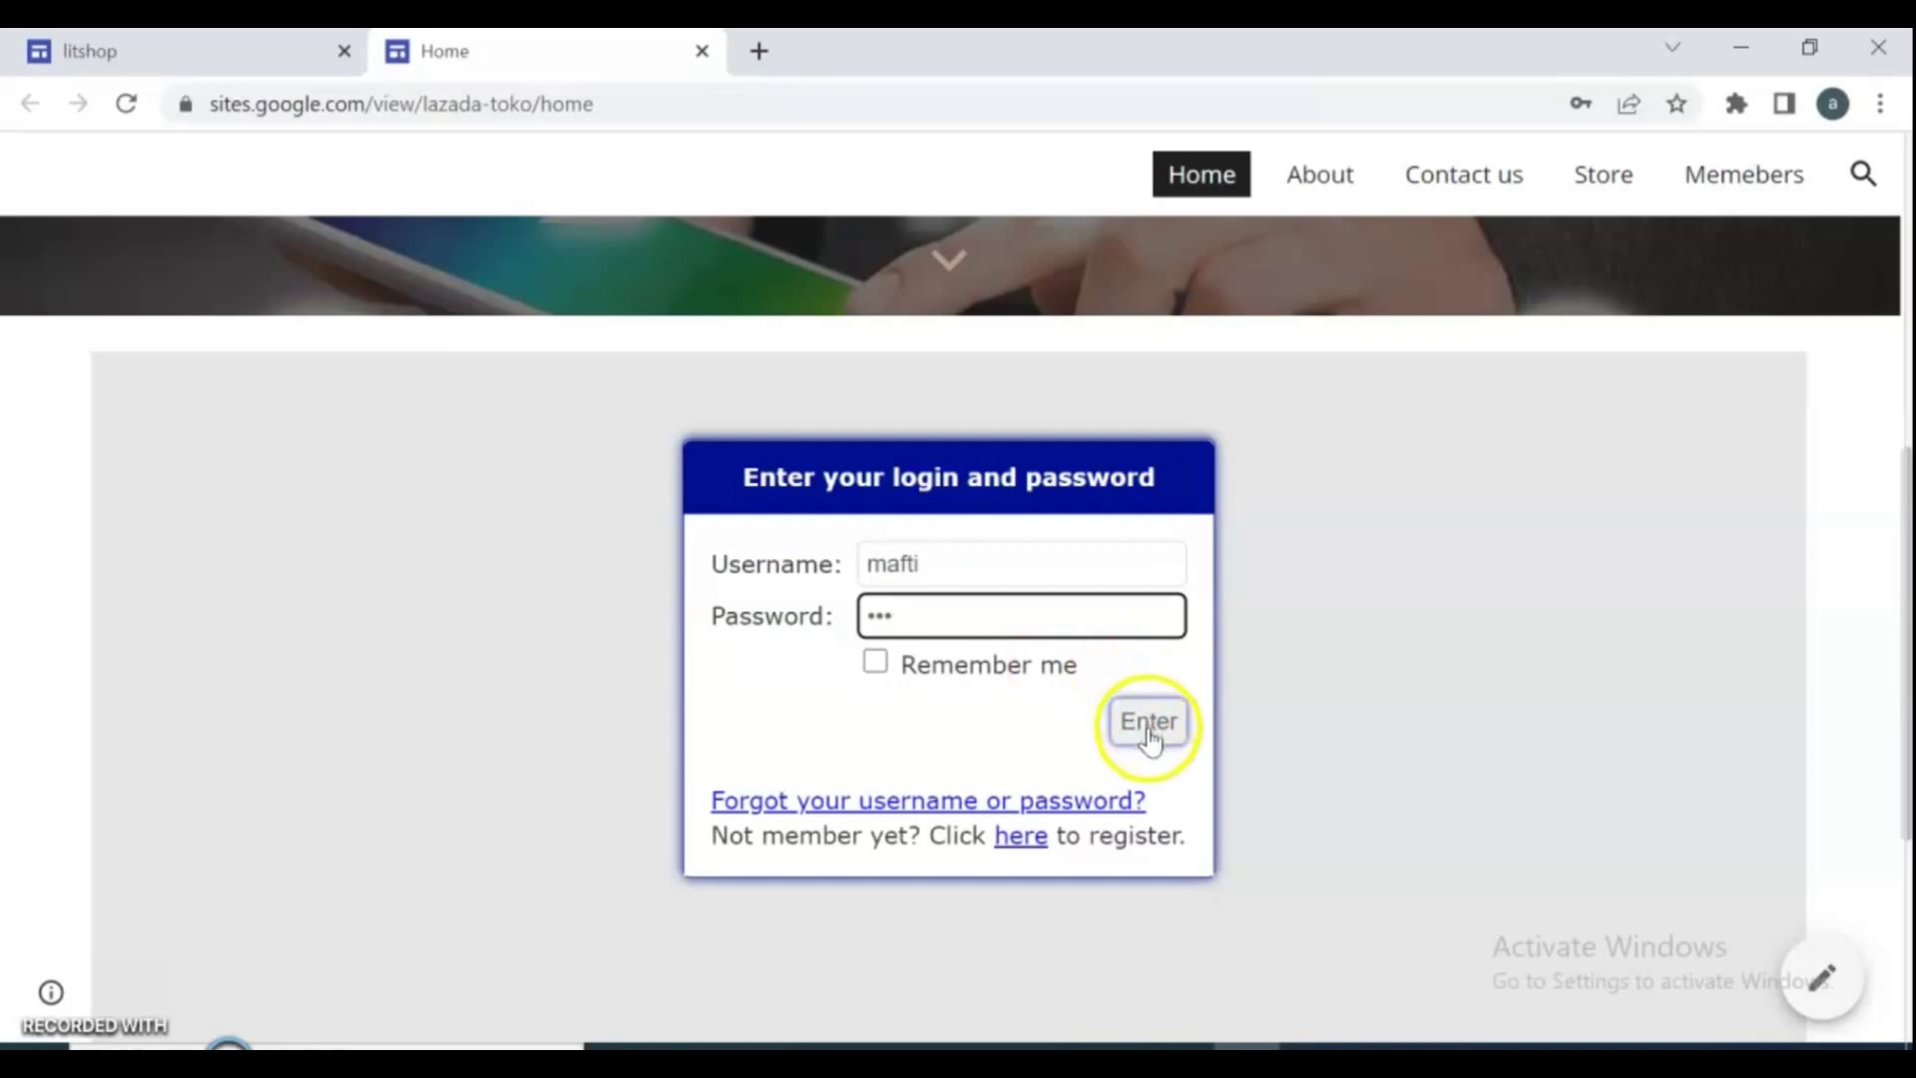
# - Enable Remember me in the site's login form and submit the filled-in username and password
pyautogui.click(877, 666)
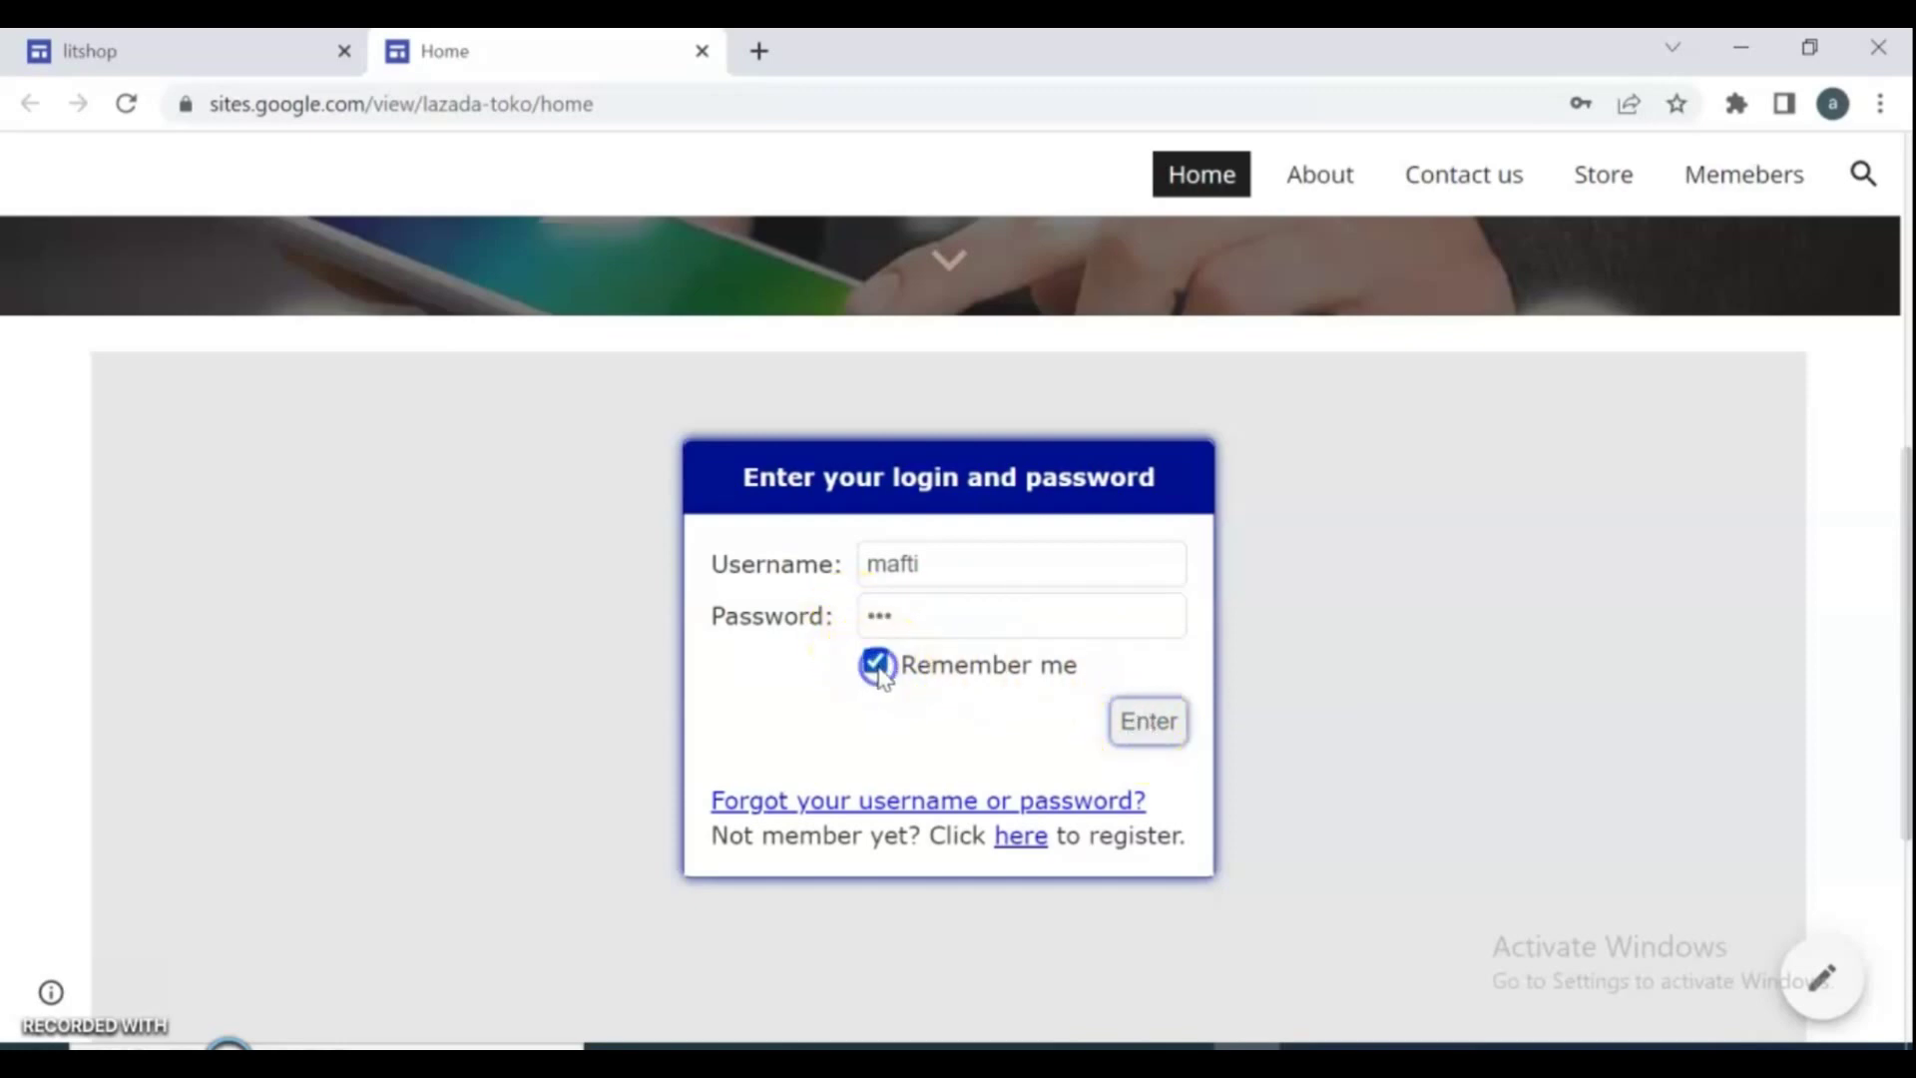
pyautogui.click(1144, 724)
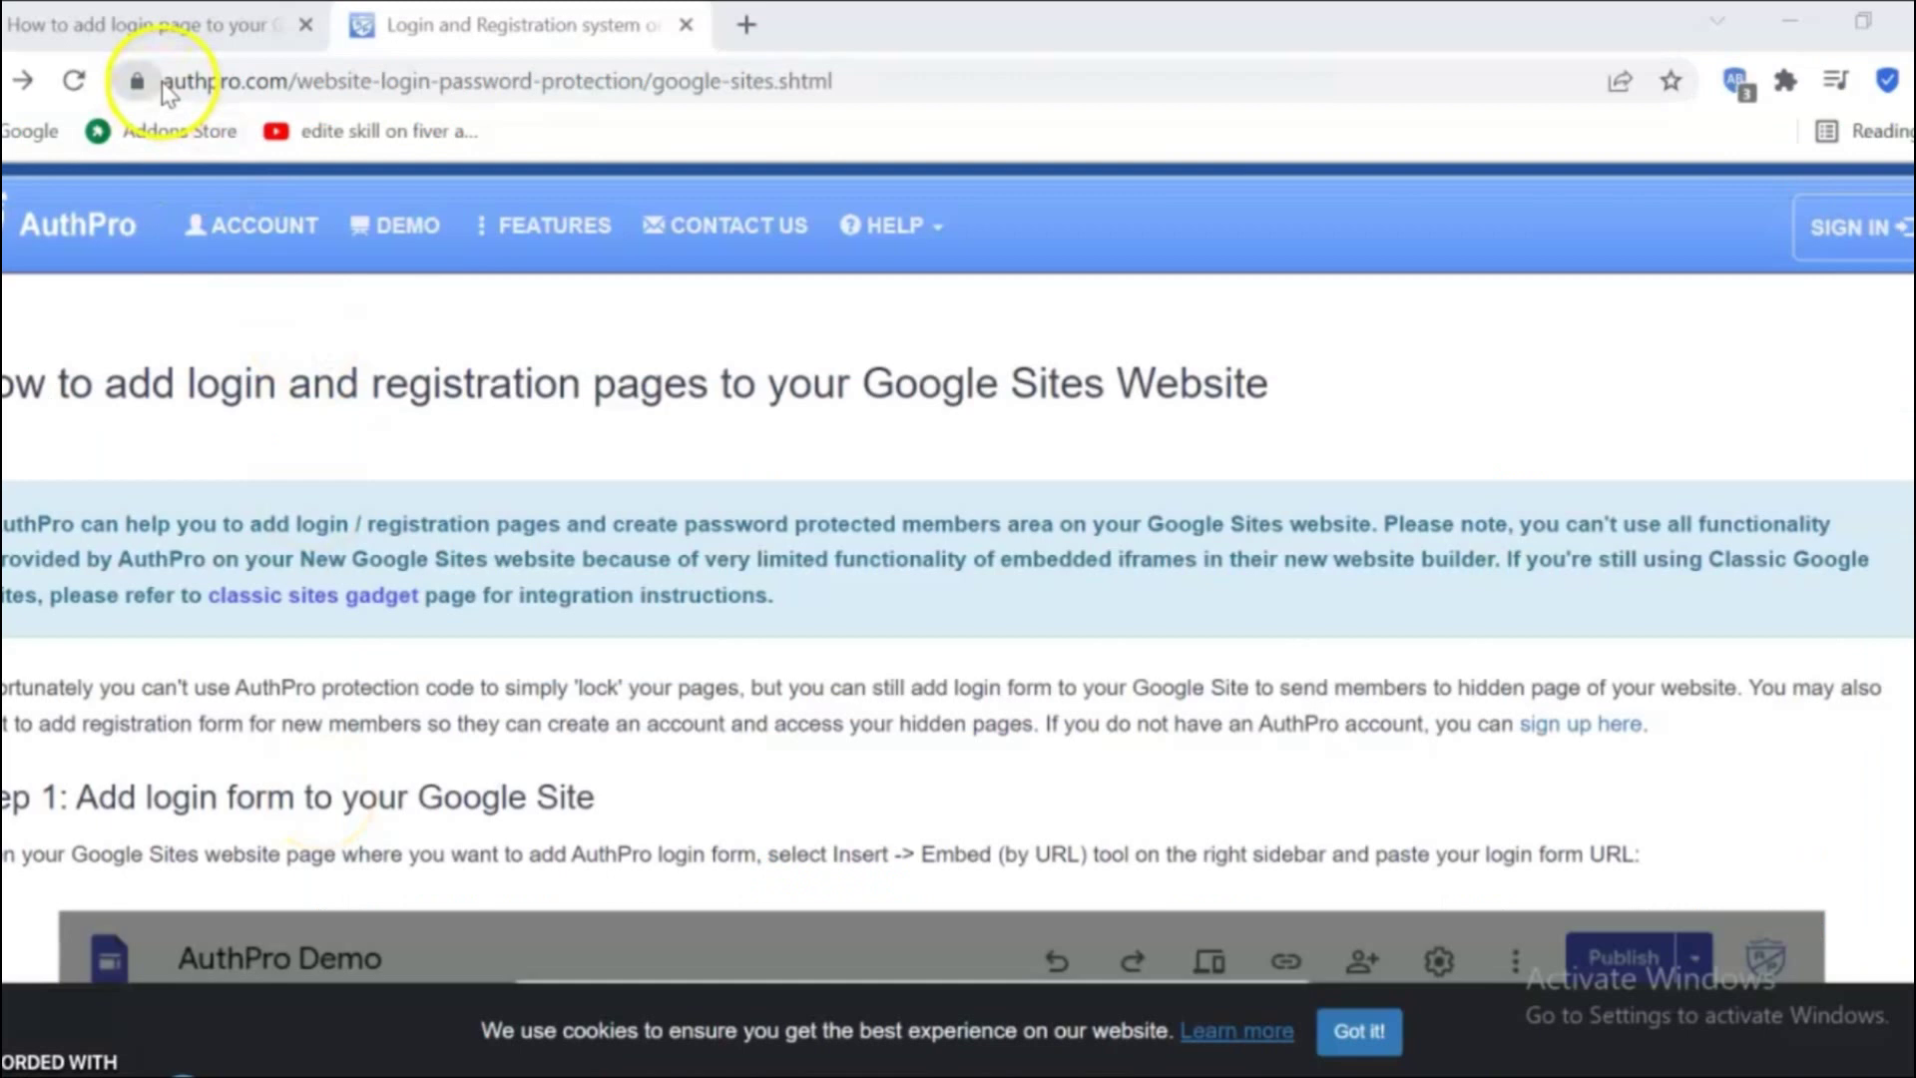
# - Start a new AuthPro account signup from the sign-in dialog, keeping the Free account and setup wizard options
pyautogui.moveTo(163, 81); pyautogui.dragTo(384, 79)
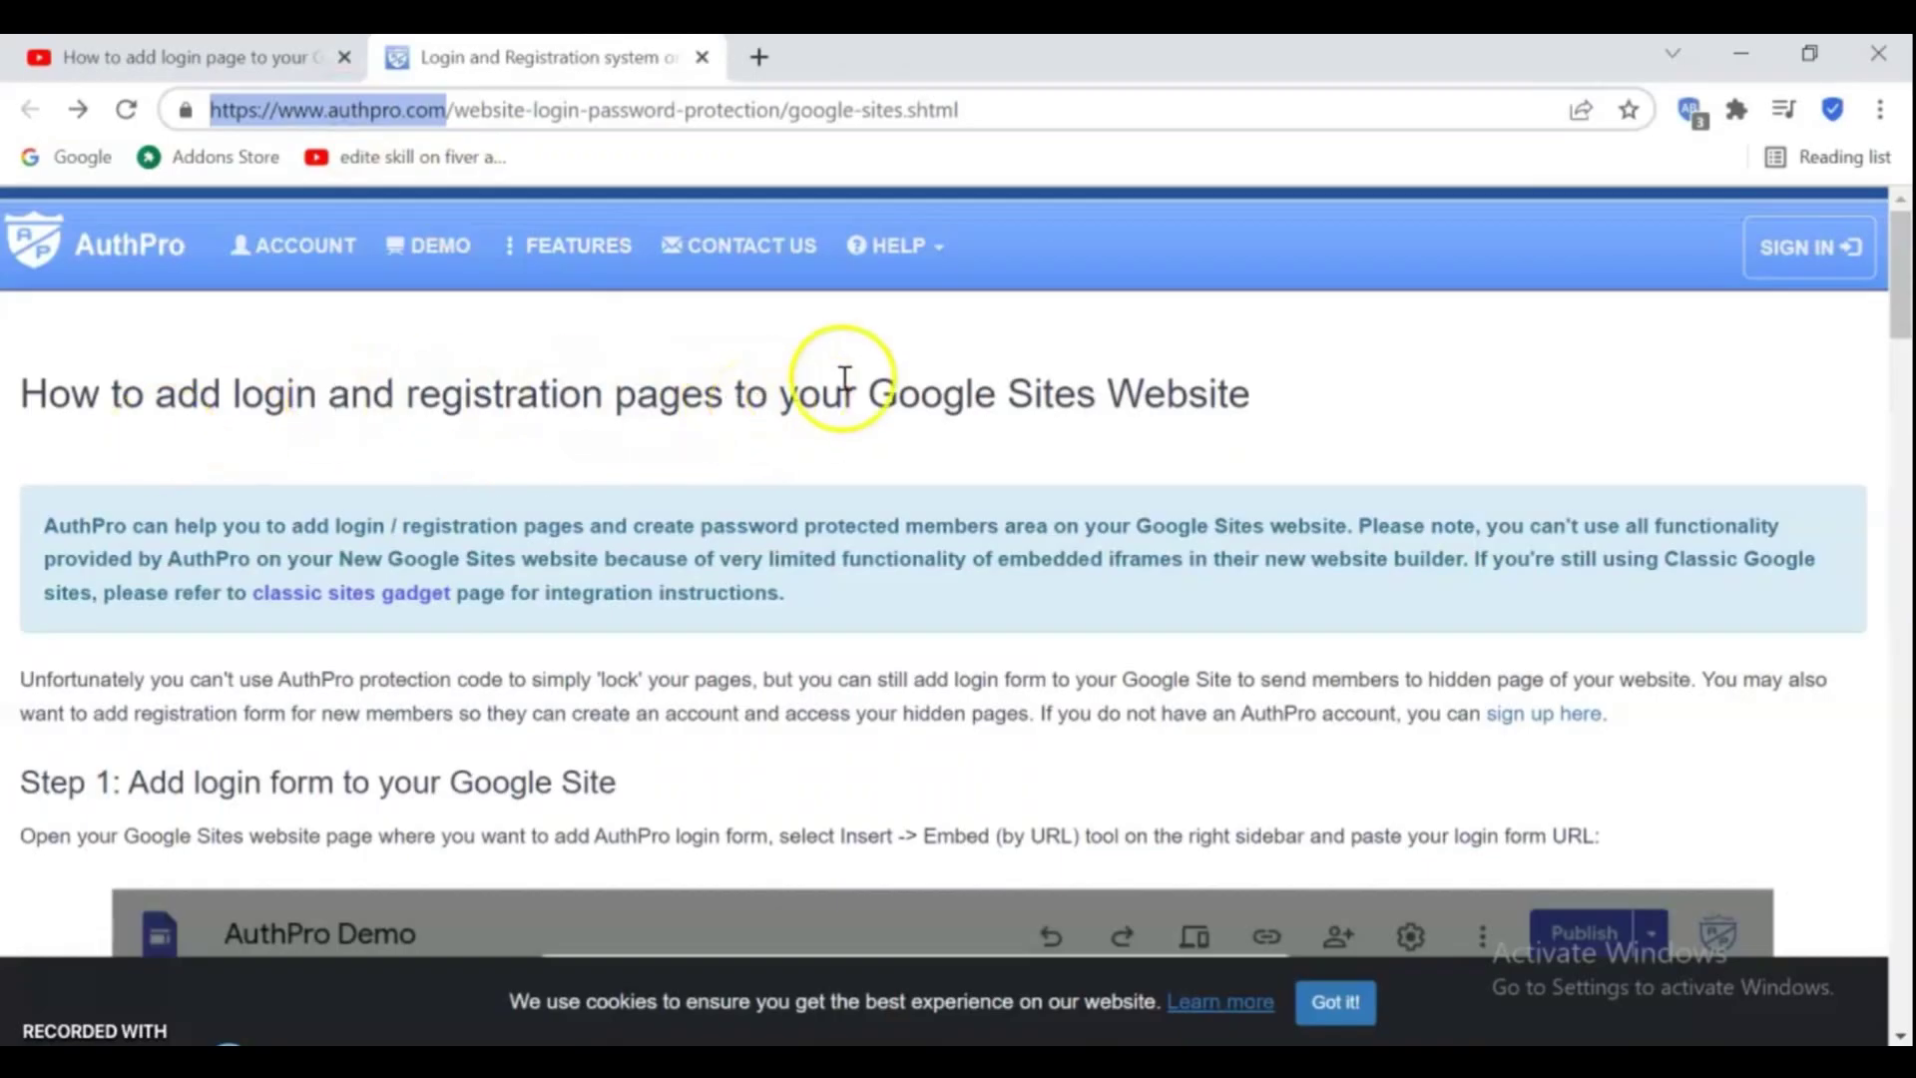
pyautogui.click(1819, 249)
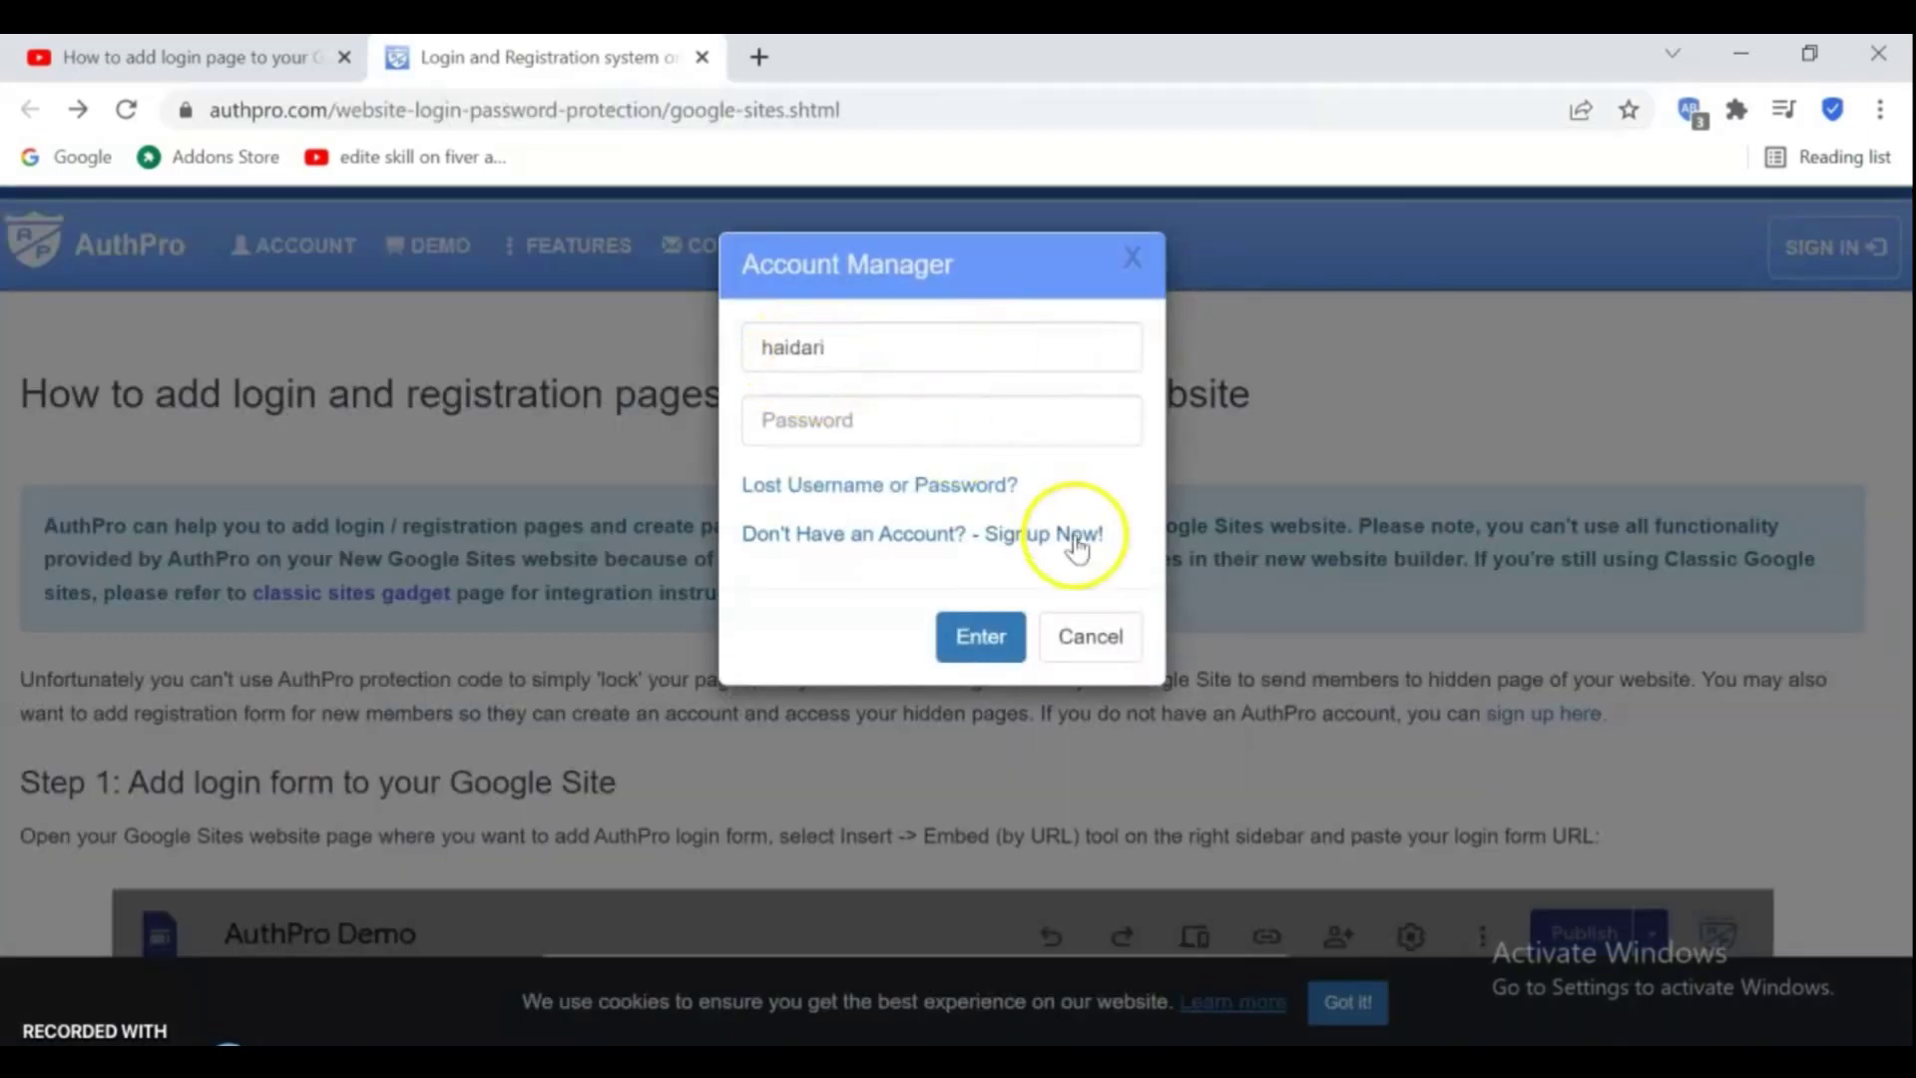
pyautogui.click(1041, 544)
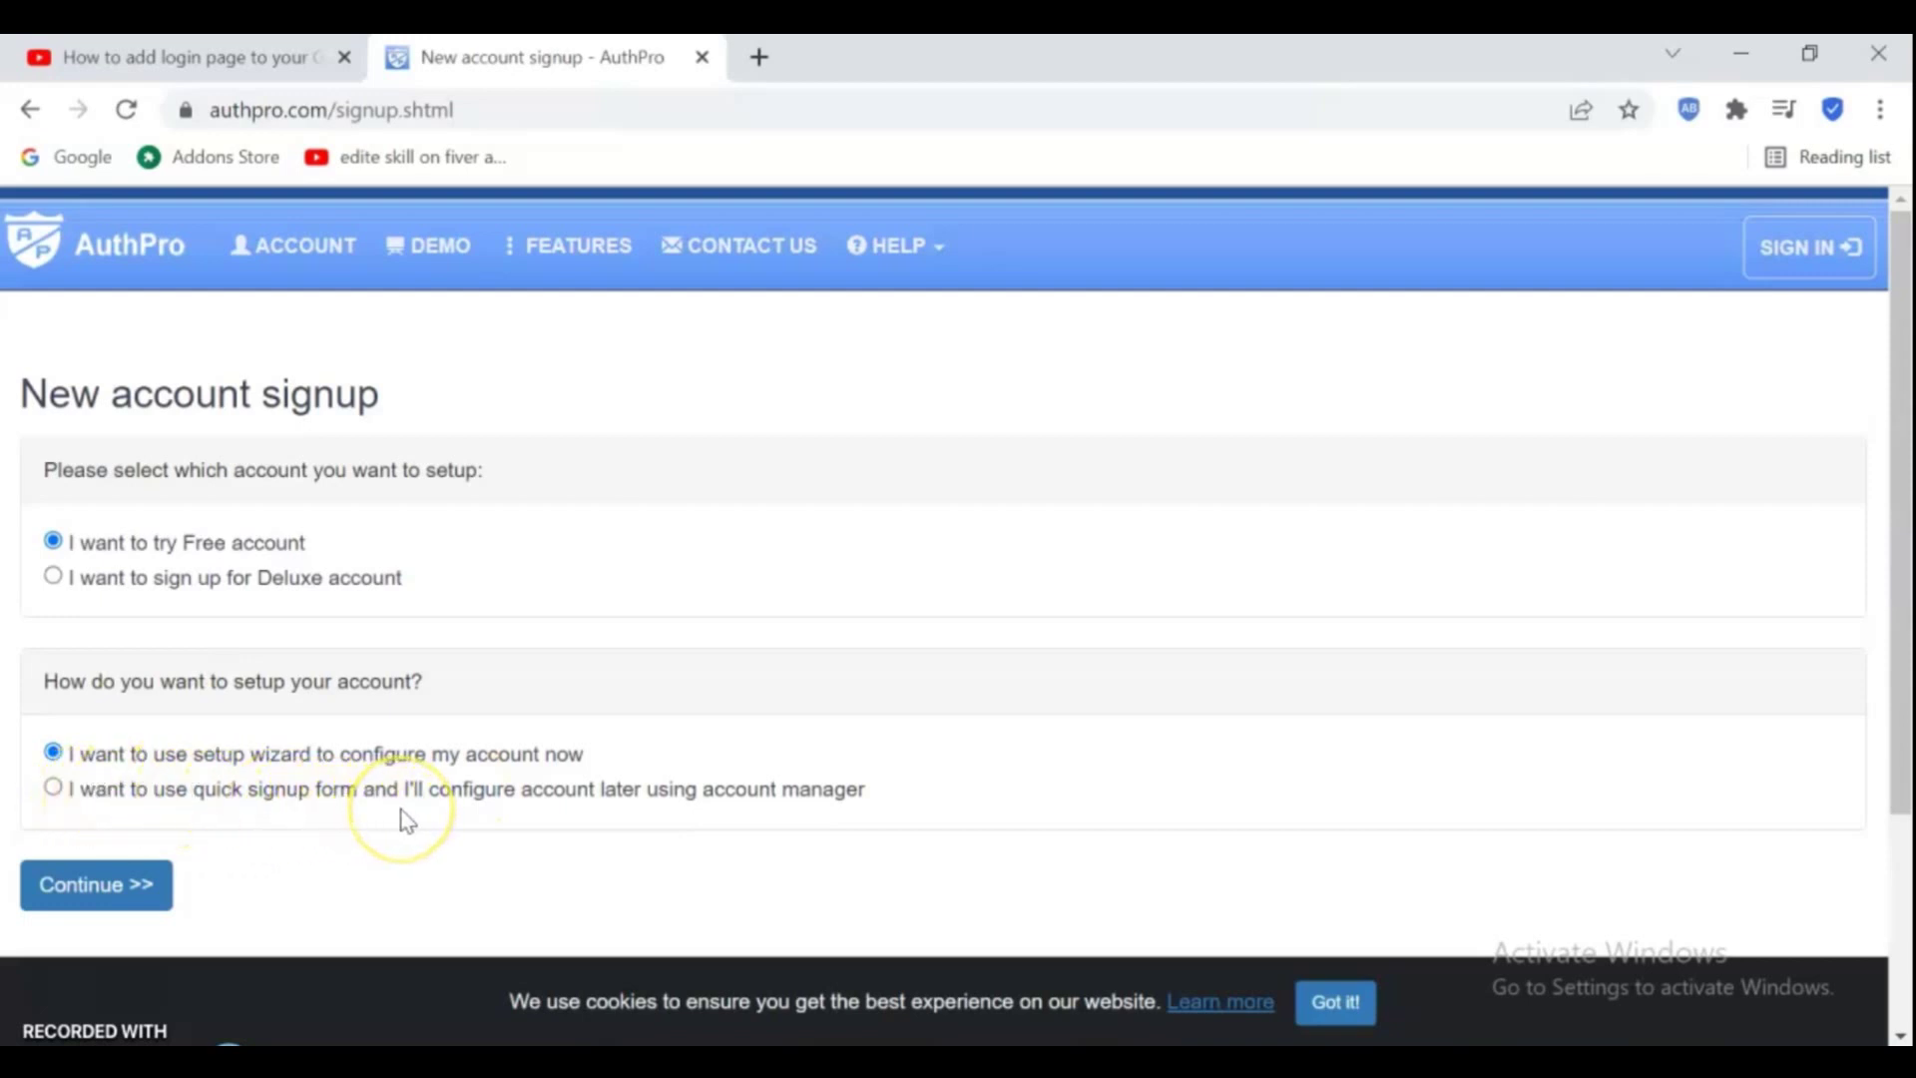
pyautogui.click(66, 886)
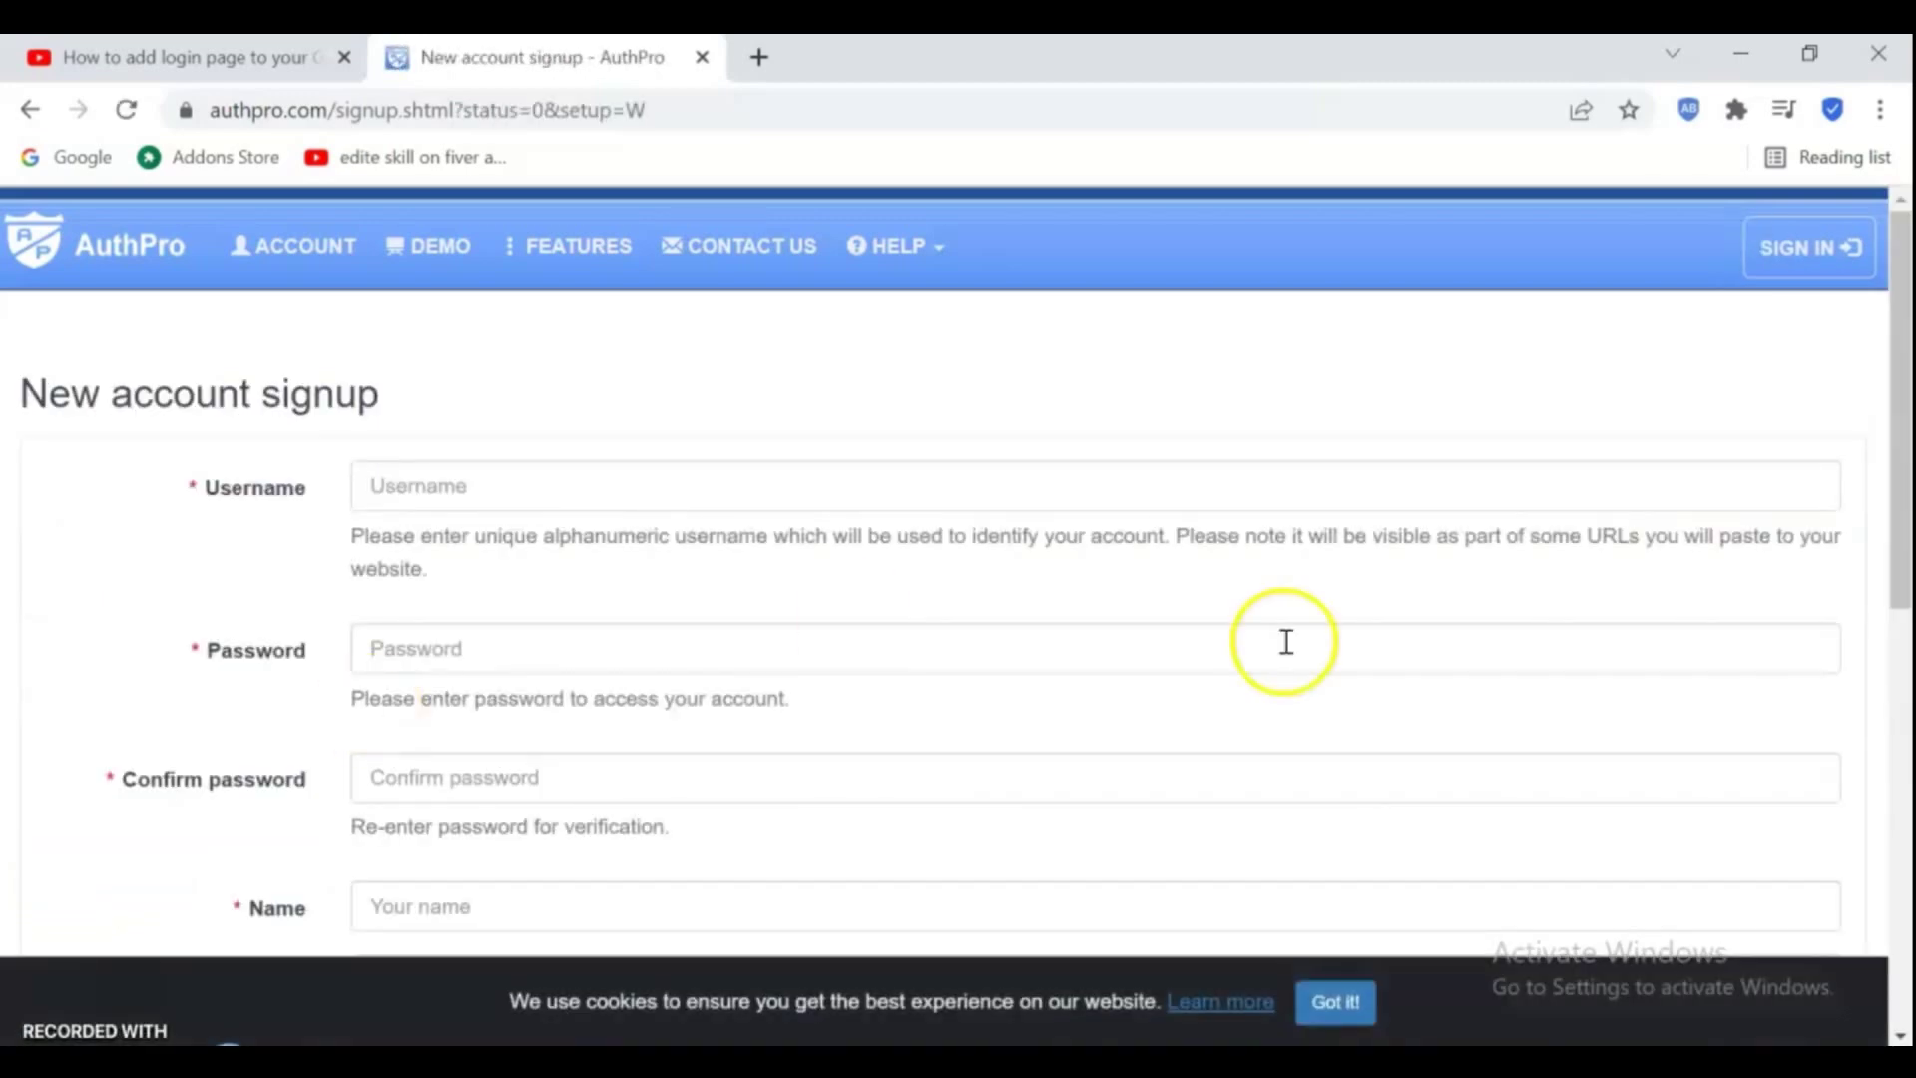
# - Fill in the signup form's username, password and password confirmation
pyautogui.moveTo(1901, 350); pyautogui.dragTo(1865, 458)
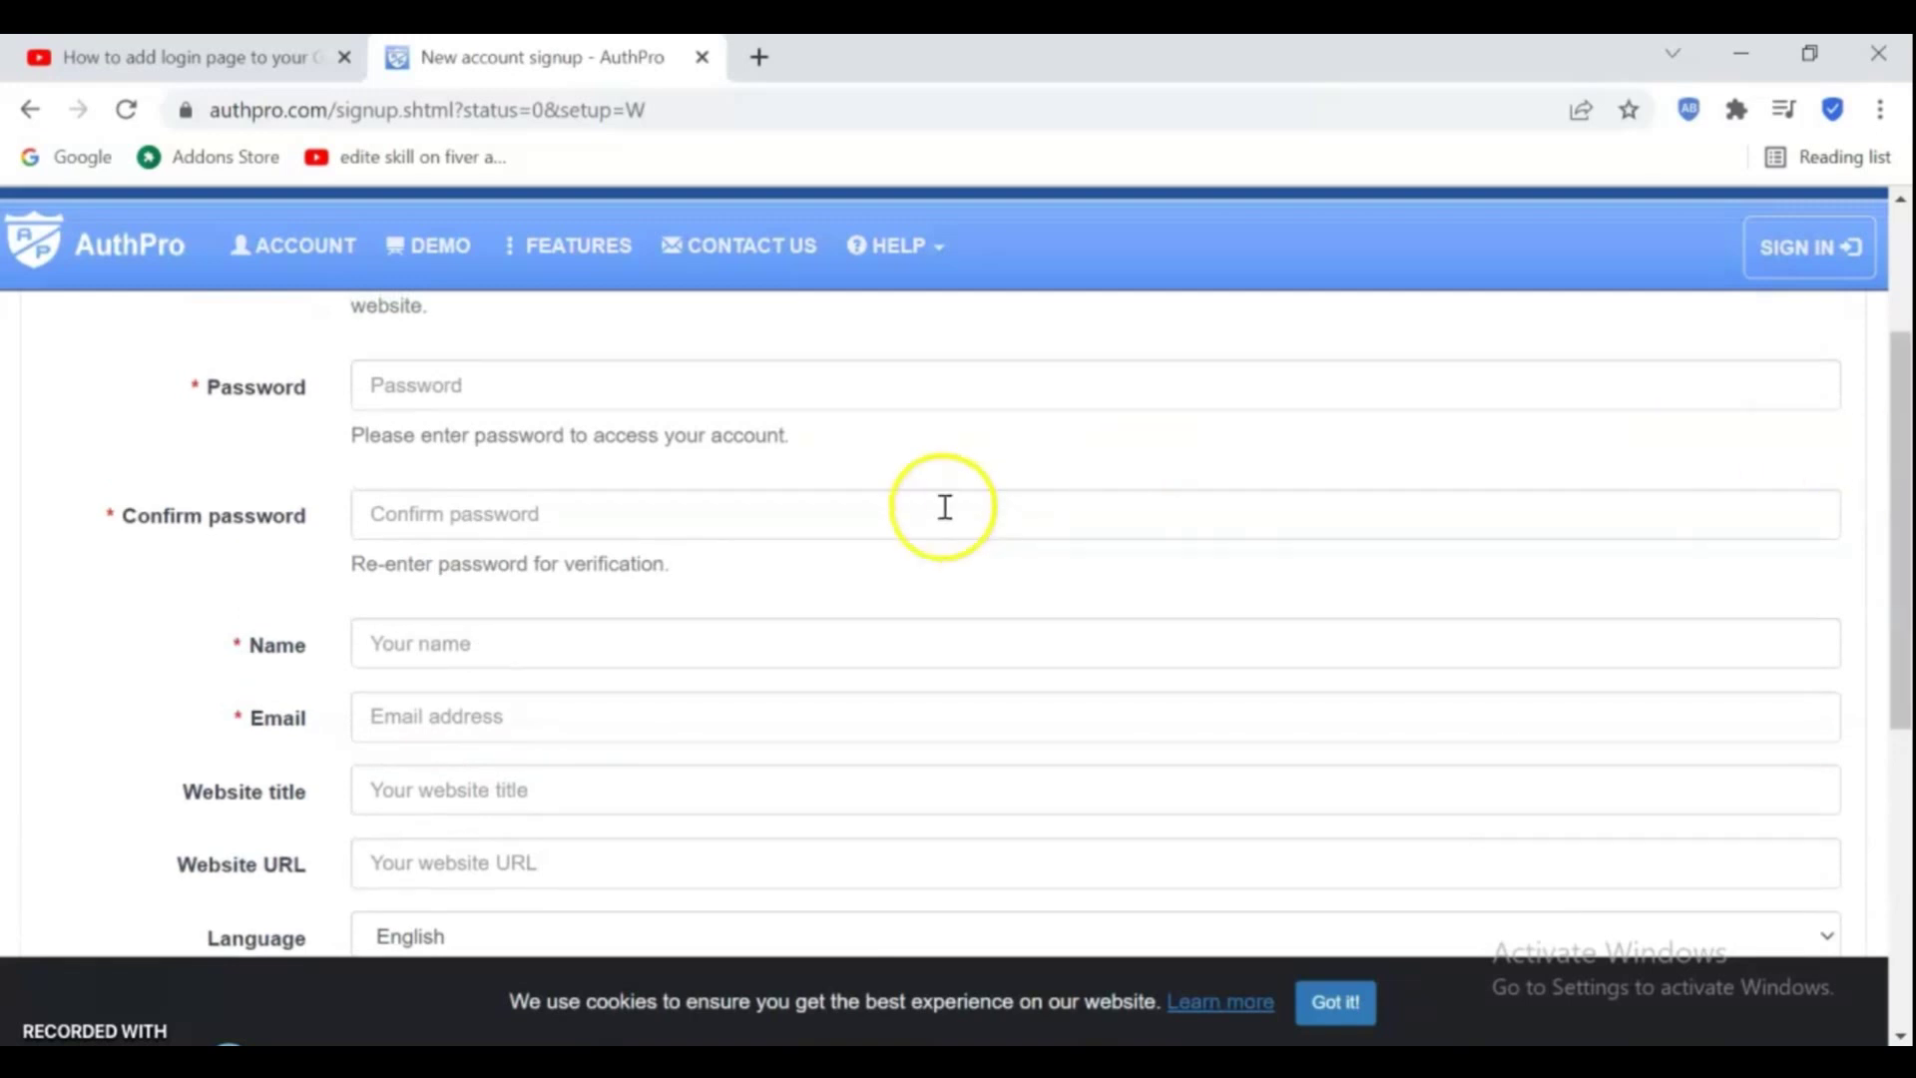
pyautogui.scroll(3, 412, 499)
pyautogui.click(412, 486)
pyautogui.click(412, 550)
pyautogui.click(458, 650)
pyautogui.click(490, 758)
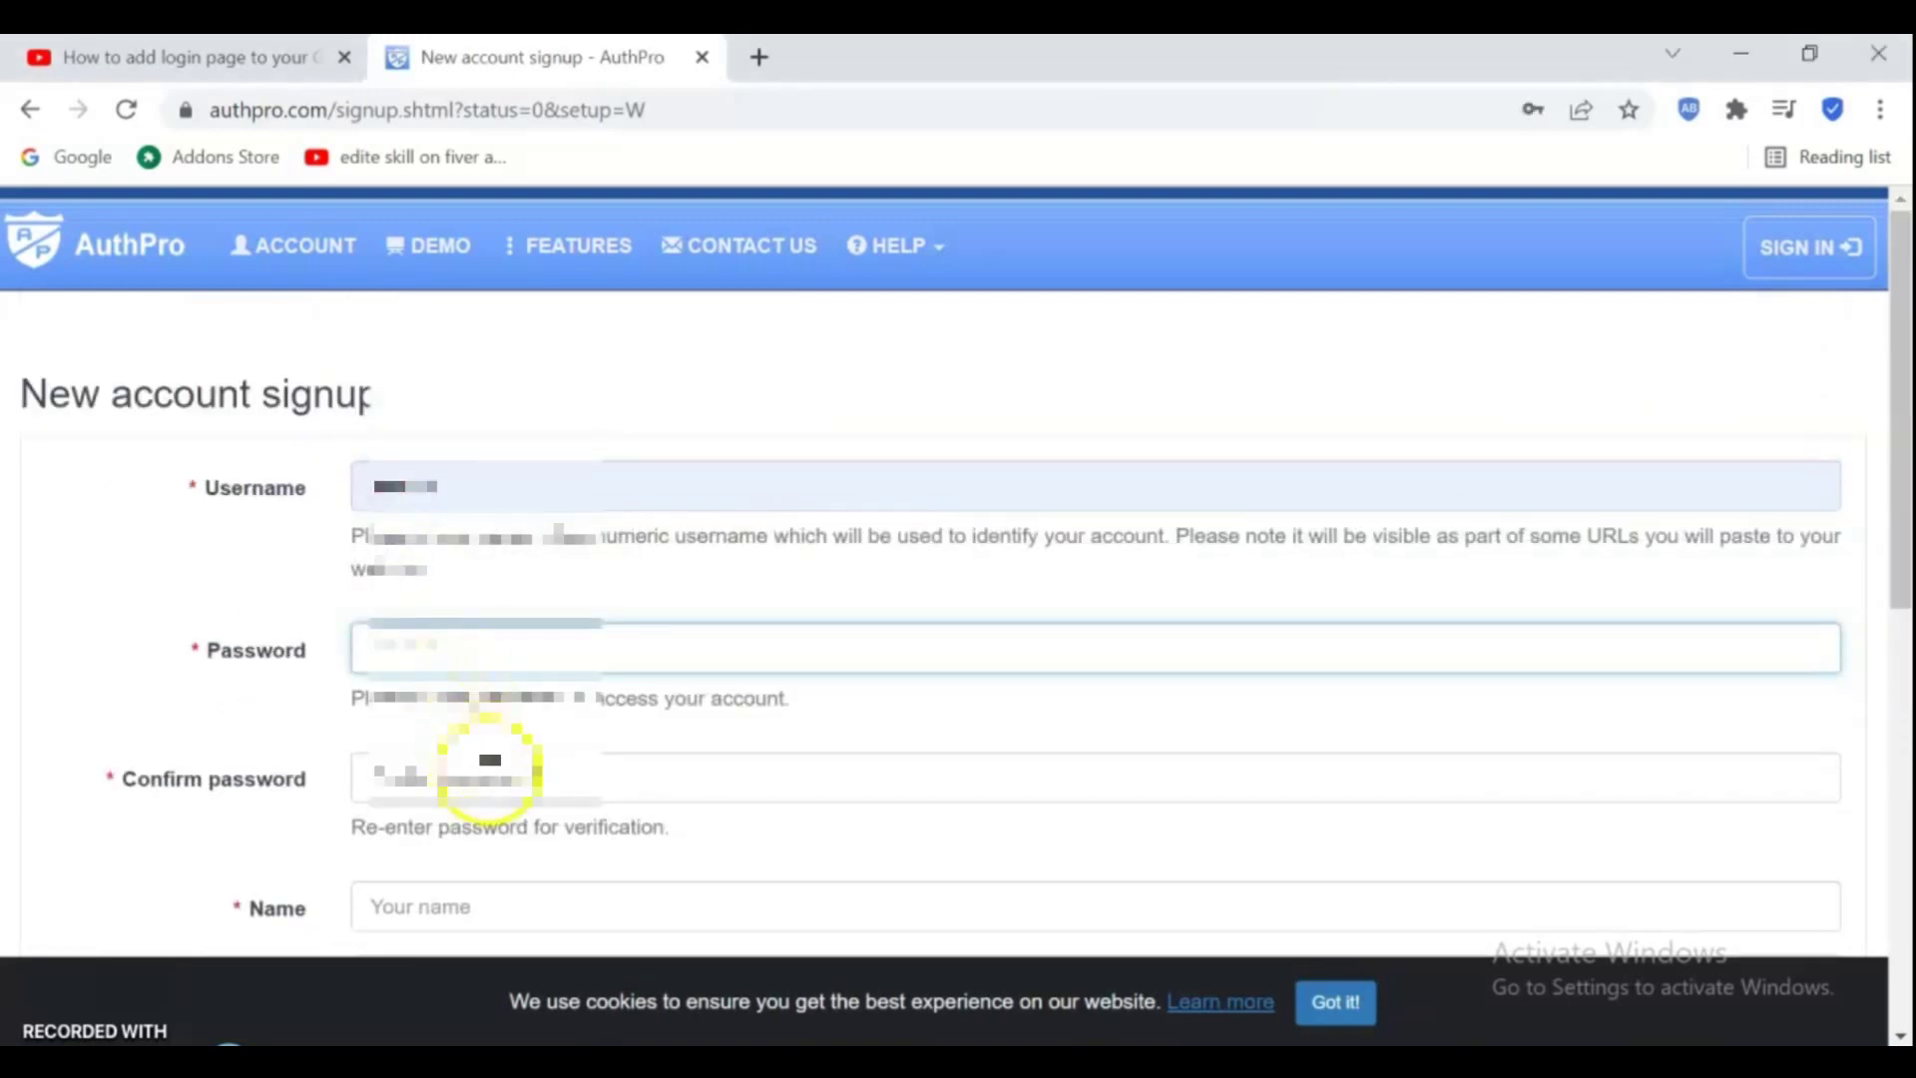
# - Fill in the account holder's name, the e-mail address and the website title in the signup form
pyautogui.scroll(-3, 1826, 500)
pyautogui.click(496, 548)
pyautogui.click(473, 601)
pyautogui.click(469, 688)
pyautogui.click(442, 678)
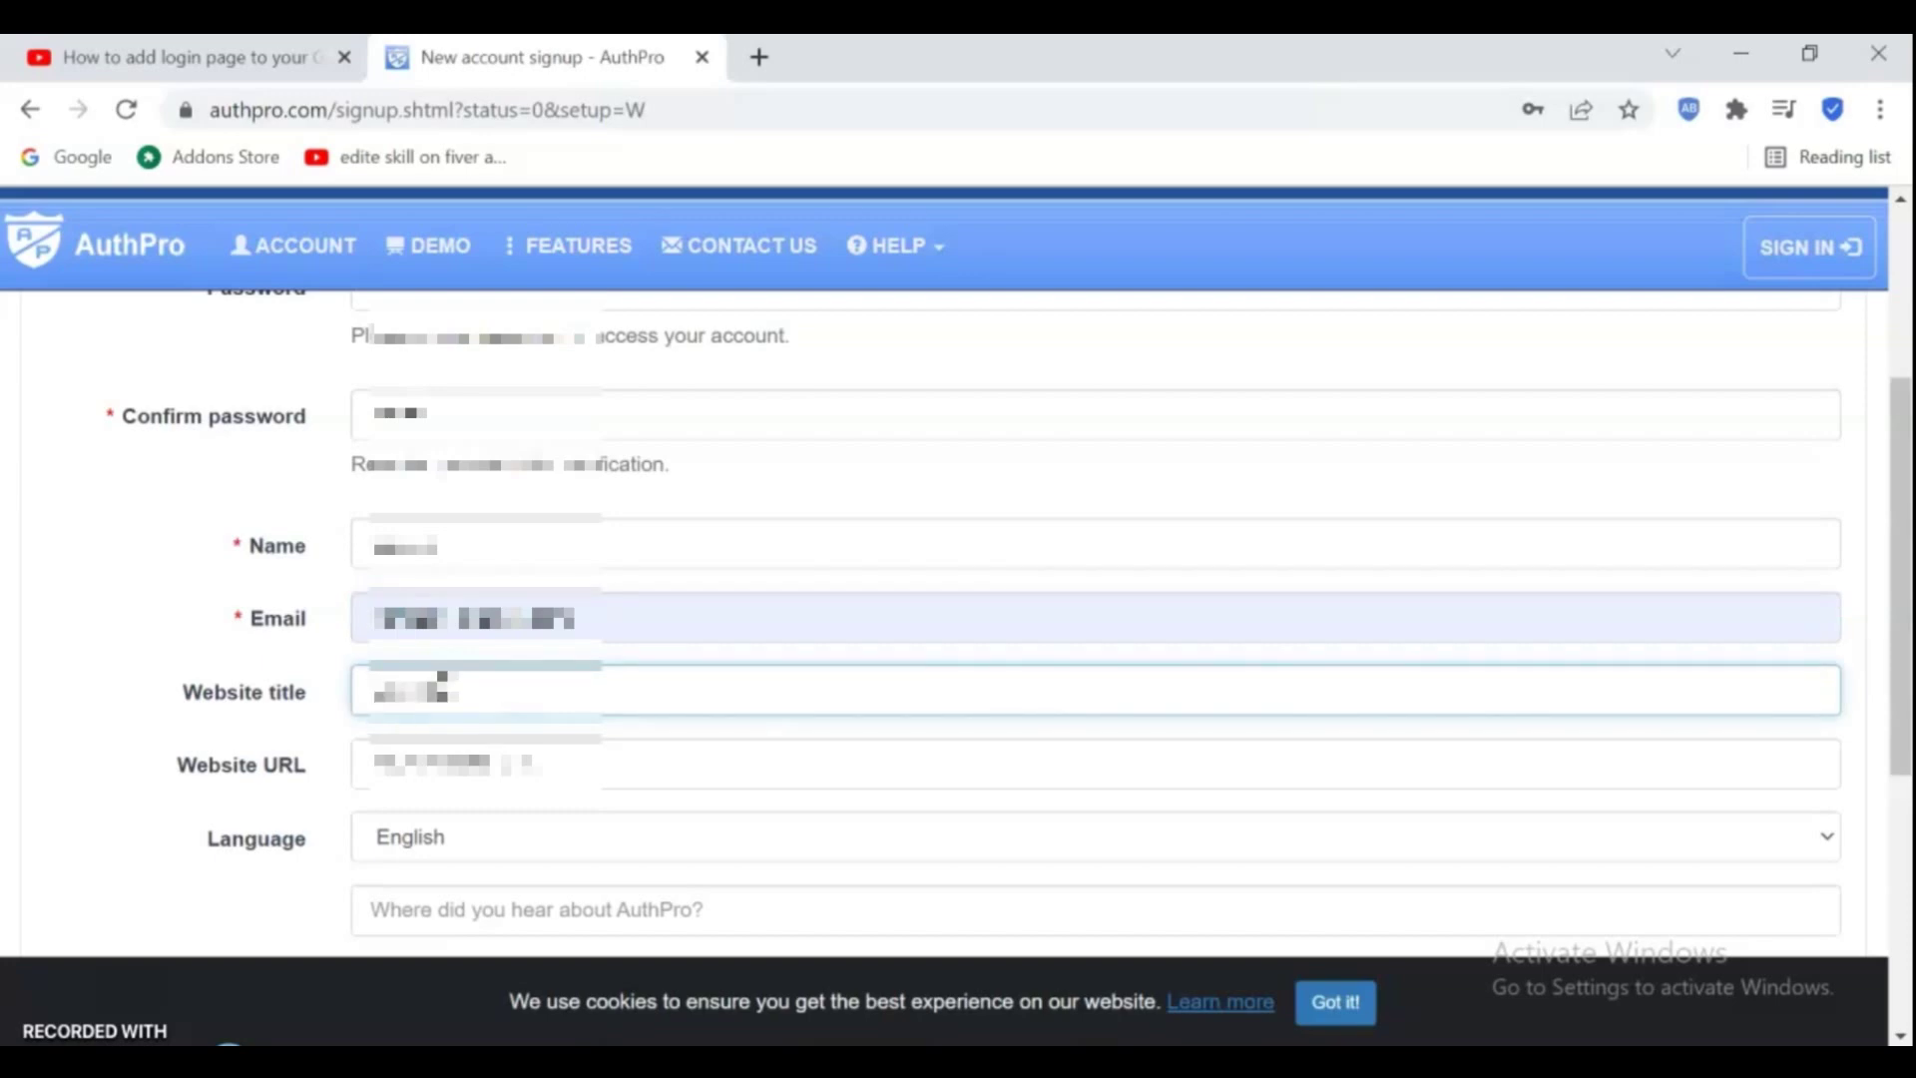
# - Copy the address of the litshop Home page in the Google Sites editor and paste it as the signup form's website URL
pyautogui.click(483, 769)
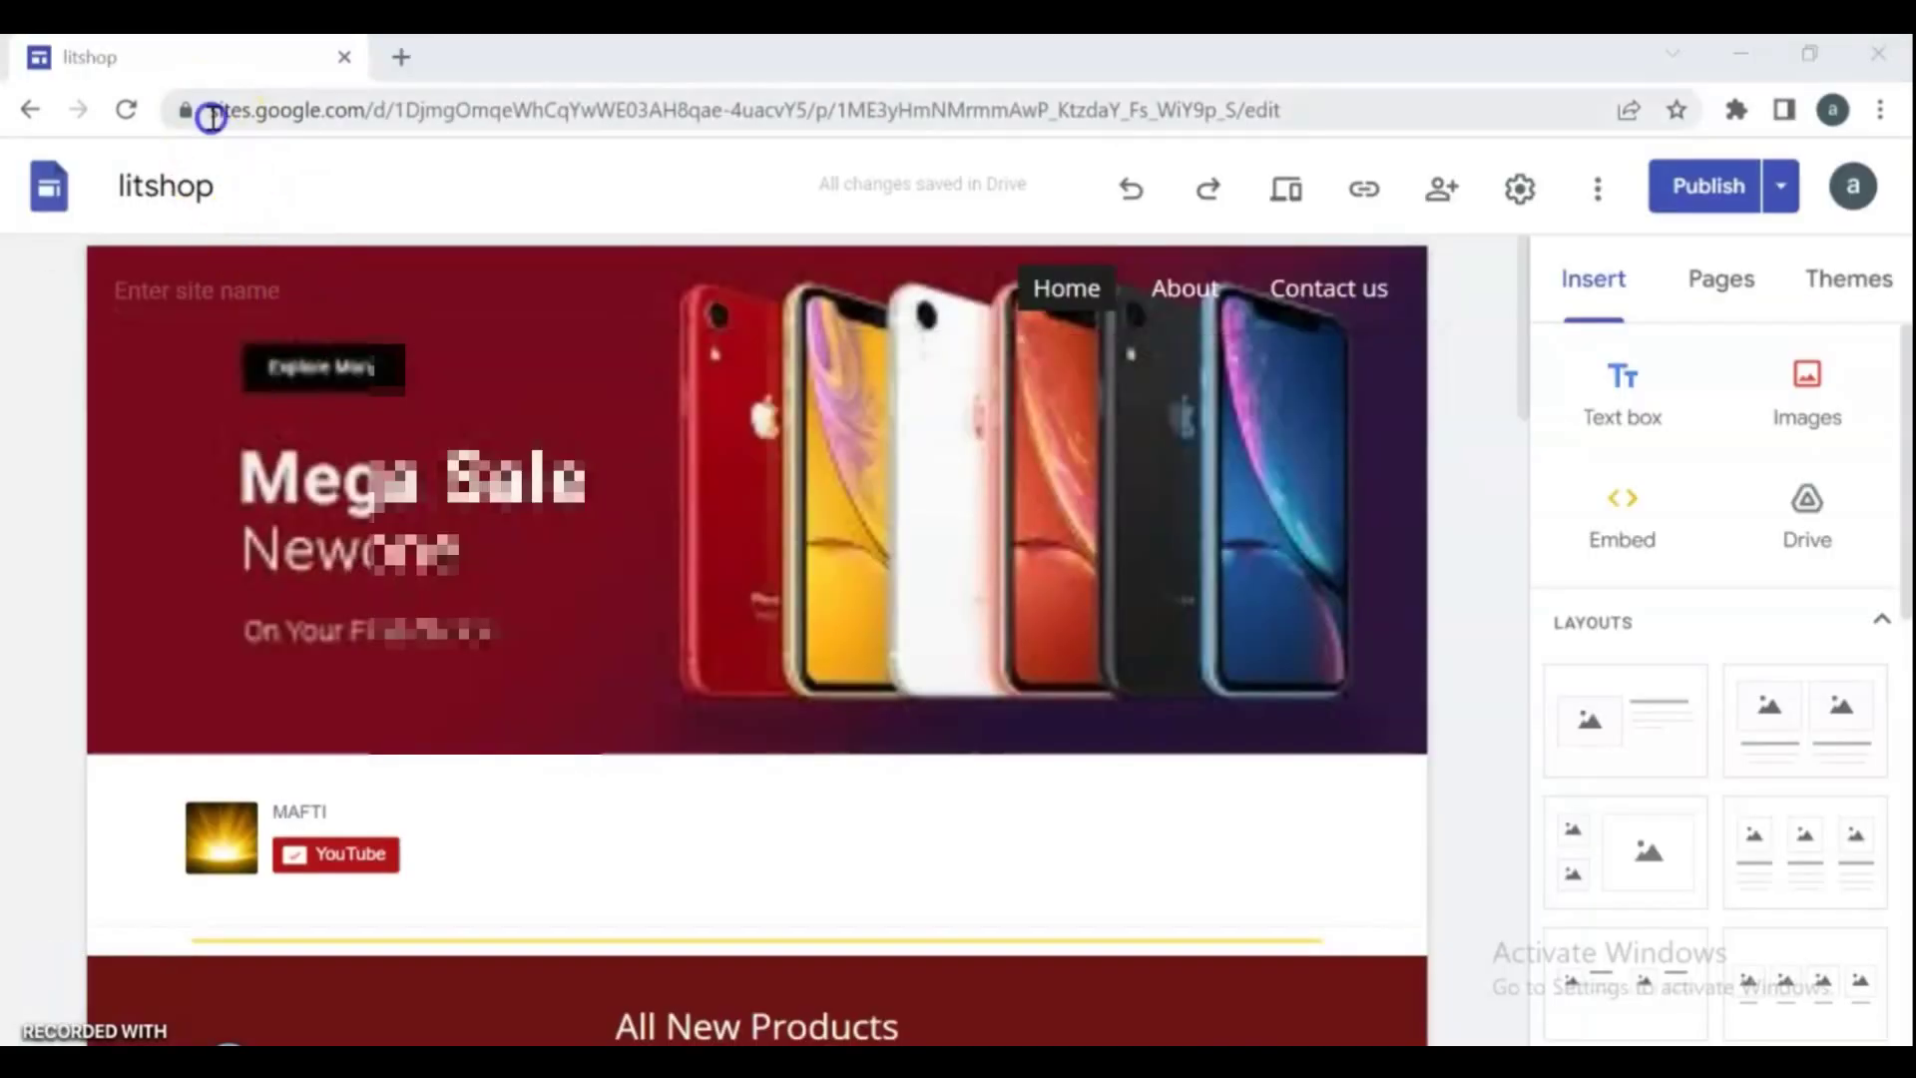
pyautogui.moveTo(205, 116); pyautogui.dragTo(1500, 116)
pyautogui.hotkey('ctrl', 'c')
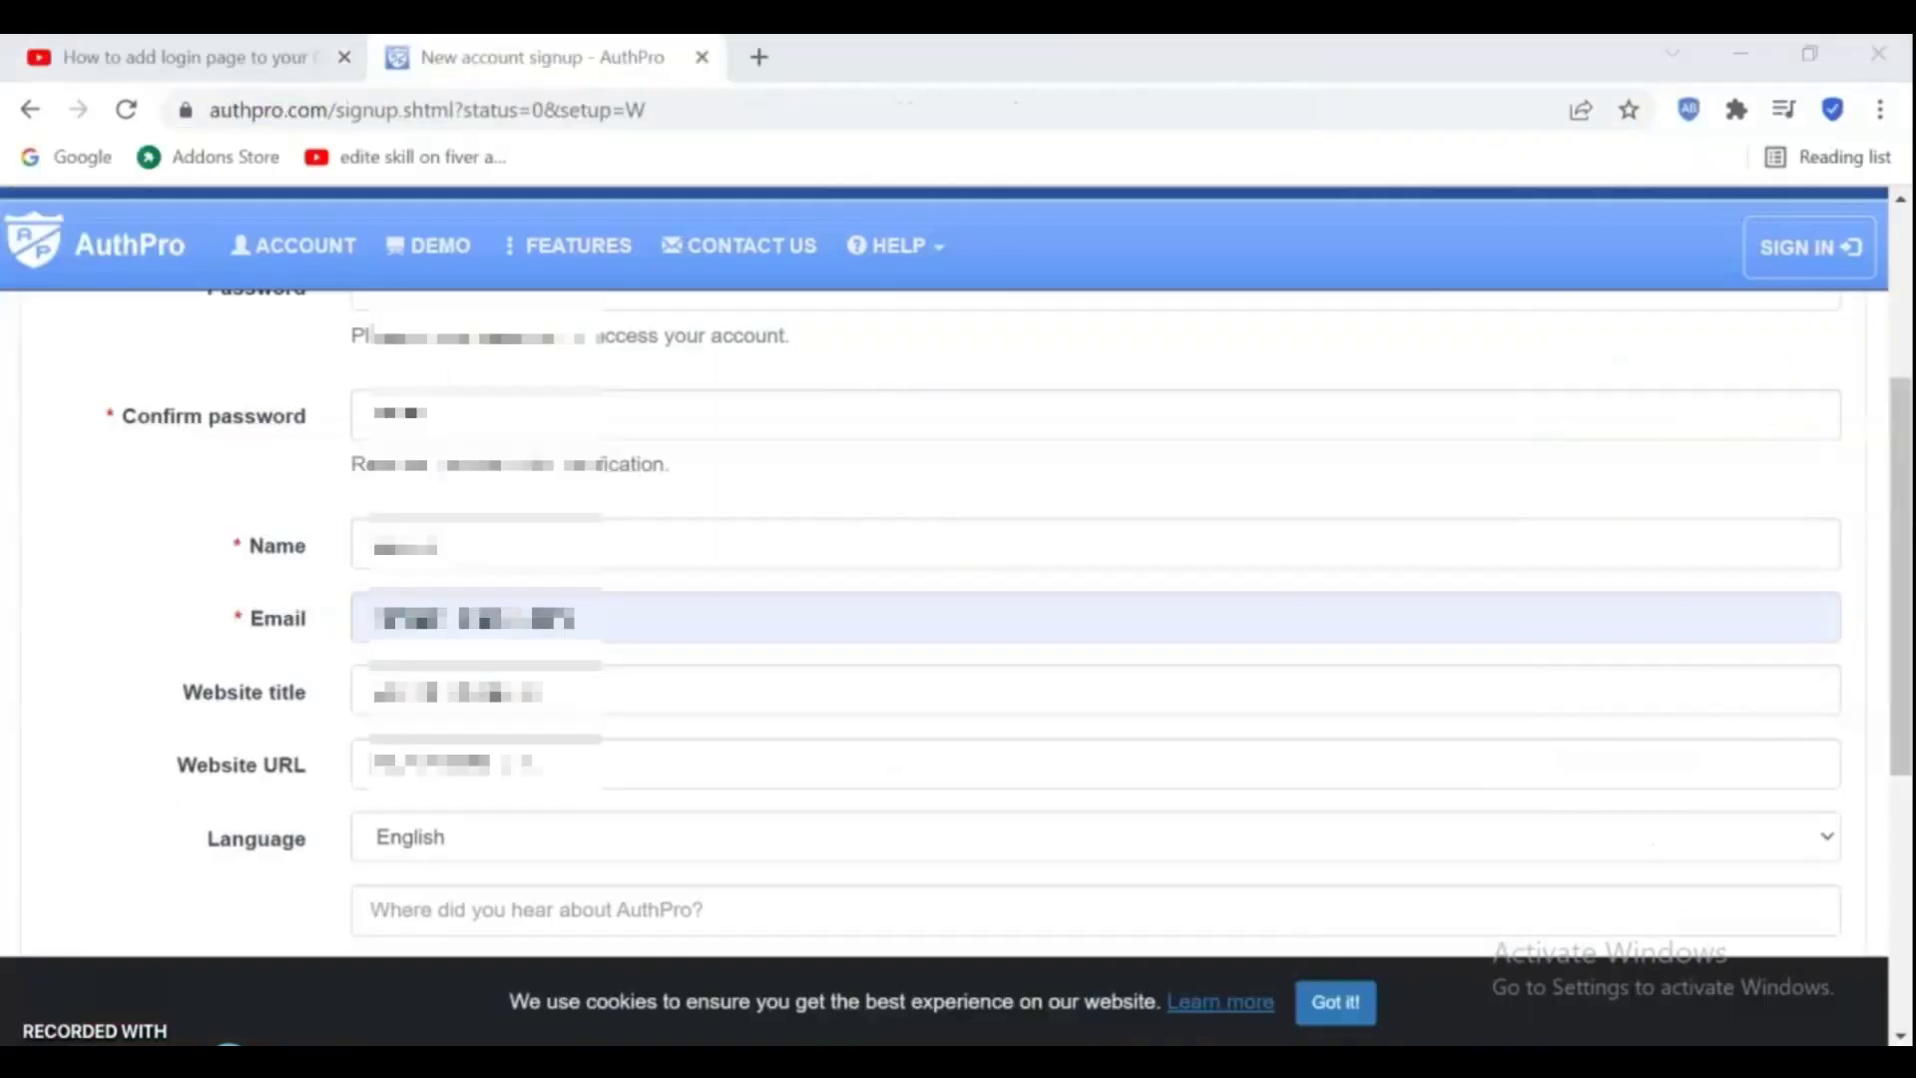
pyautogui.click(529, 750)
pyautogui.hotkey('ctrl', 'v')
pyautogui.scroll(-1, 1904, 610)
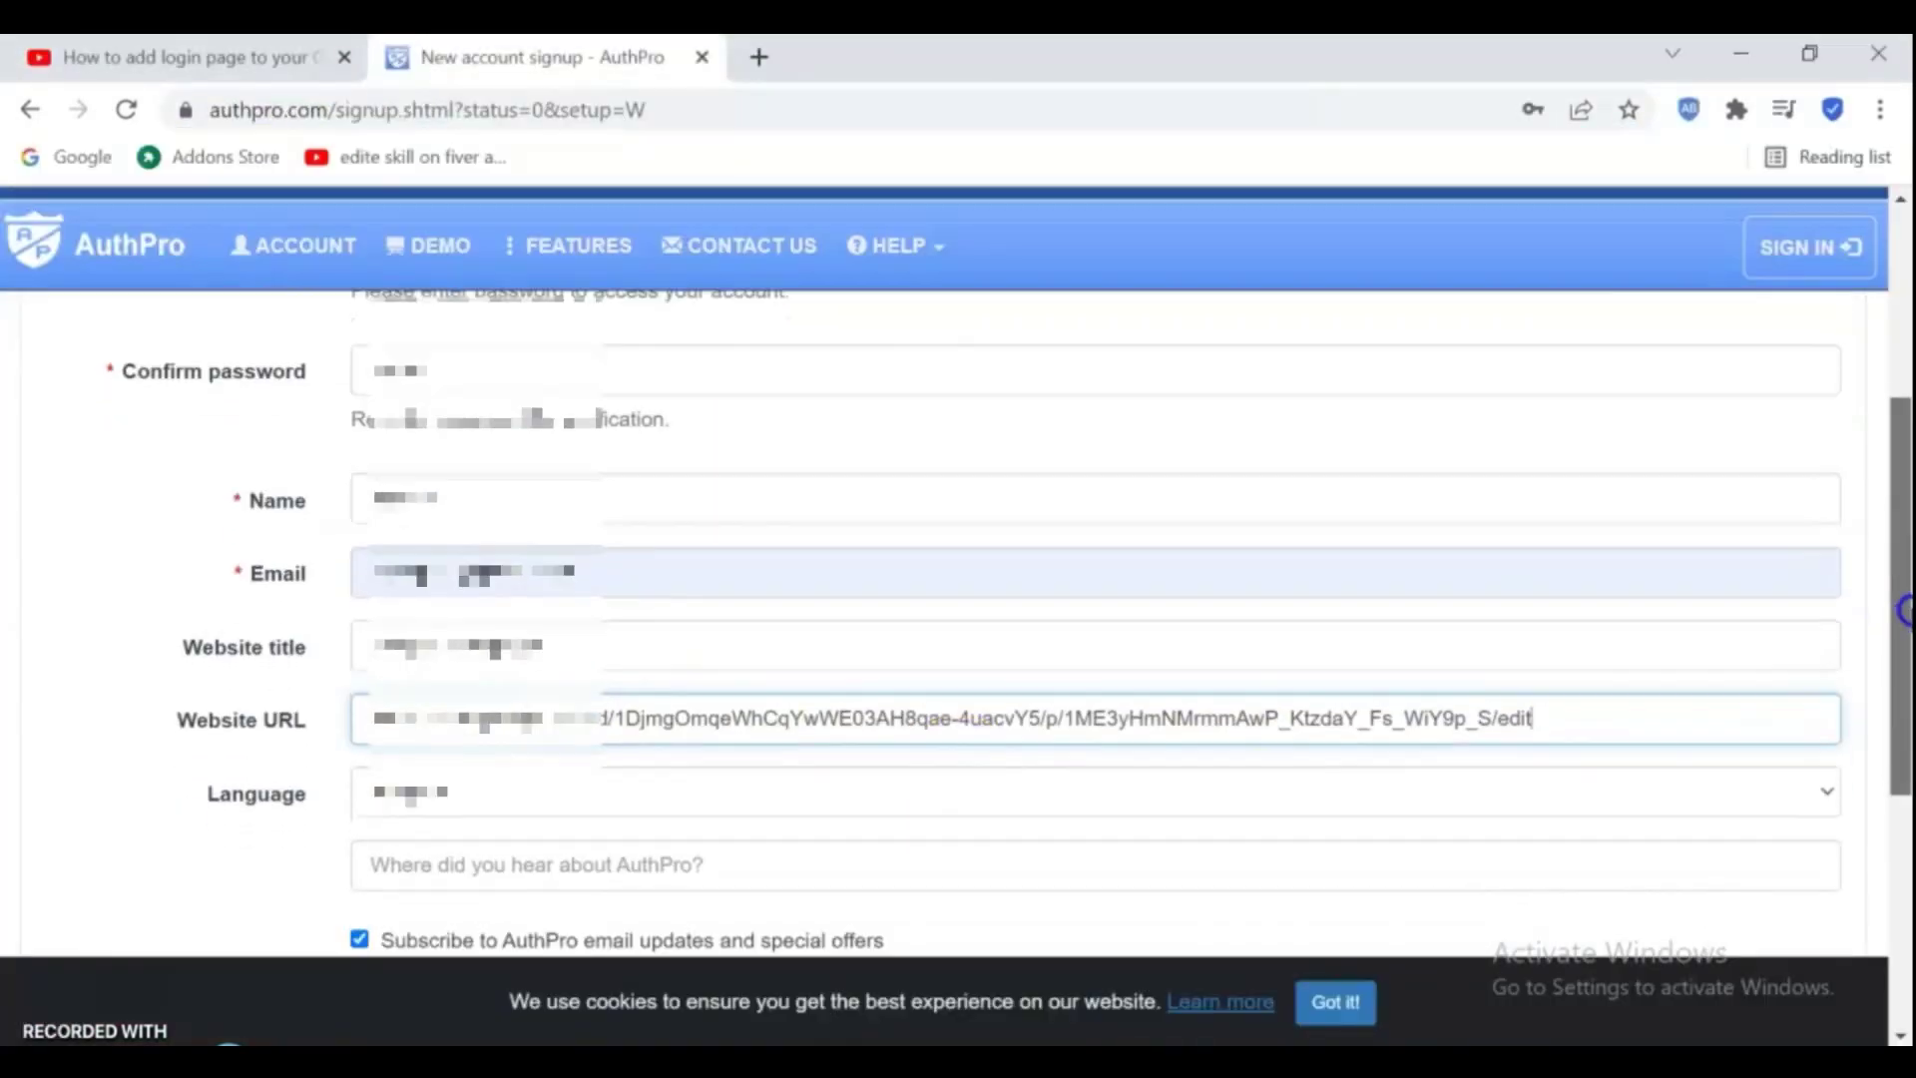
# - Enter "youtube" as where AuthPro was heard about and submit the signup form to create the account
pyautogui.scroll(-2, 1904, 610)
pyautogui.click(812, 698)
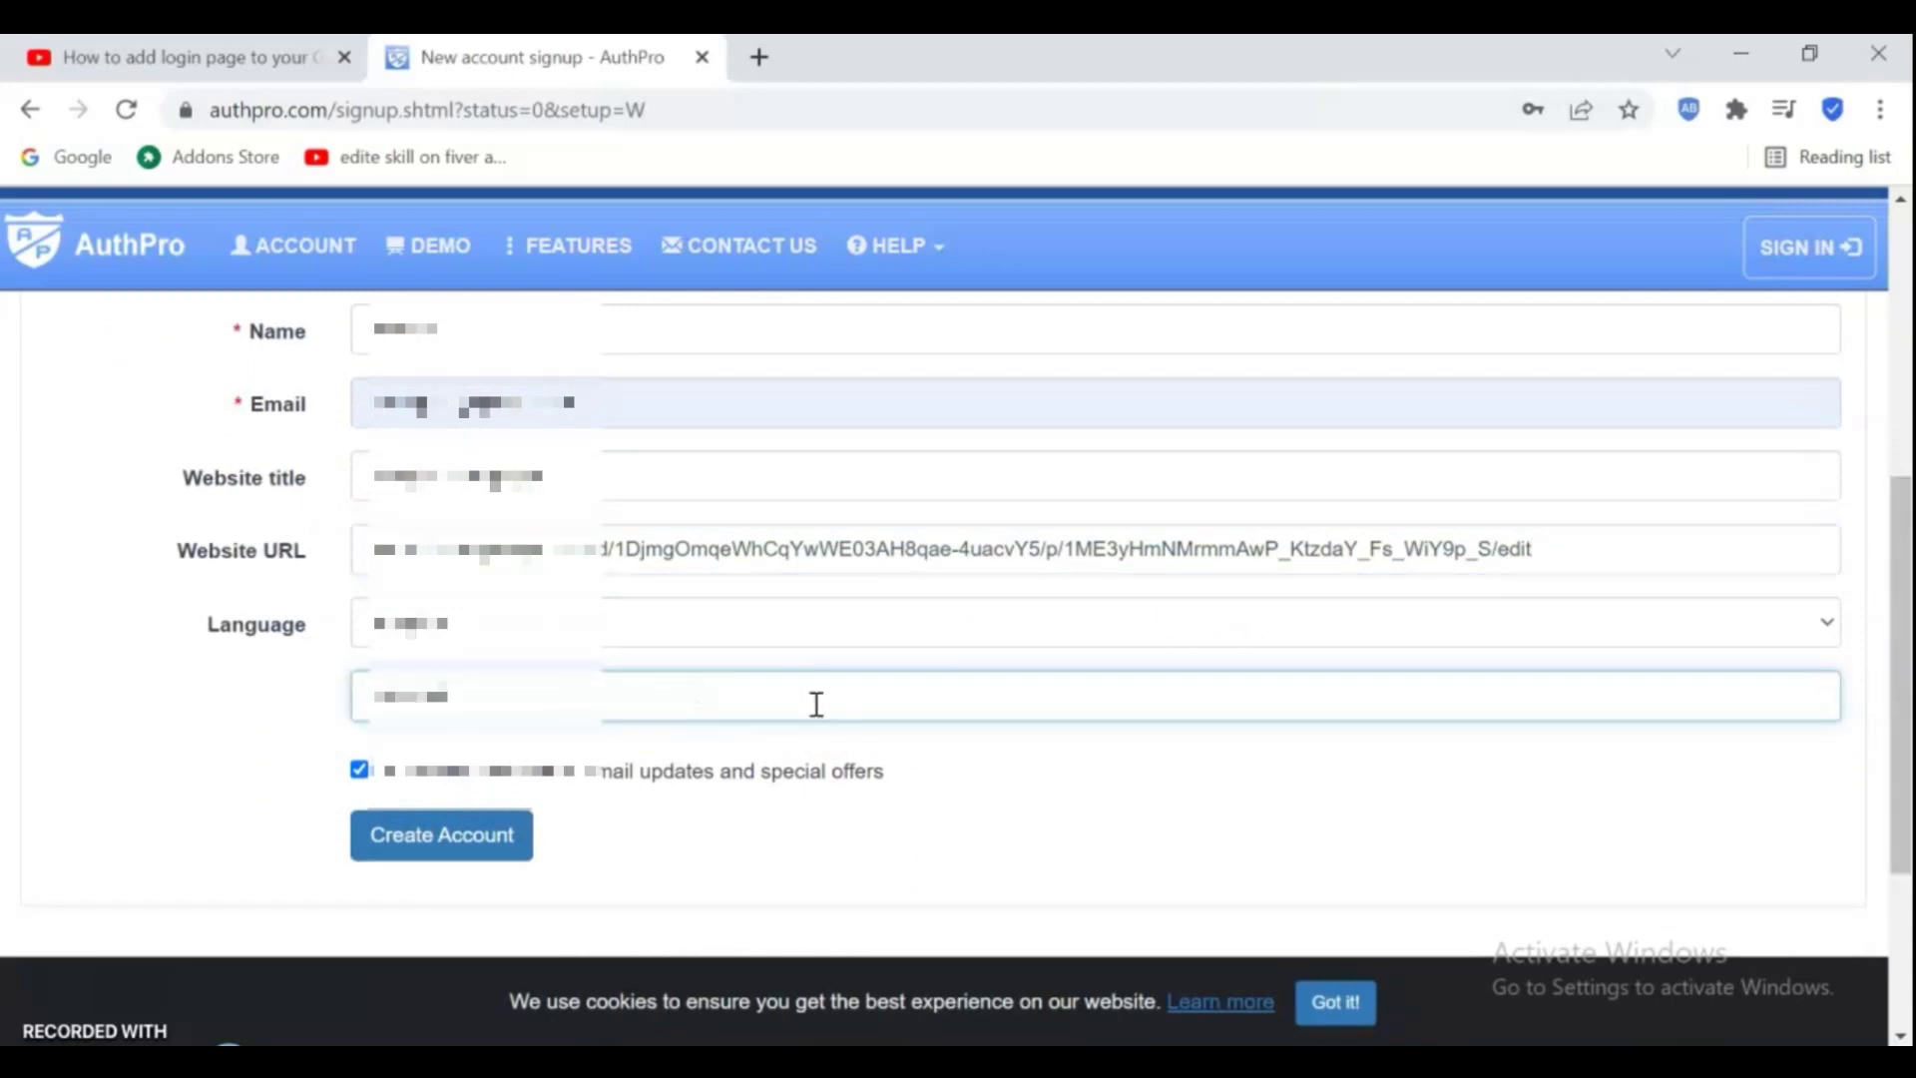
pyautogui.click(496, 848)
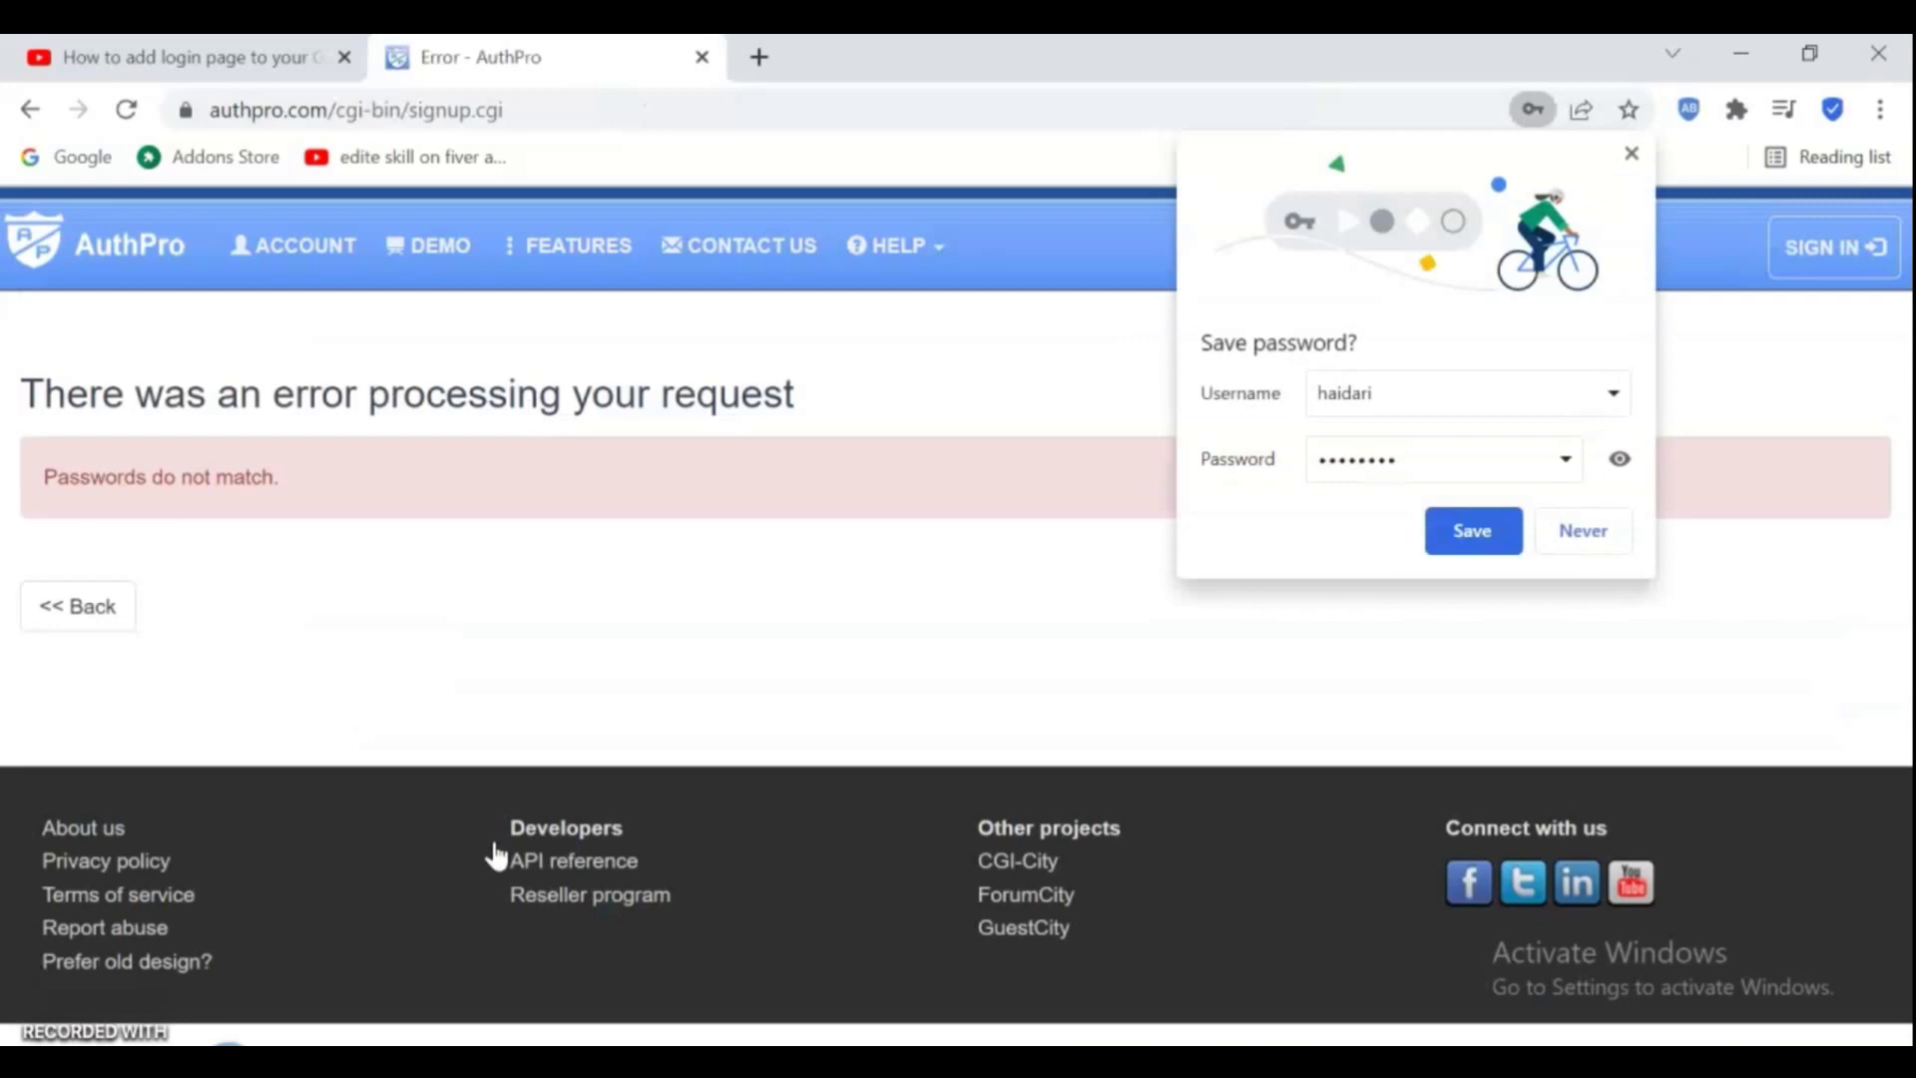
# - Decline saving the password in the browser, return to the signup form and re-enter the password and its confirmation
pyautogui.click(1631, 543)
pyautogui.click(107, 605)
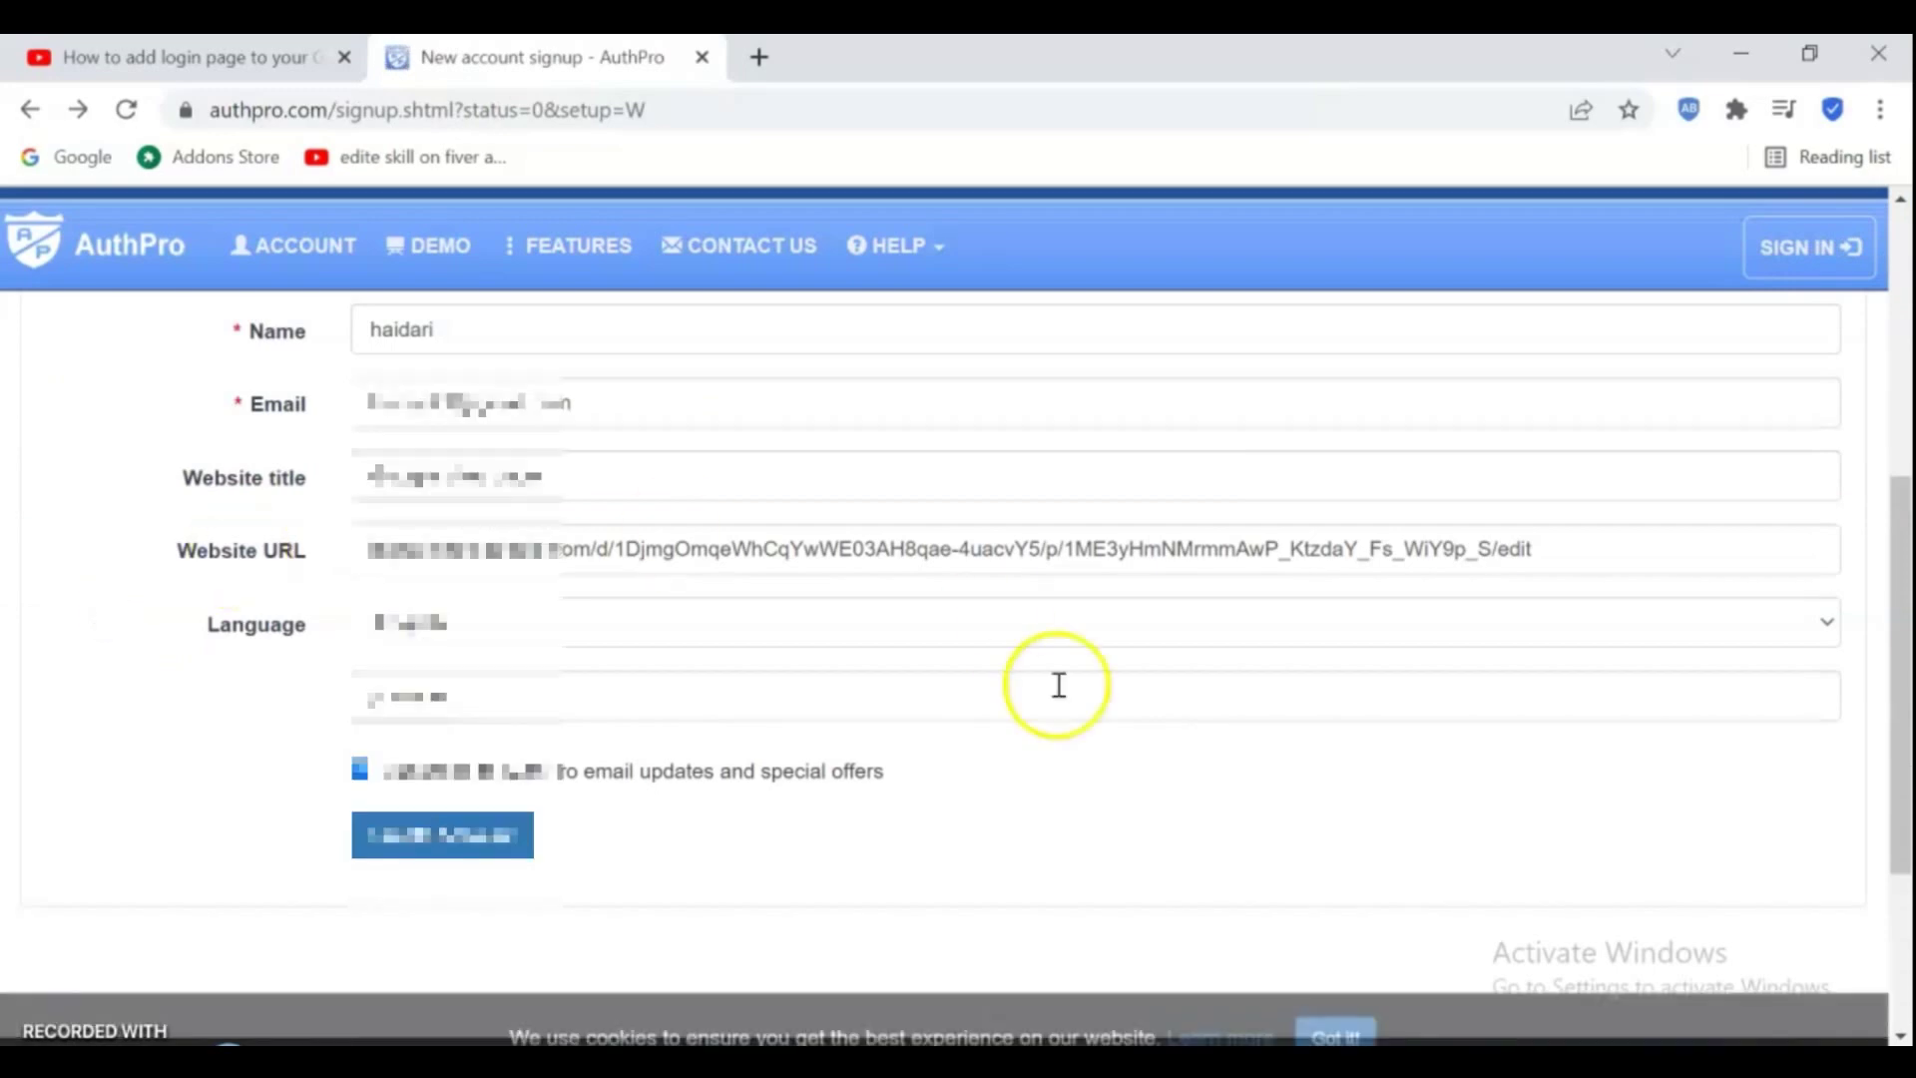
pyautogui.moveTo(1900, 551); pyautogui.dragTo(1858, 317)
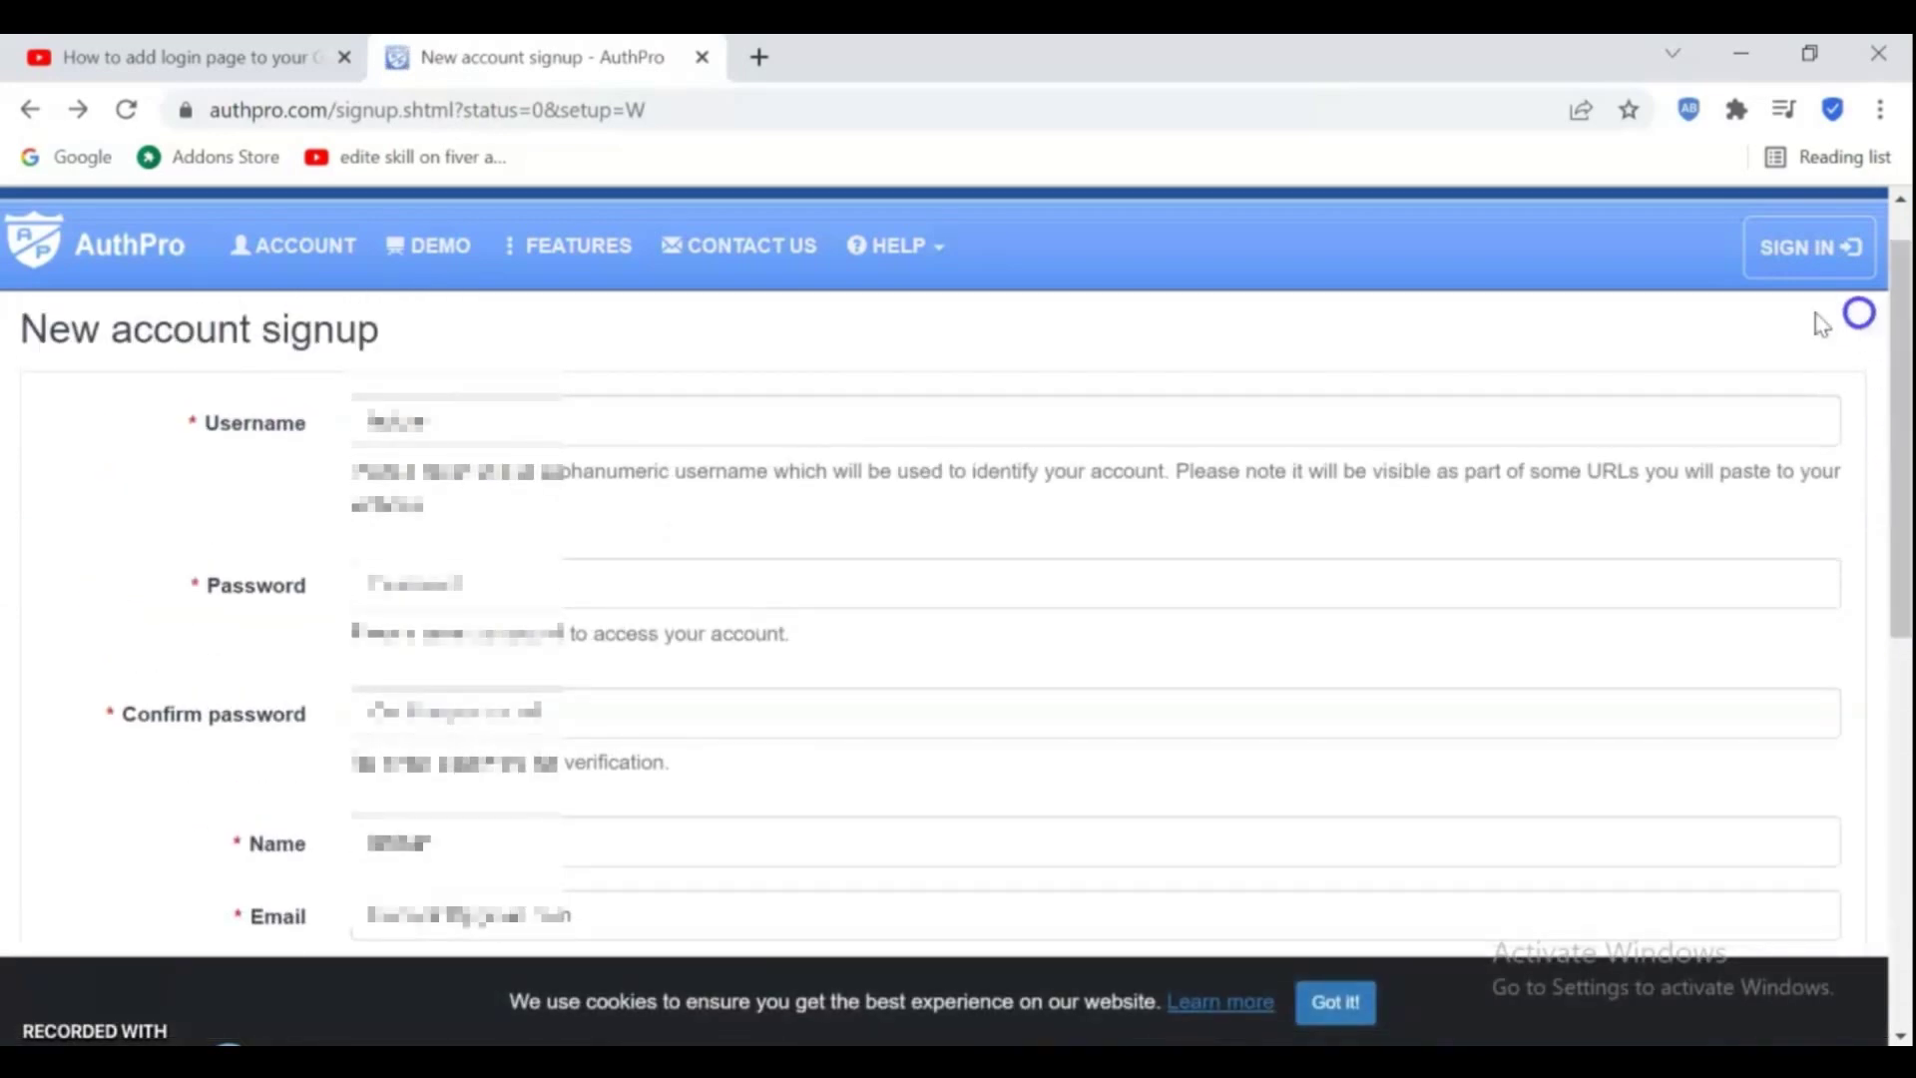
pyautogui.click(424, 581)
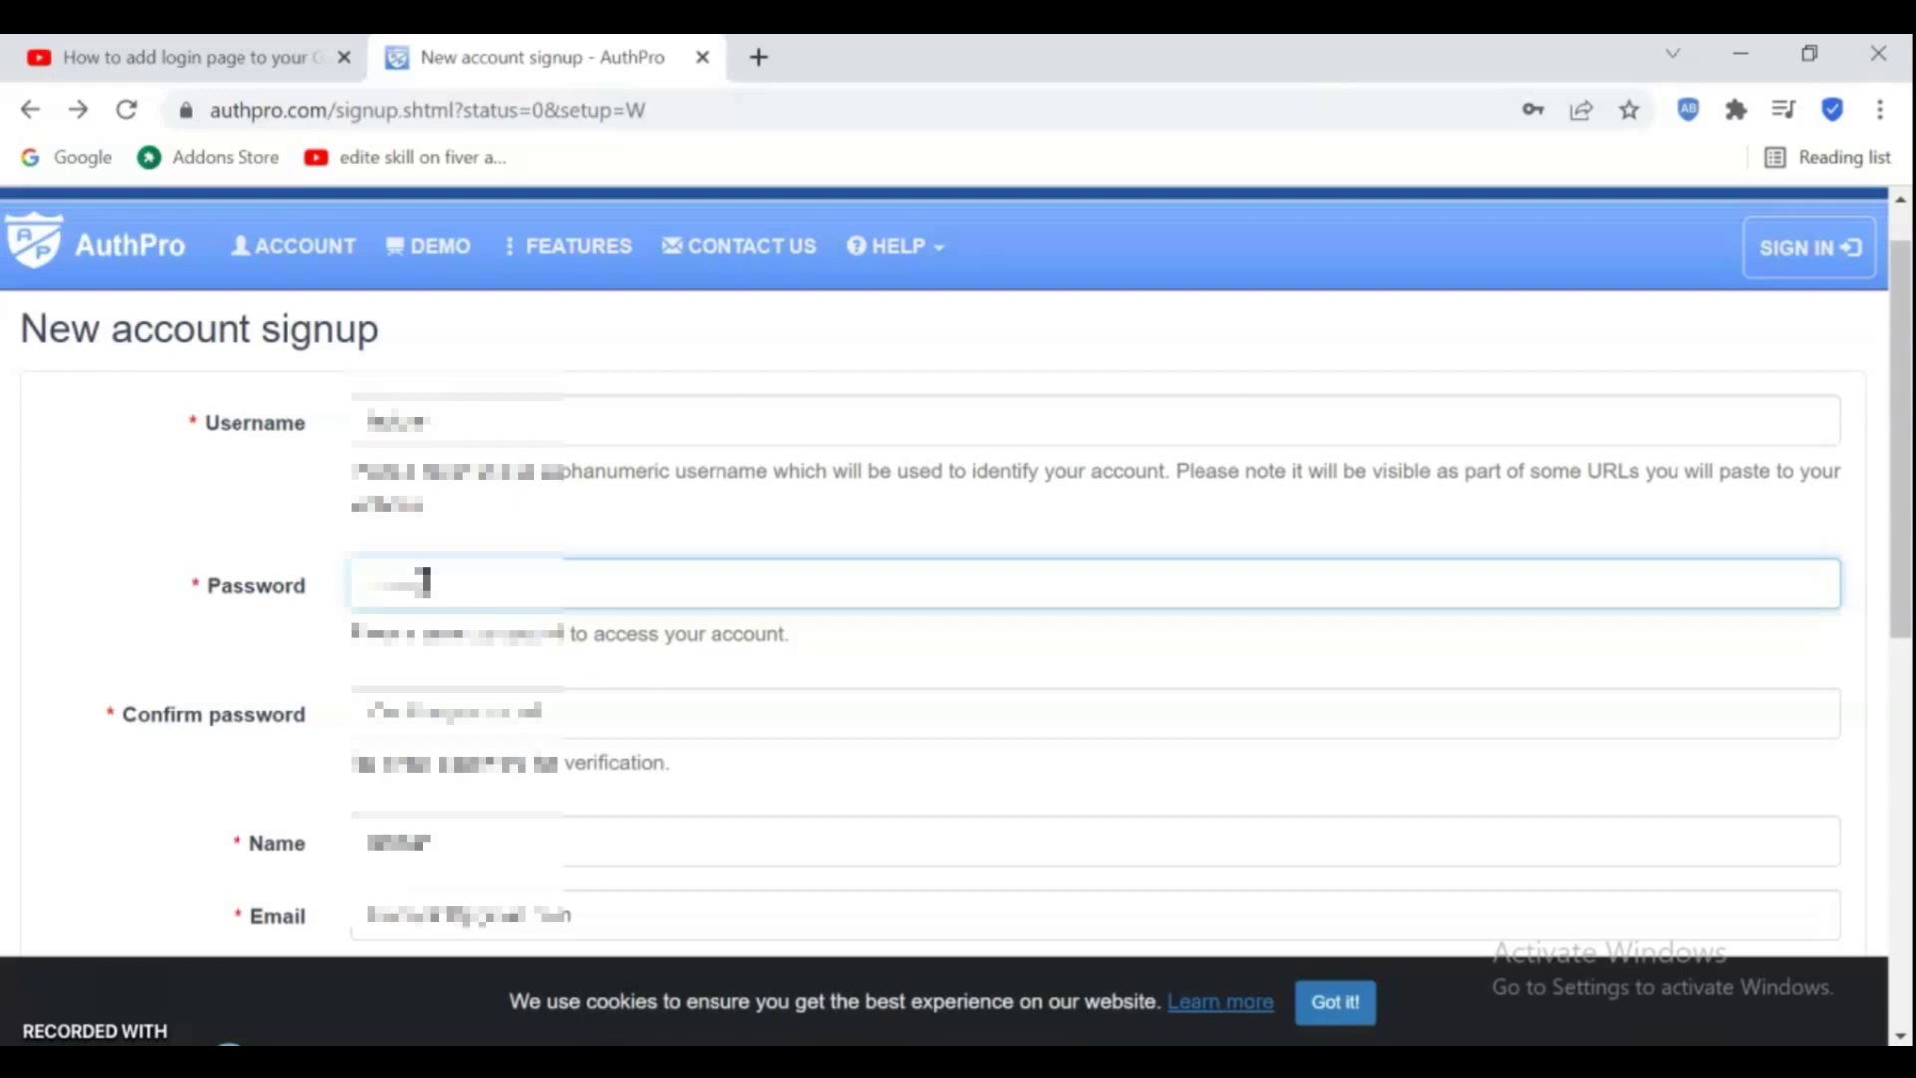
pyautogui.click(442, 712)
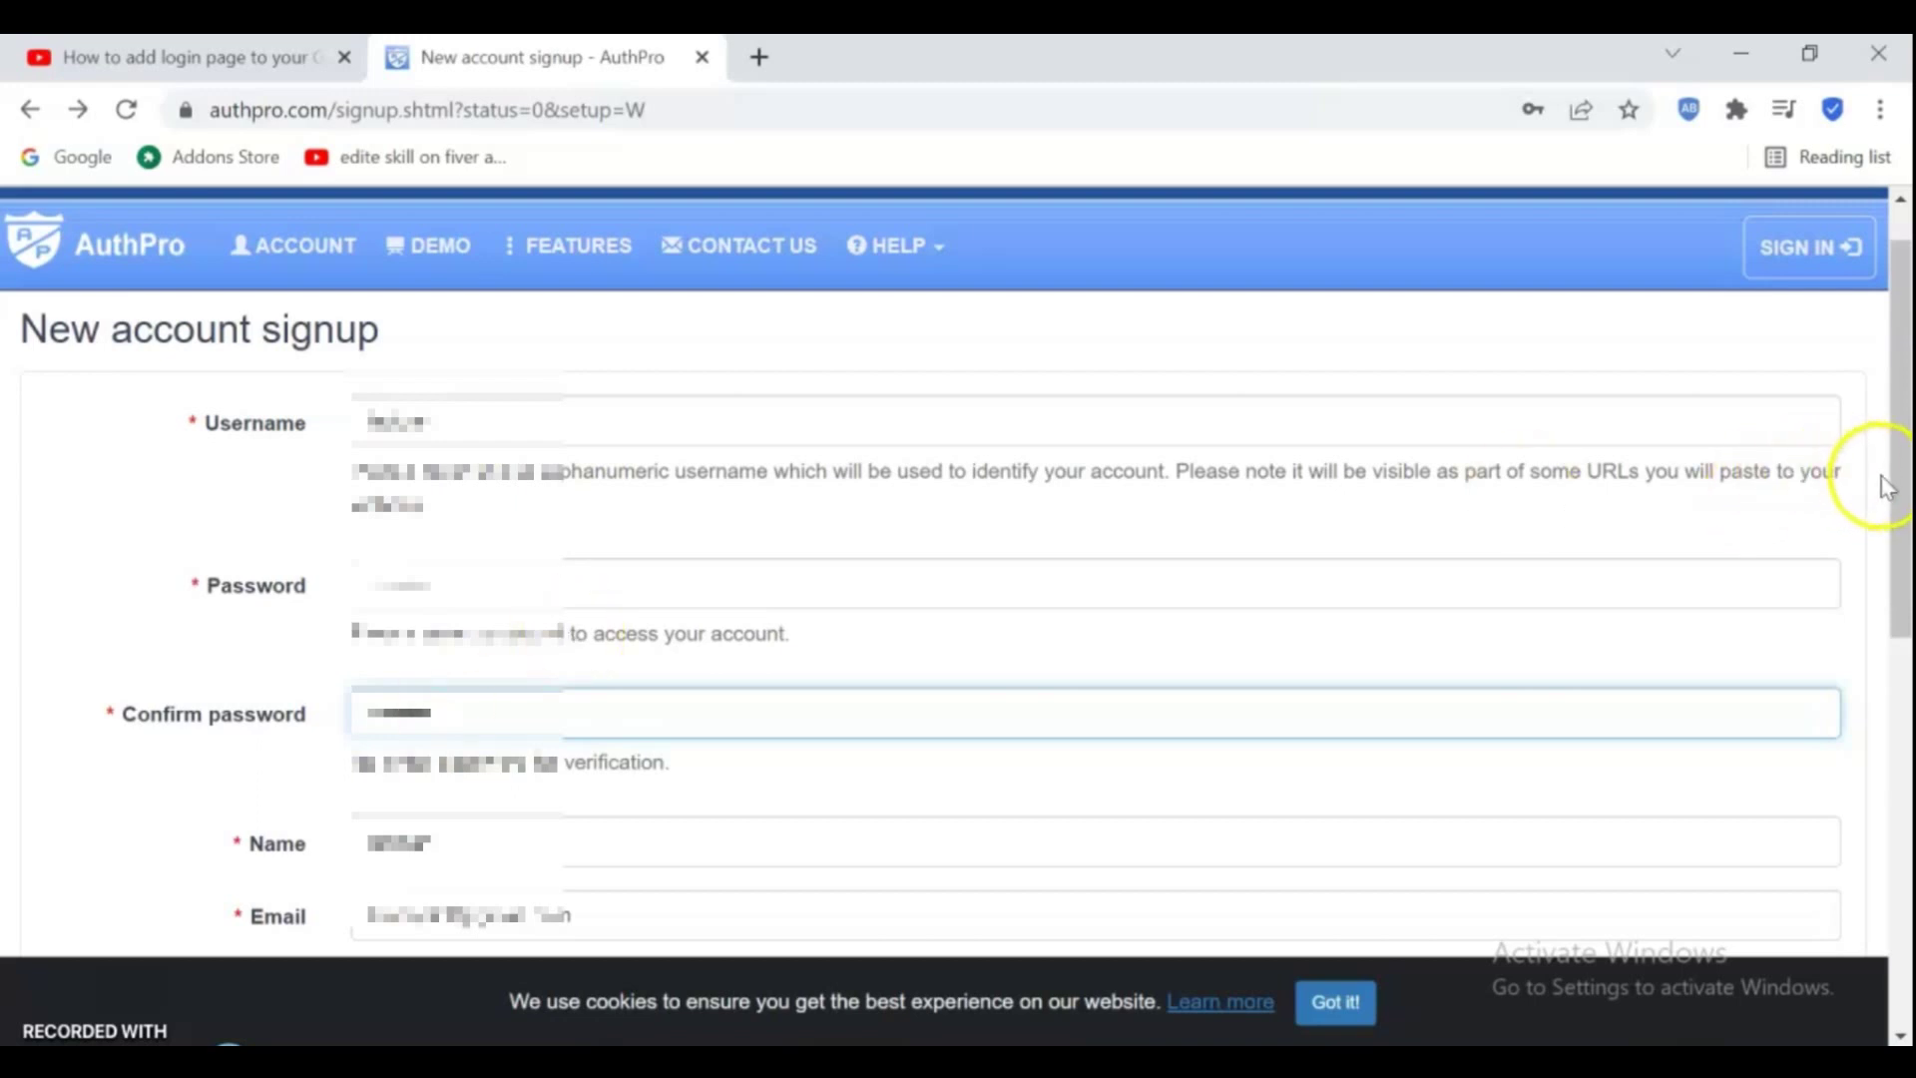
# - Submit the corrected signup form to create the account and proceed to the setup wizard
pyautogui.moveTo(1896, 489); pyautogui.dragTo(1901, 897)
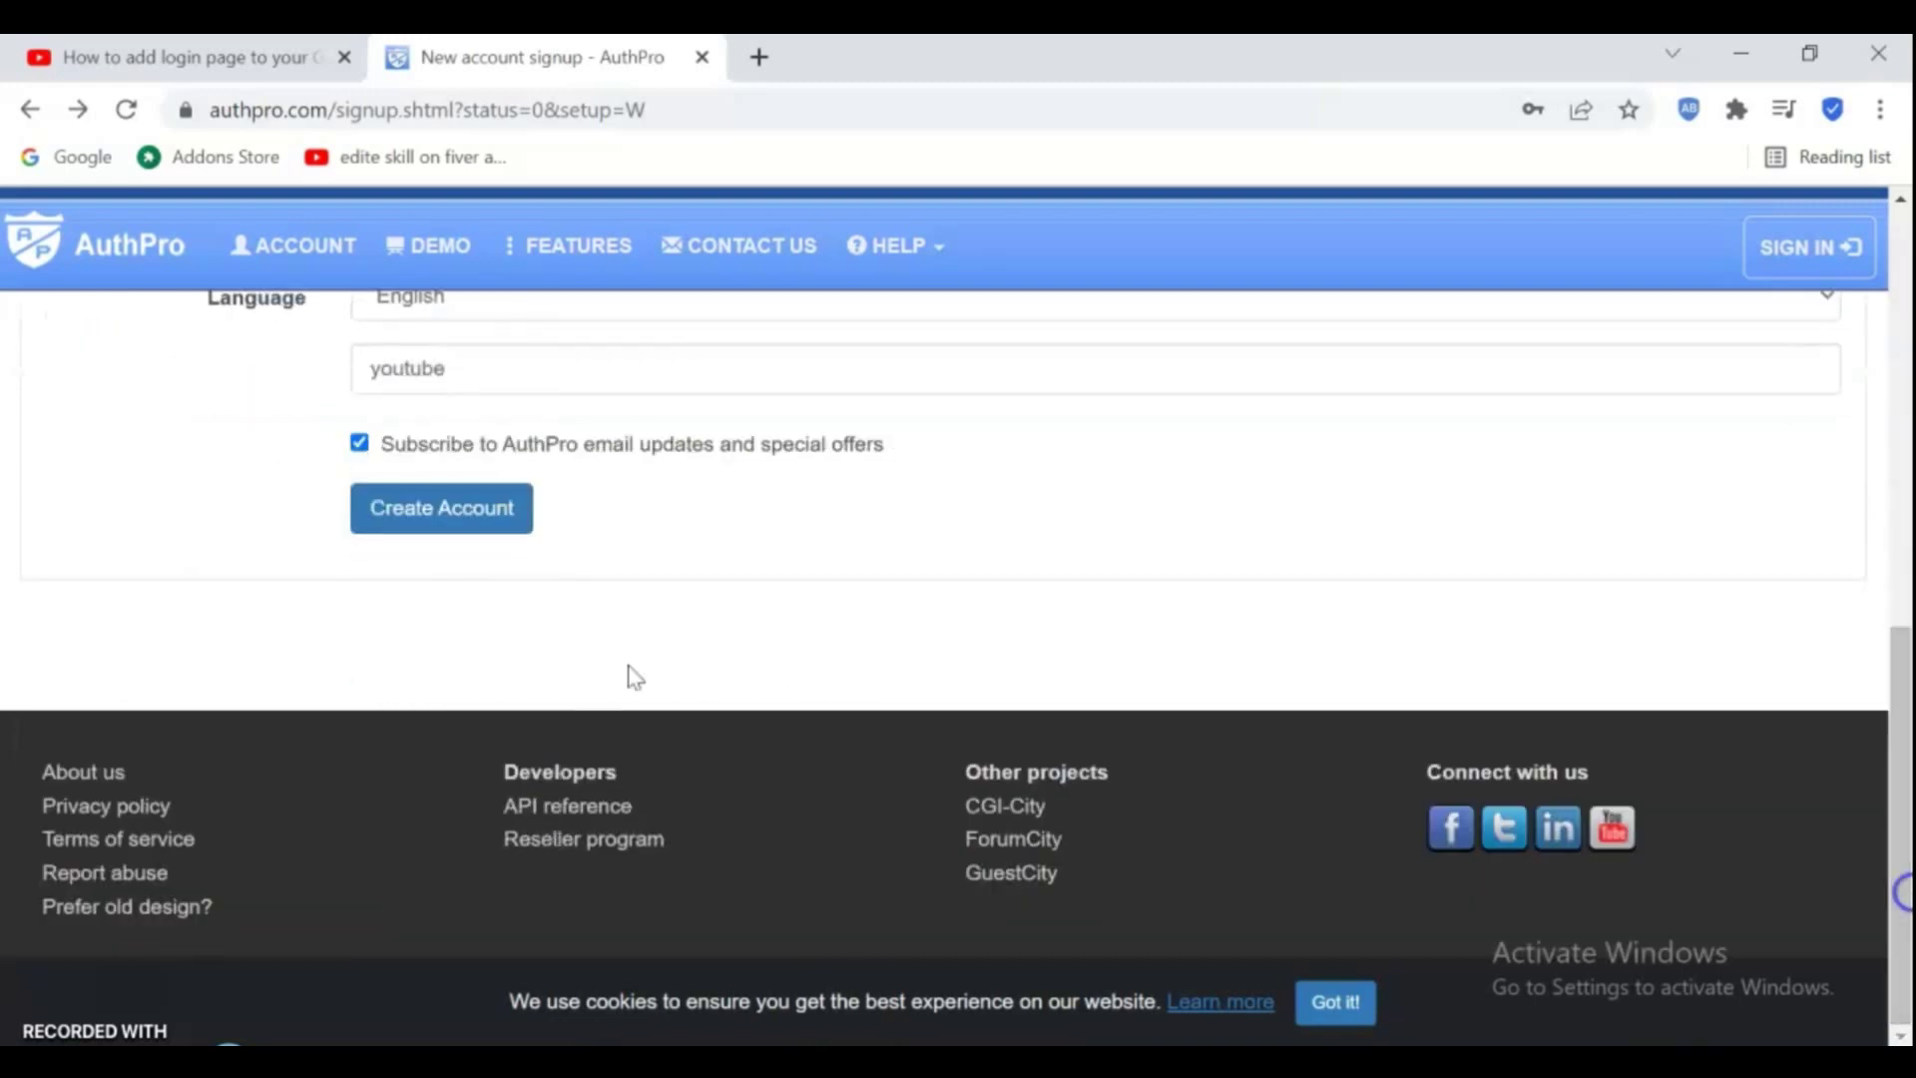
pyautogui.click(417, 511)
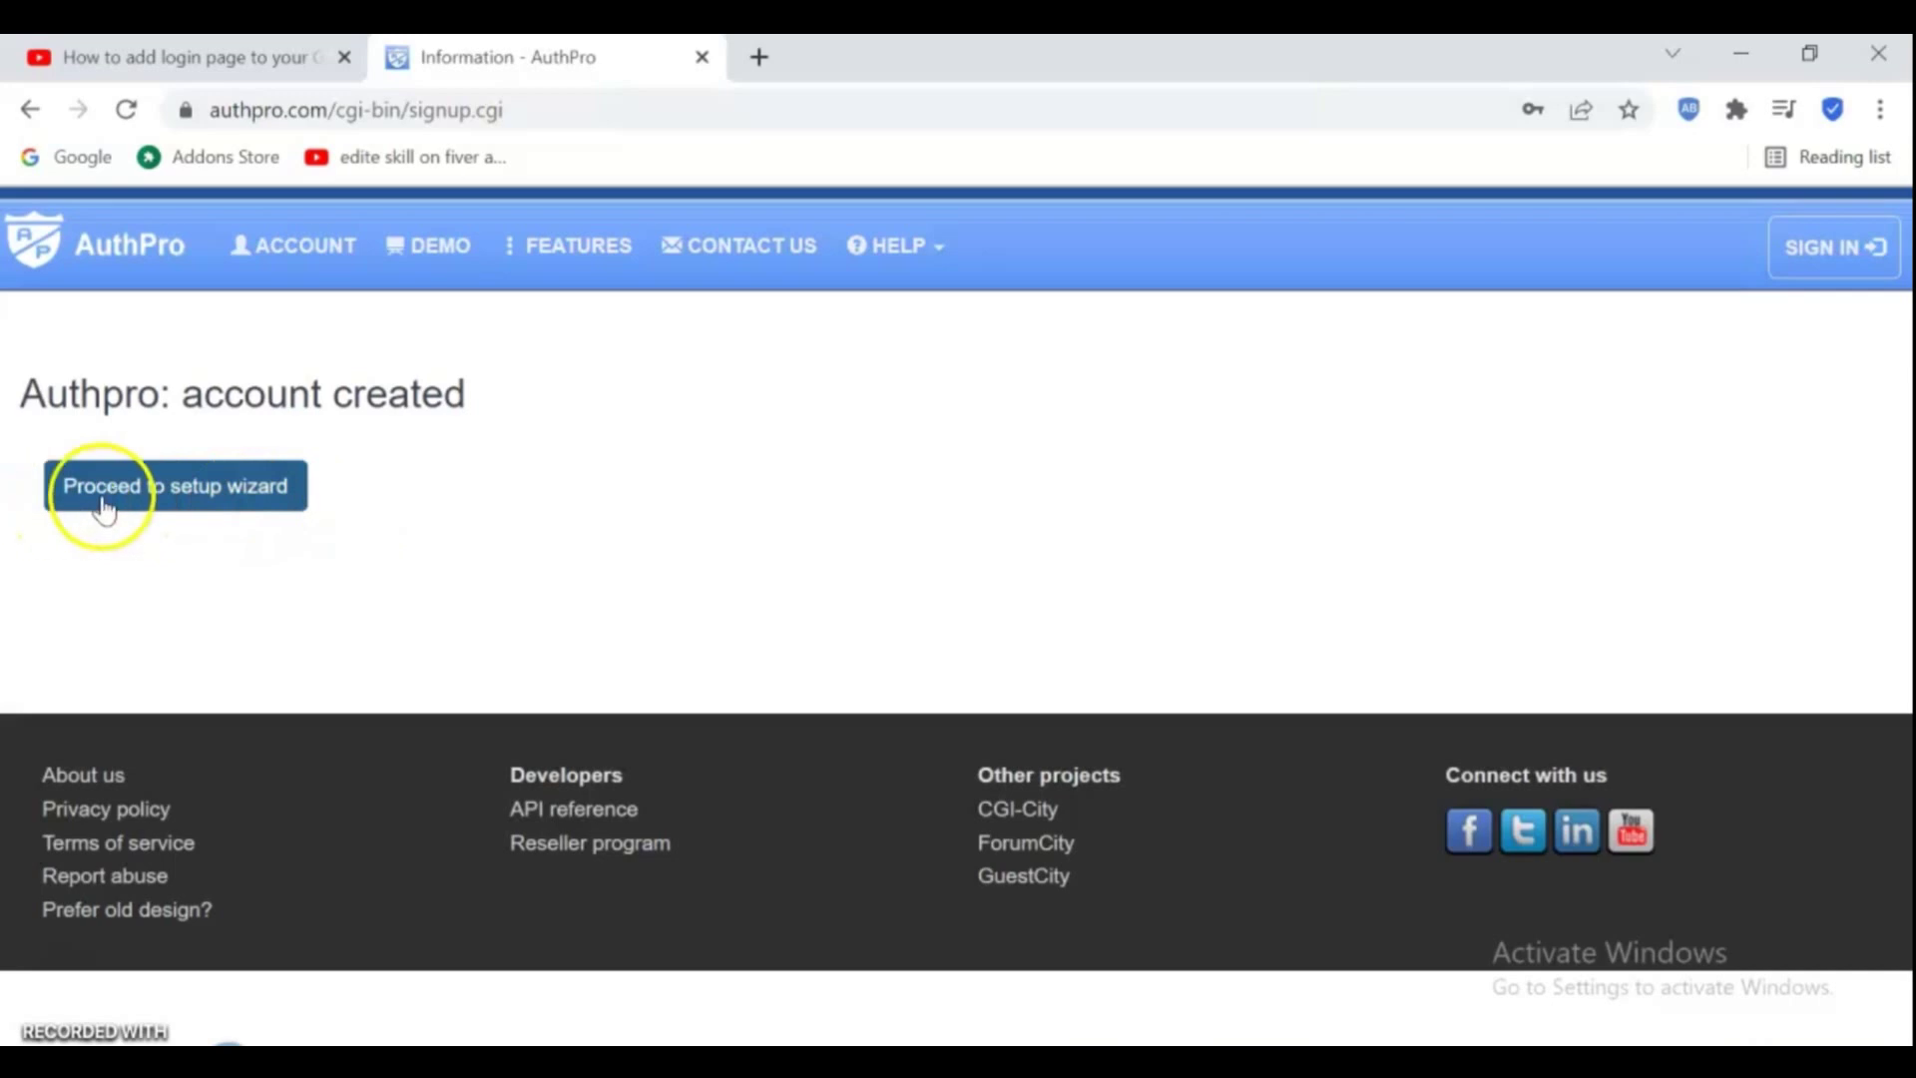
pyautogui.click(204, 508)
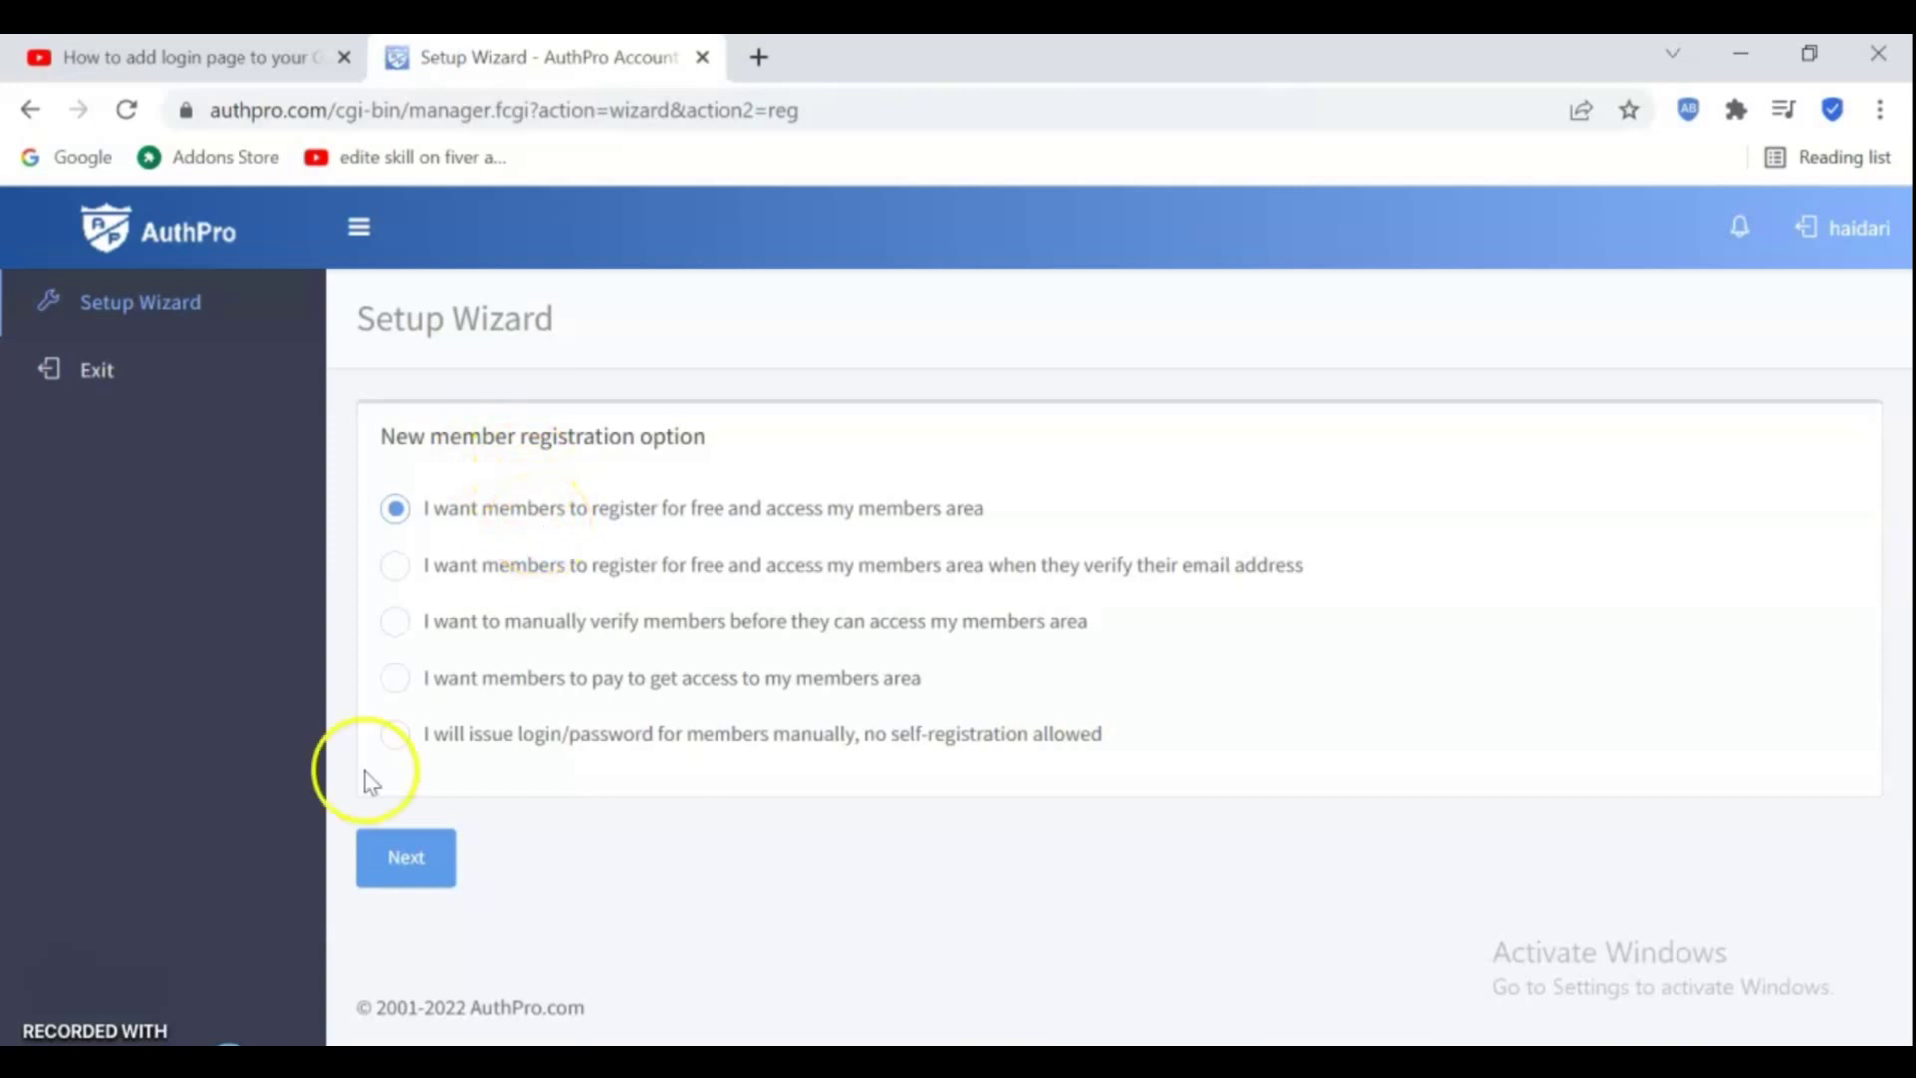
# - Keep free member registration and the default registration form fields, and continue to the wizard's URL configuration
pyautogui.click(445, 864)
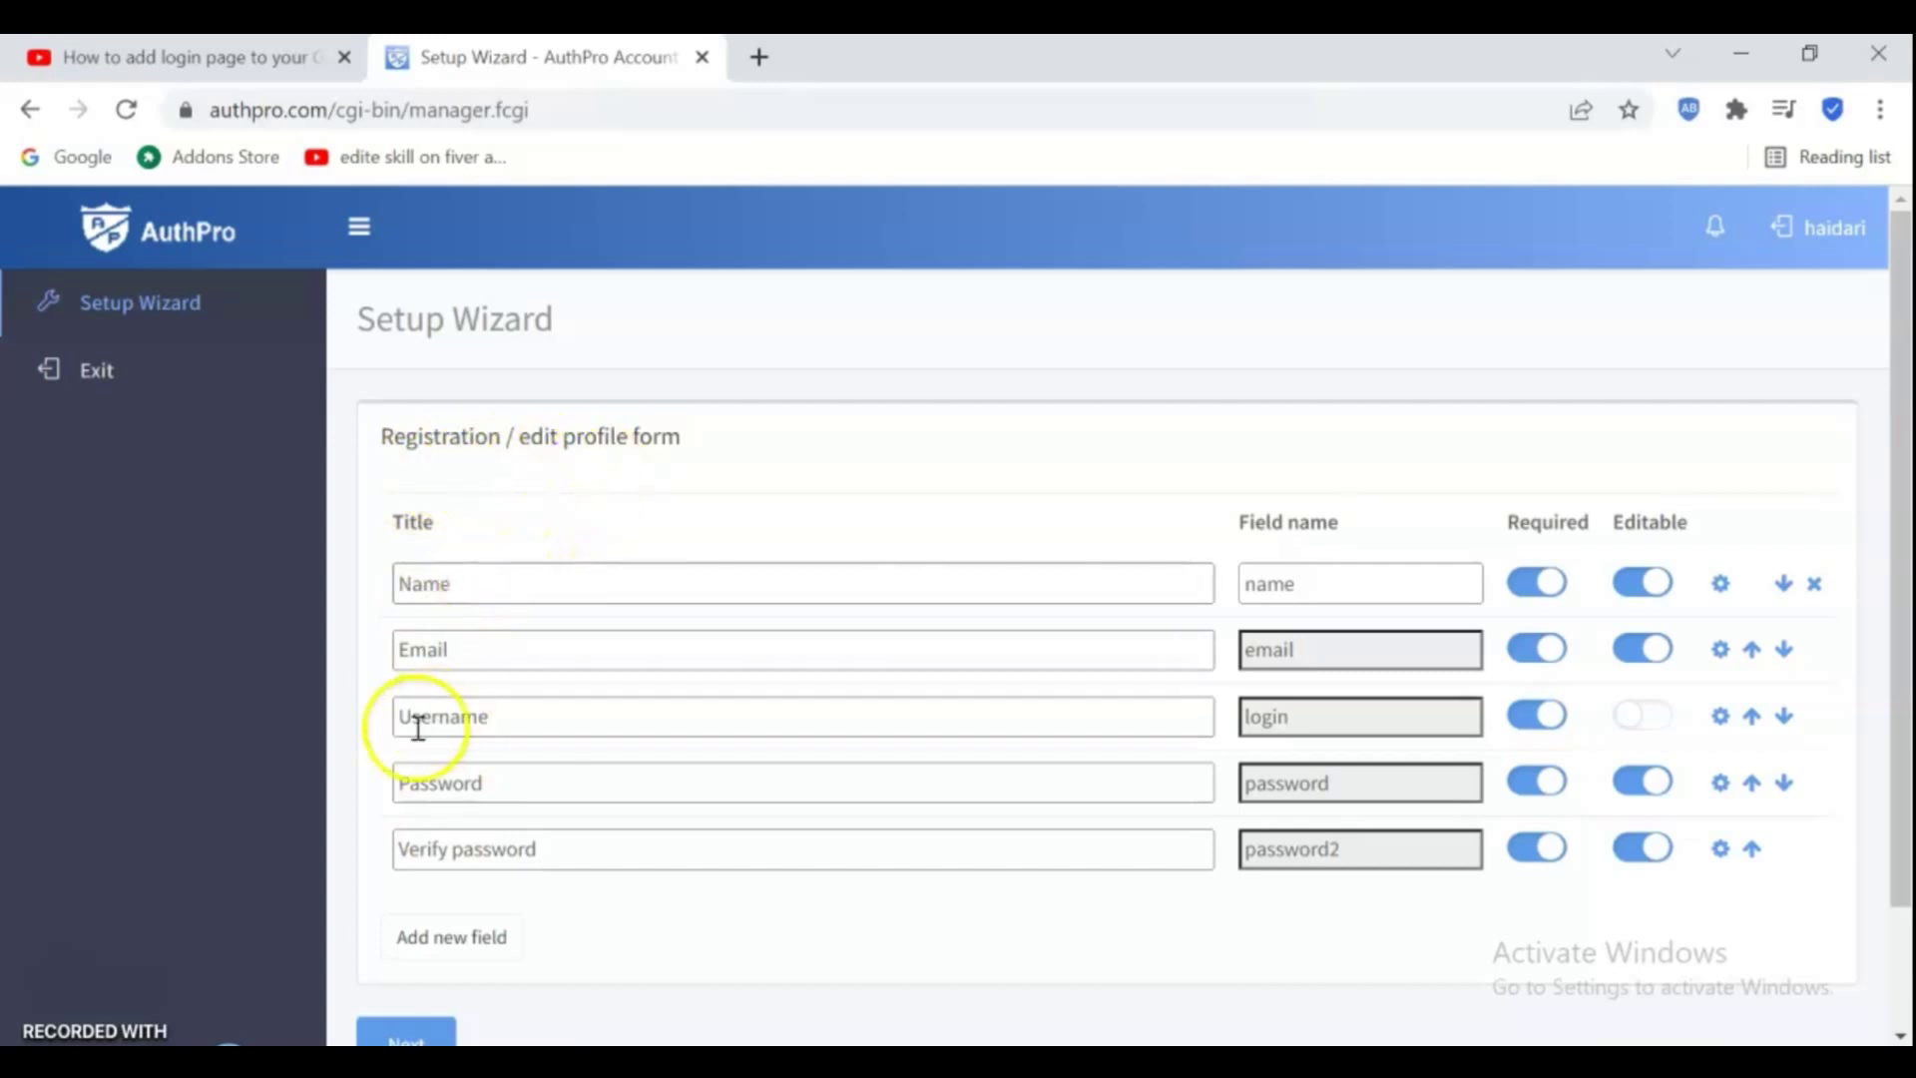
pyautogui.moveTo(1895, 556)
pyautogui.mouseDown()
pyautogui.moveTo(1903, 686)
pyautogui.moveTo(1869, 624)
pyautogui.moveTo(1869, 529)
pyautogui.mouseUp()
pyautogui.click(739, 584)
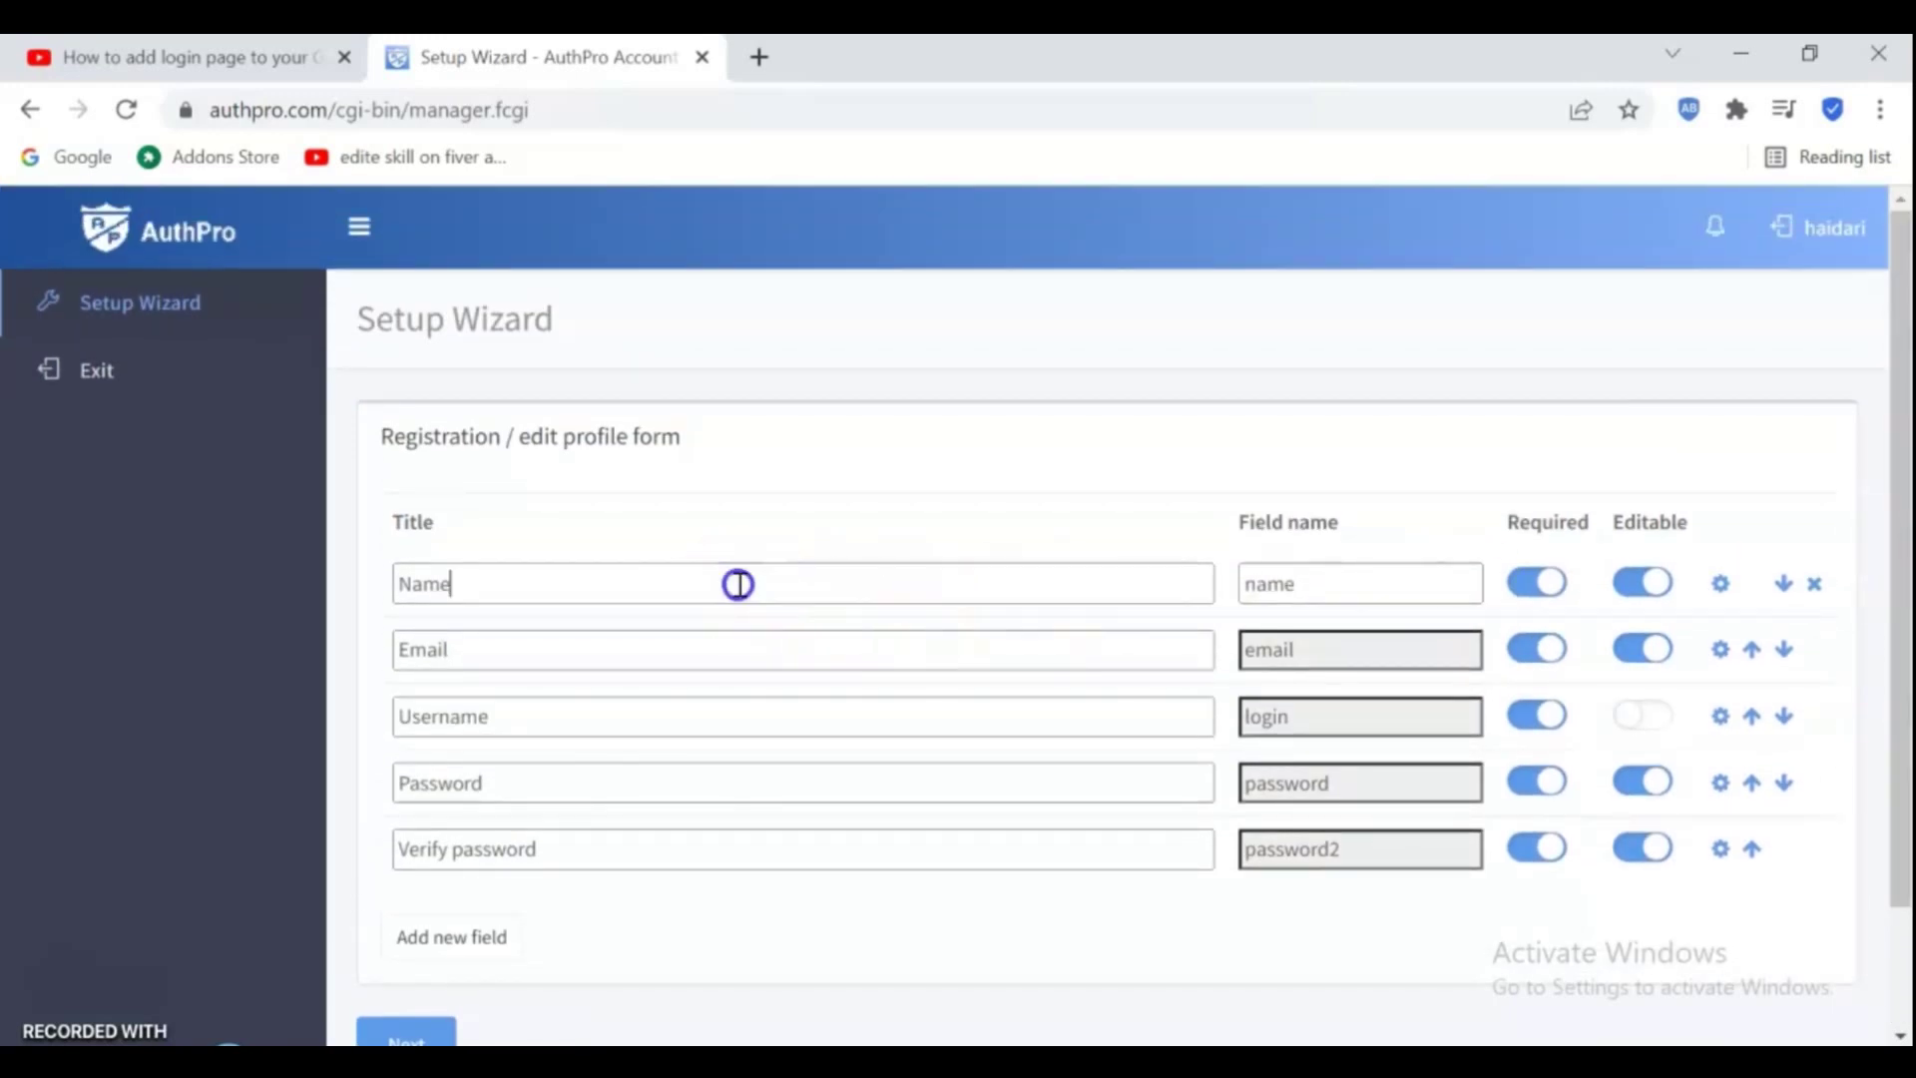
pyautogui.click(535, 705)
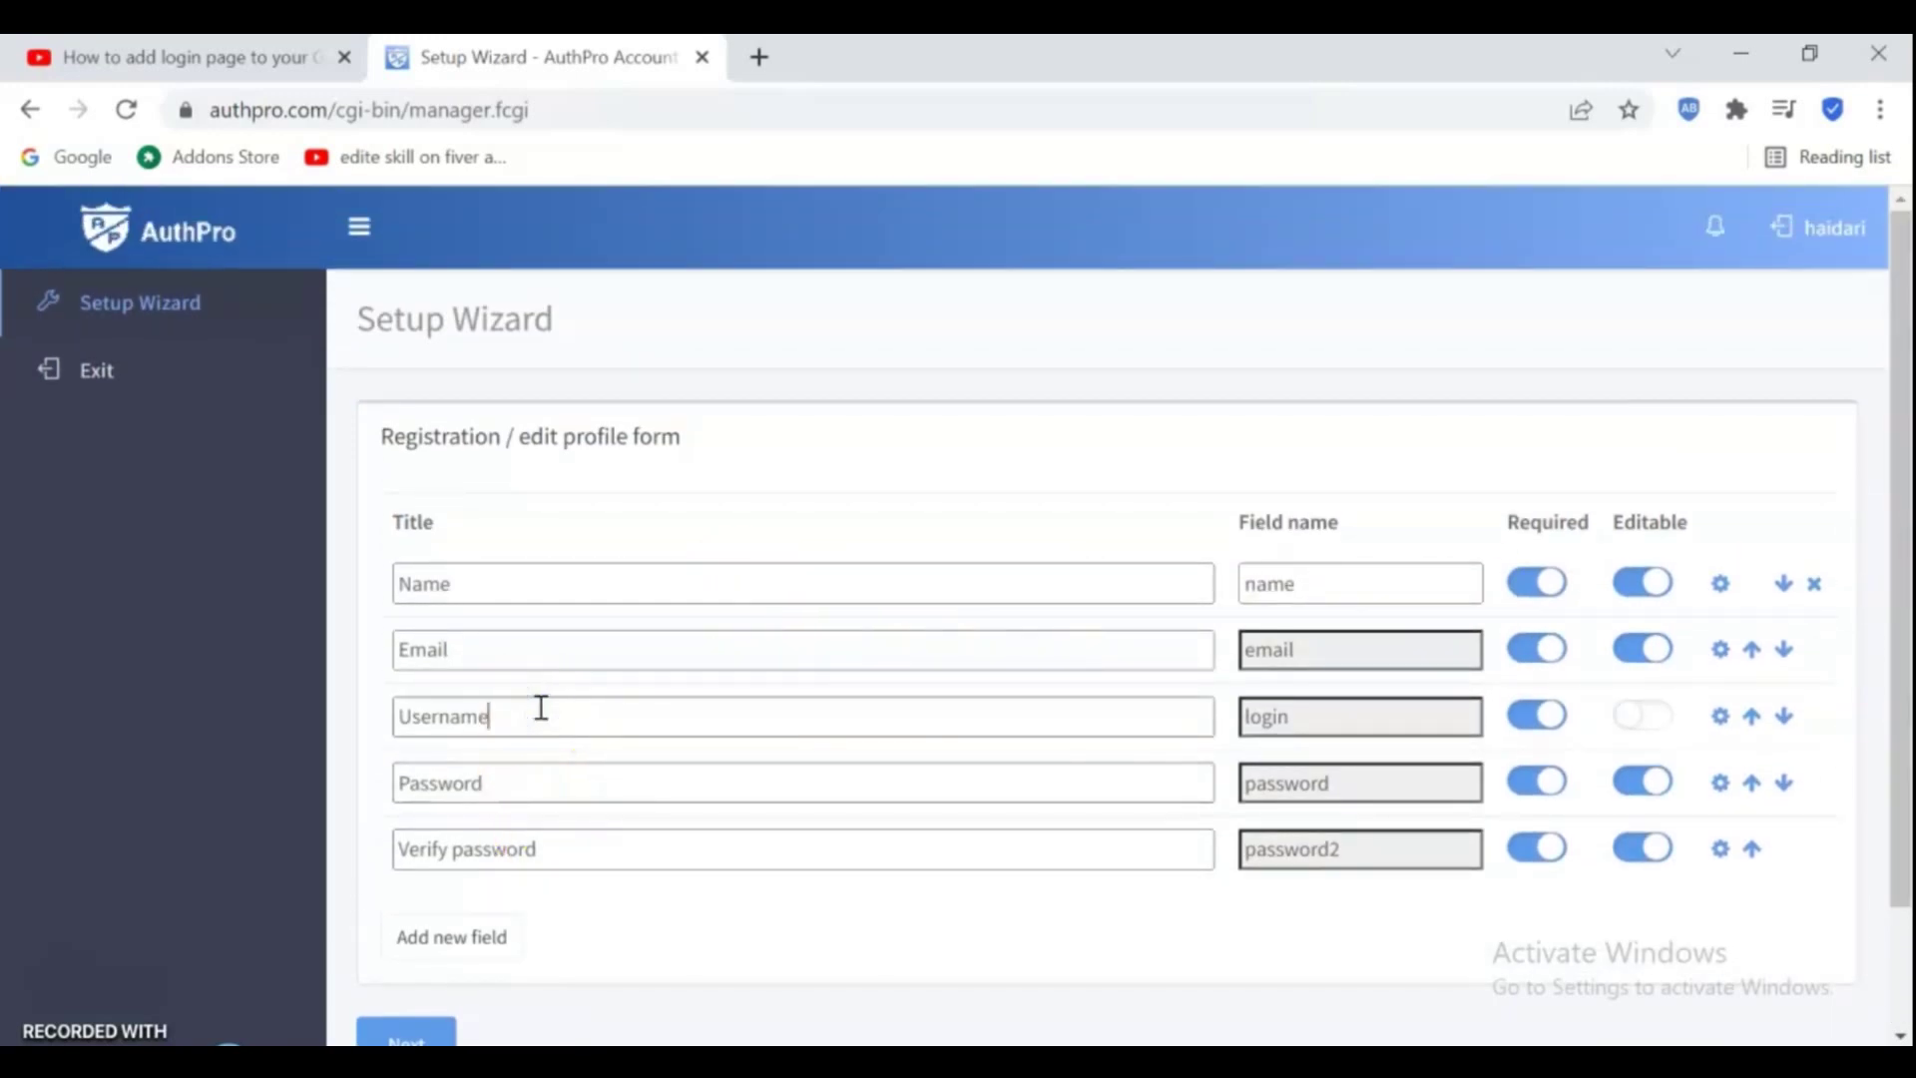
pyautogui.click(440, 973)
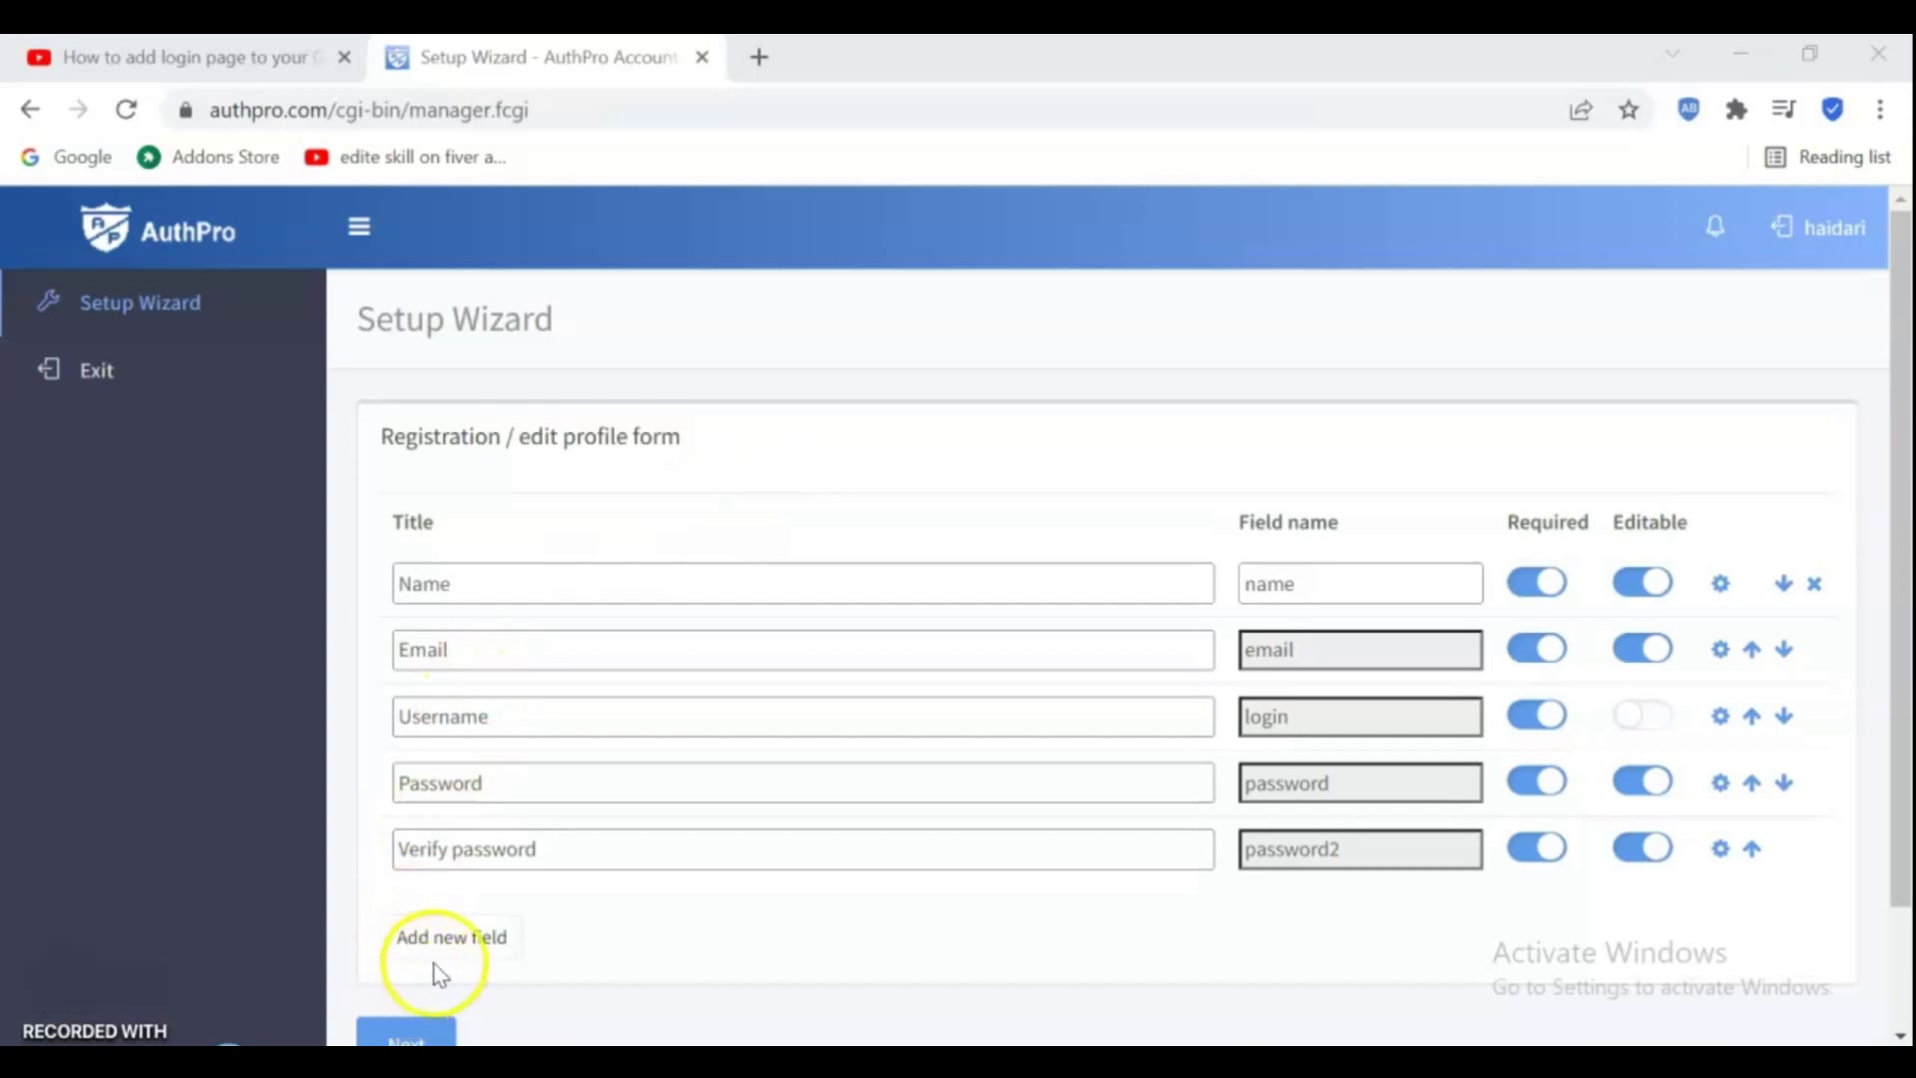
pyautogui.click(410, 1038)
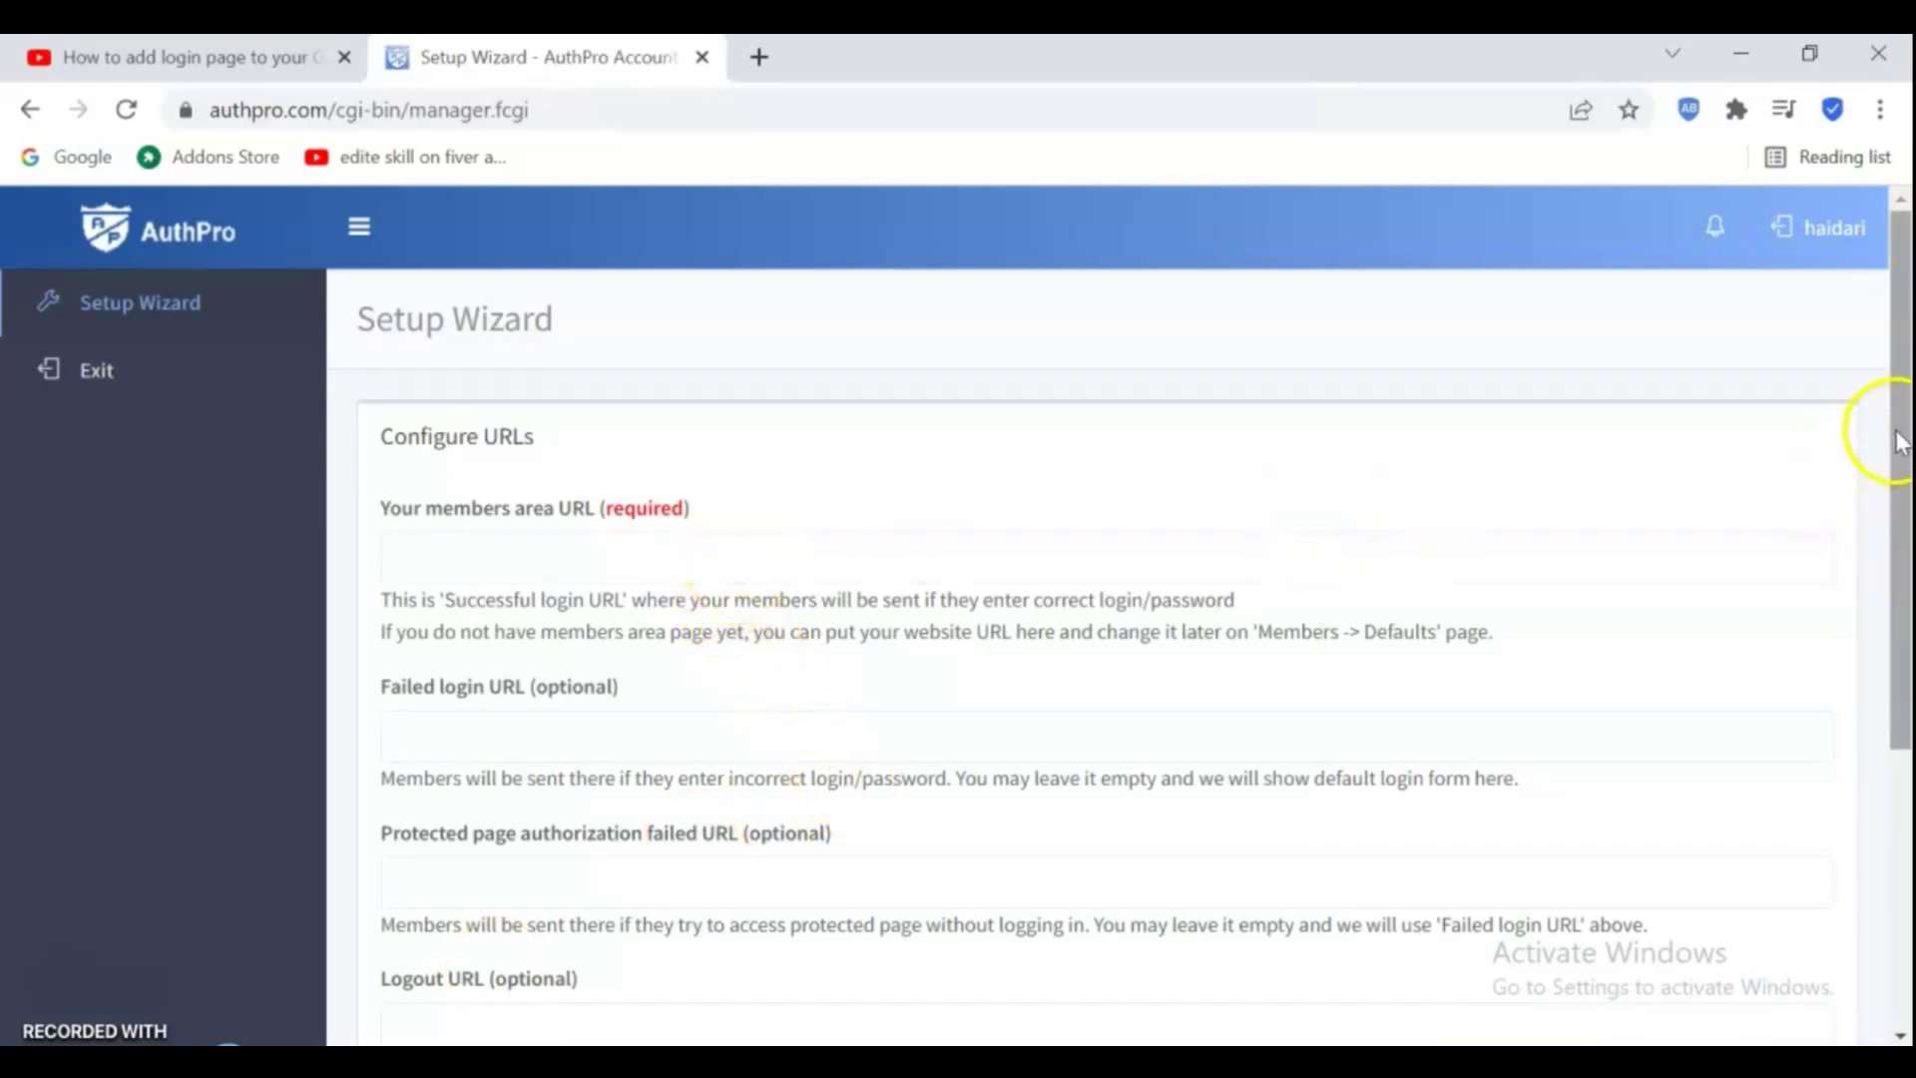
# - Copy the address of the litshop Contact us page in the Google Sites editor and paste it as the members area URL
pyautogui.moveTo(1900, 439); pyautogui.dragTo(1904, 632)
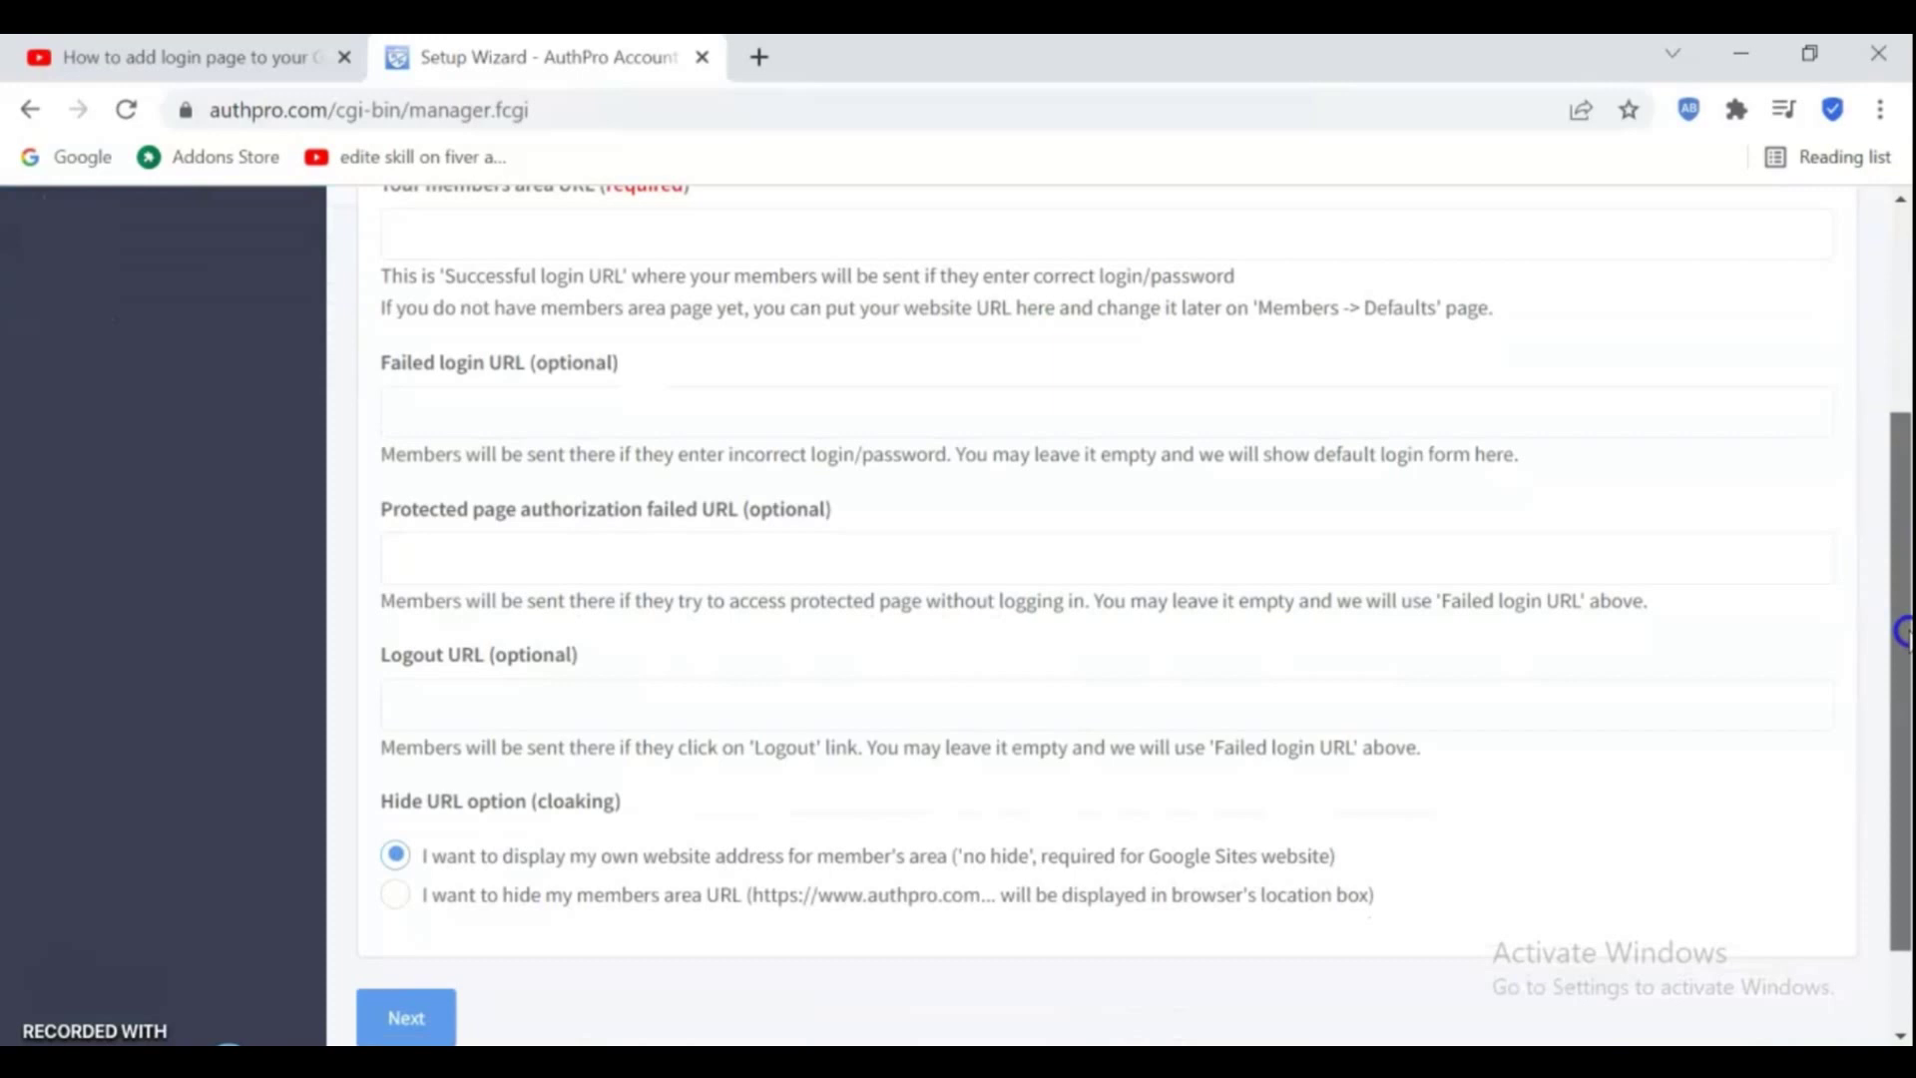
pyautogui.moveTo(1904, 632); pyautogui.dragTo(1902, 569)
pyautogui.click(638, 329)
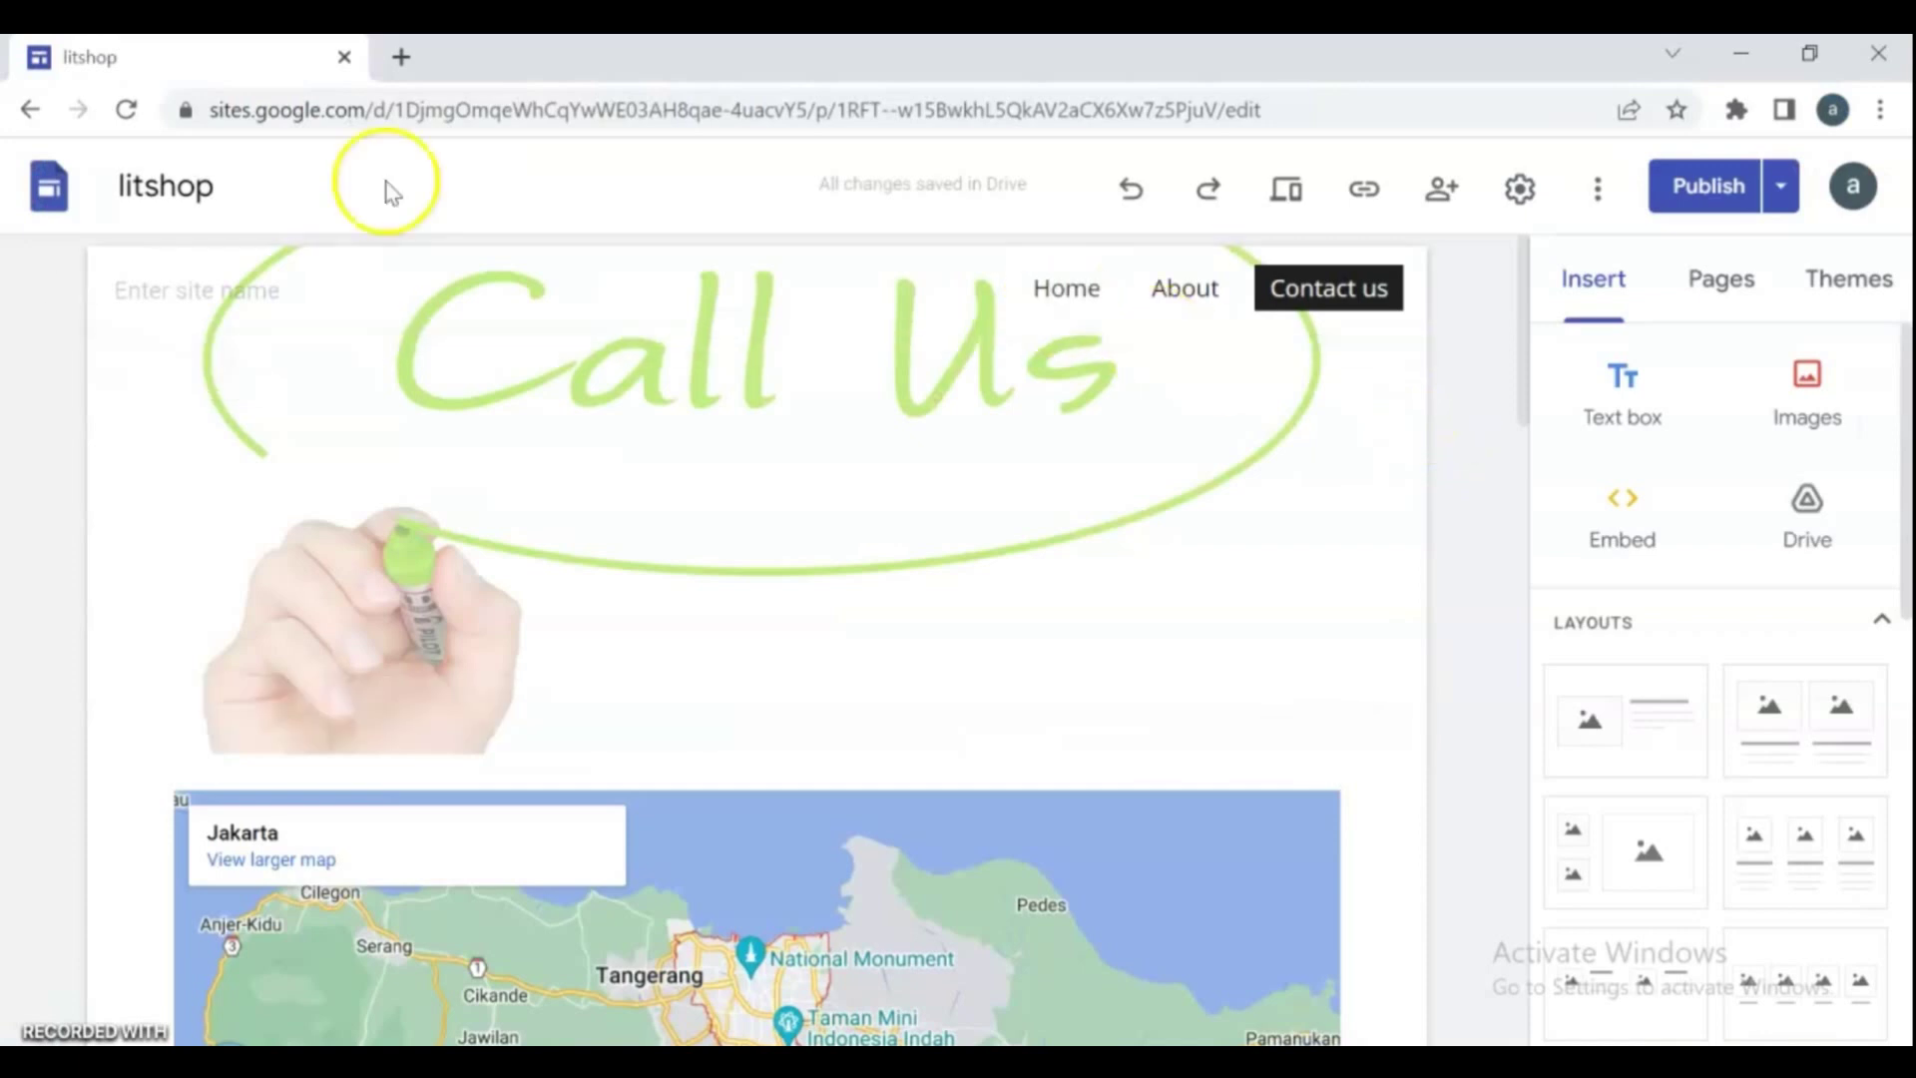
pyautogui.click(257, 108)
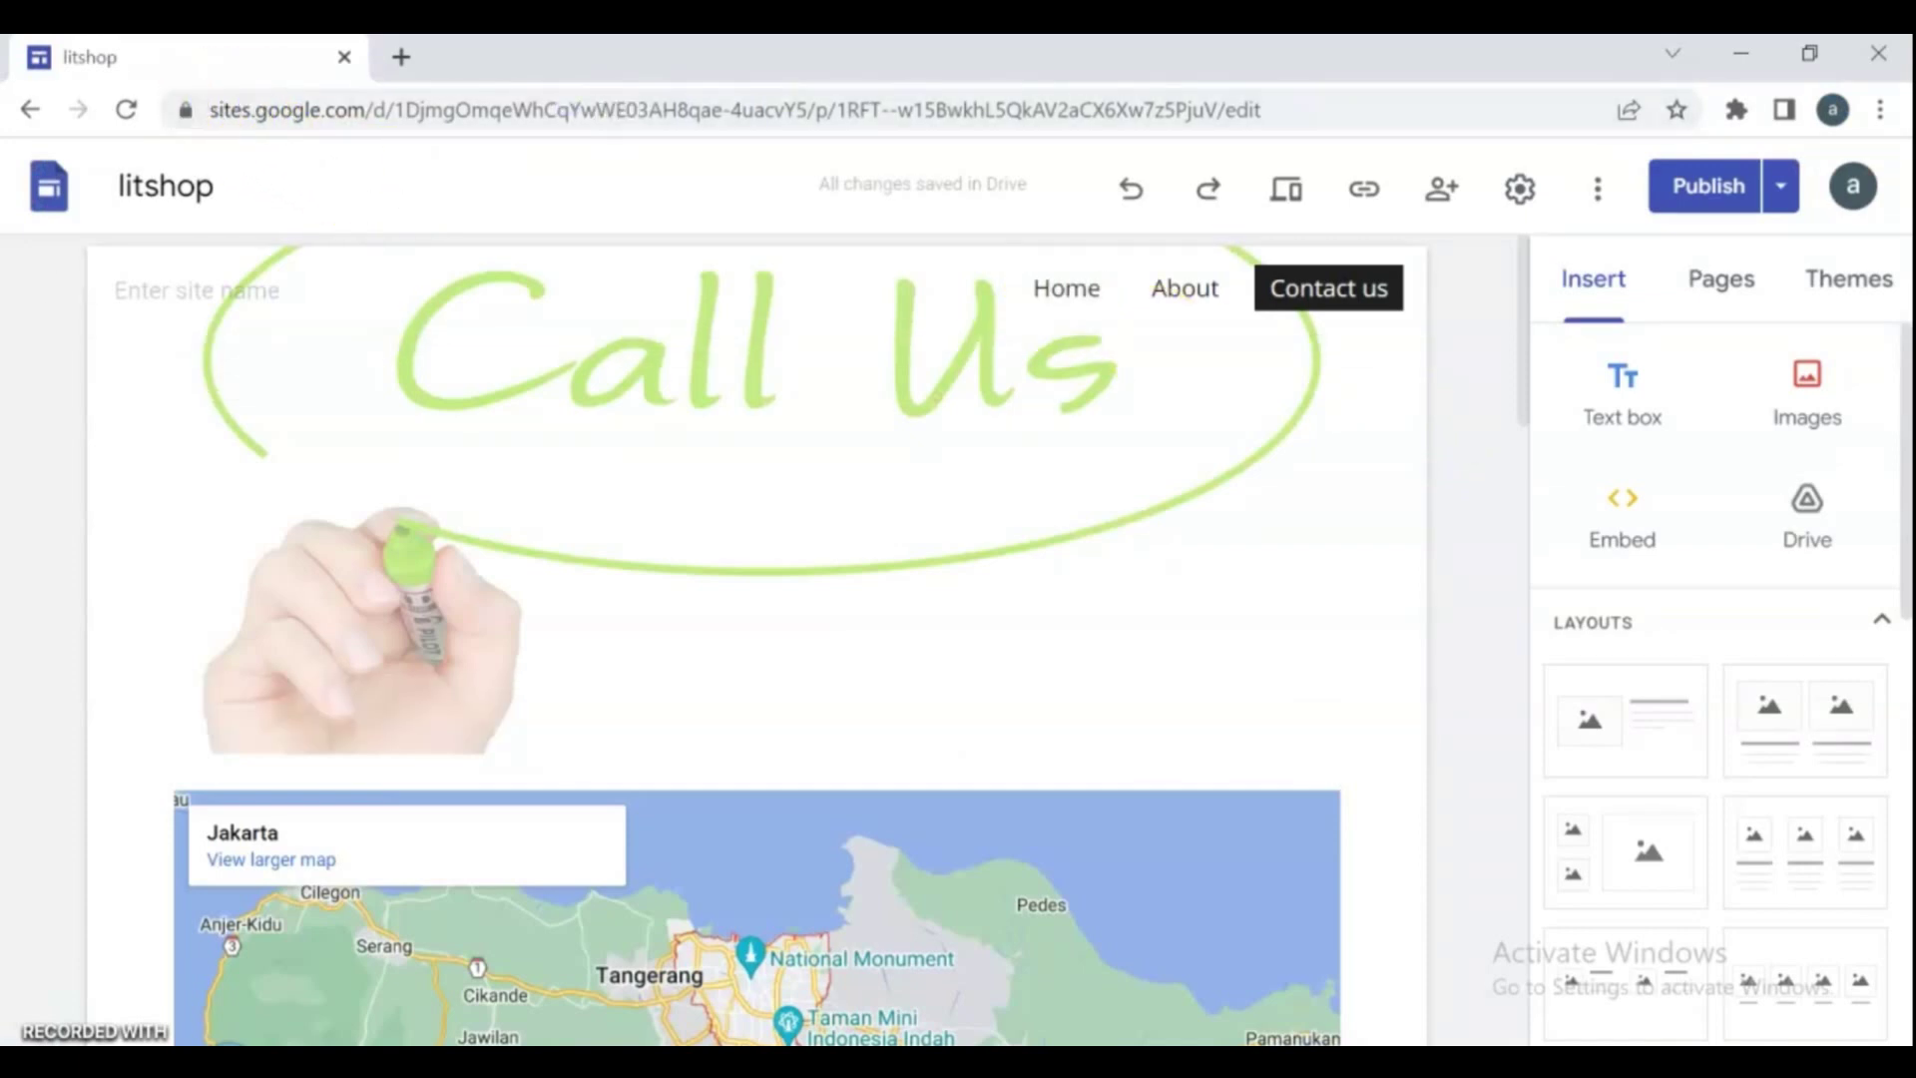
pyautogui.click(215, 111)
pyautogui.moveTo(215, 111); pyautogui.dragTo(1386, 93)
pyautogui.hotkey('ctrl', 'c')
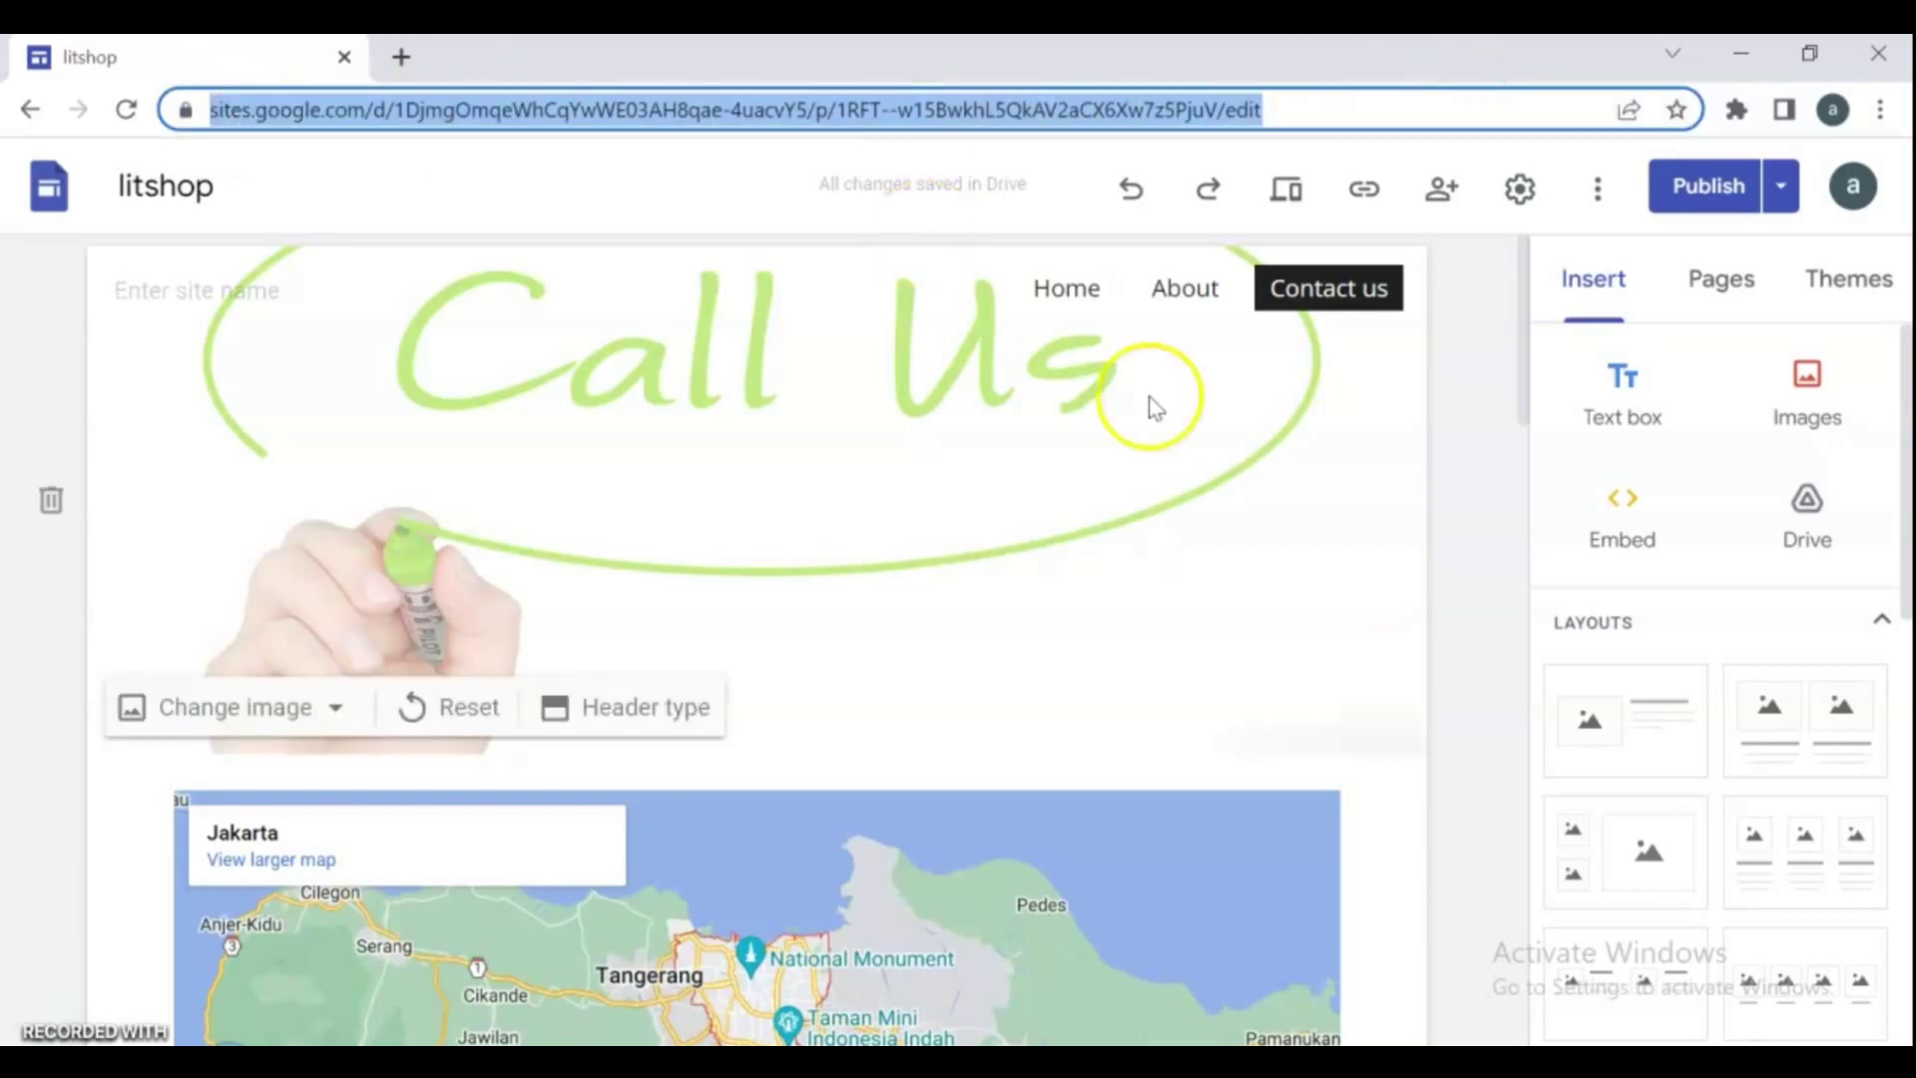
pyautogui.hotkey('alt', 'Tab')
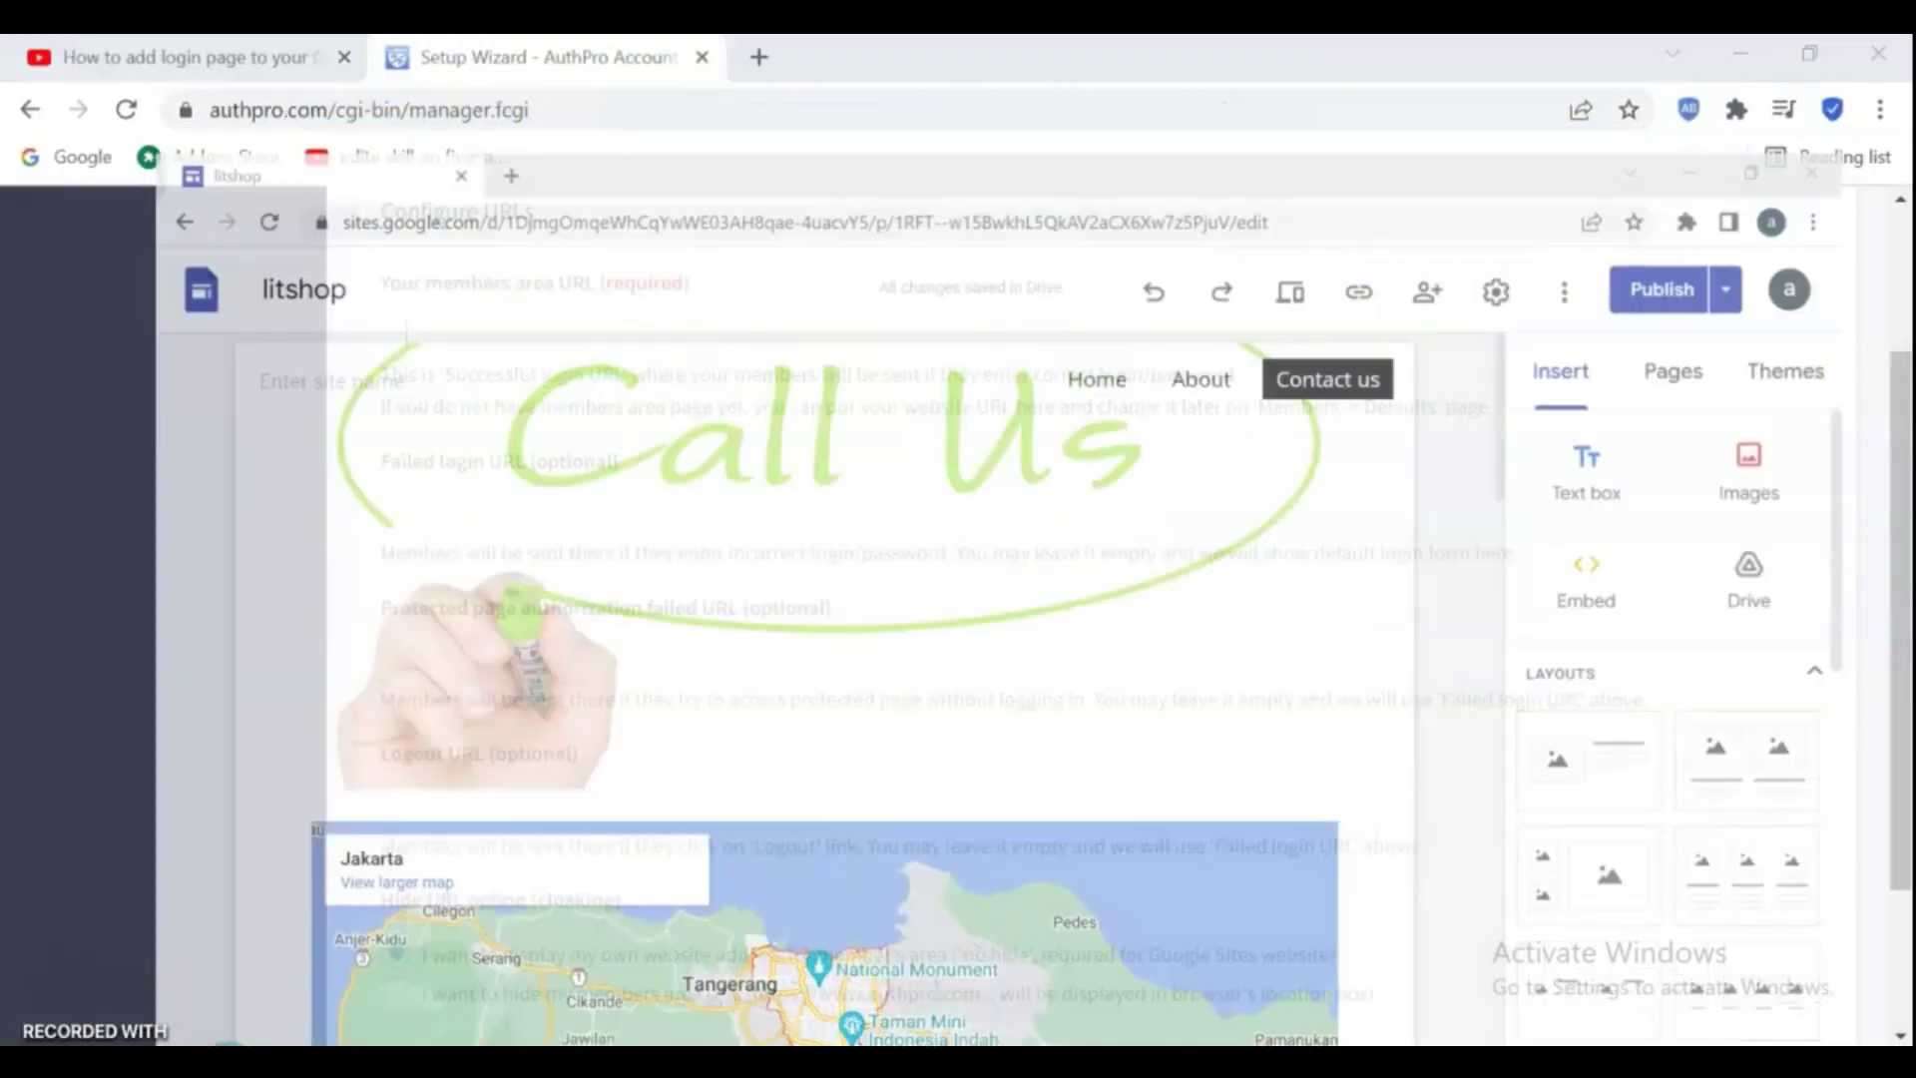
pyautogui.click(595, 342)
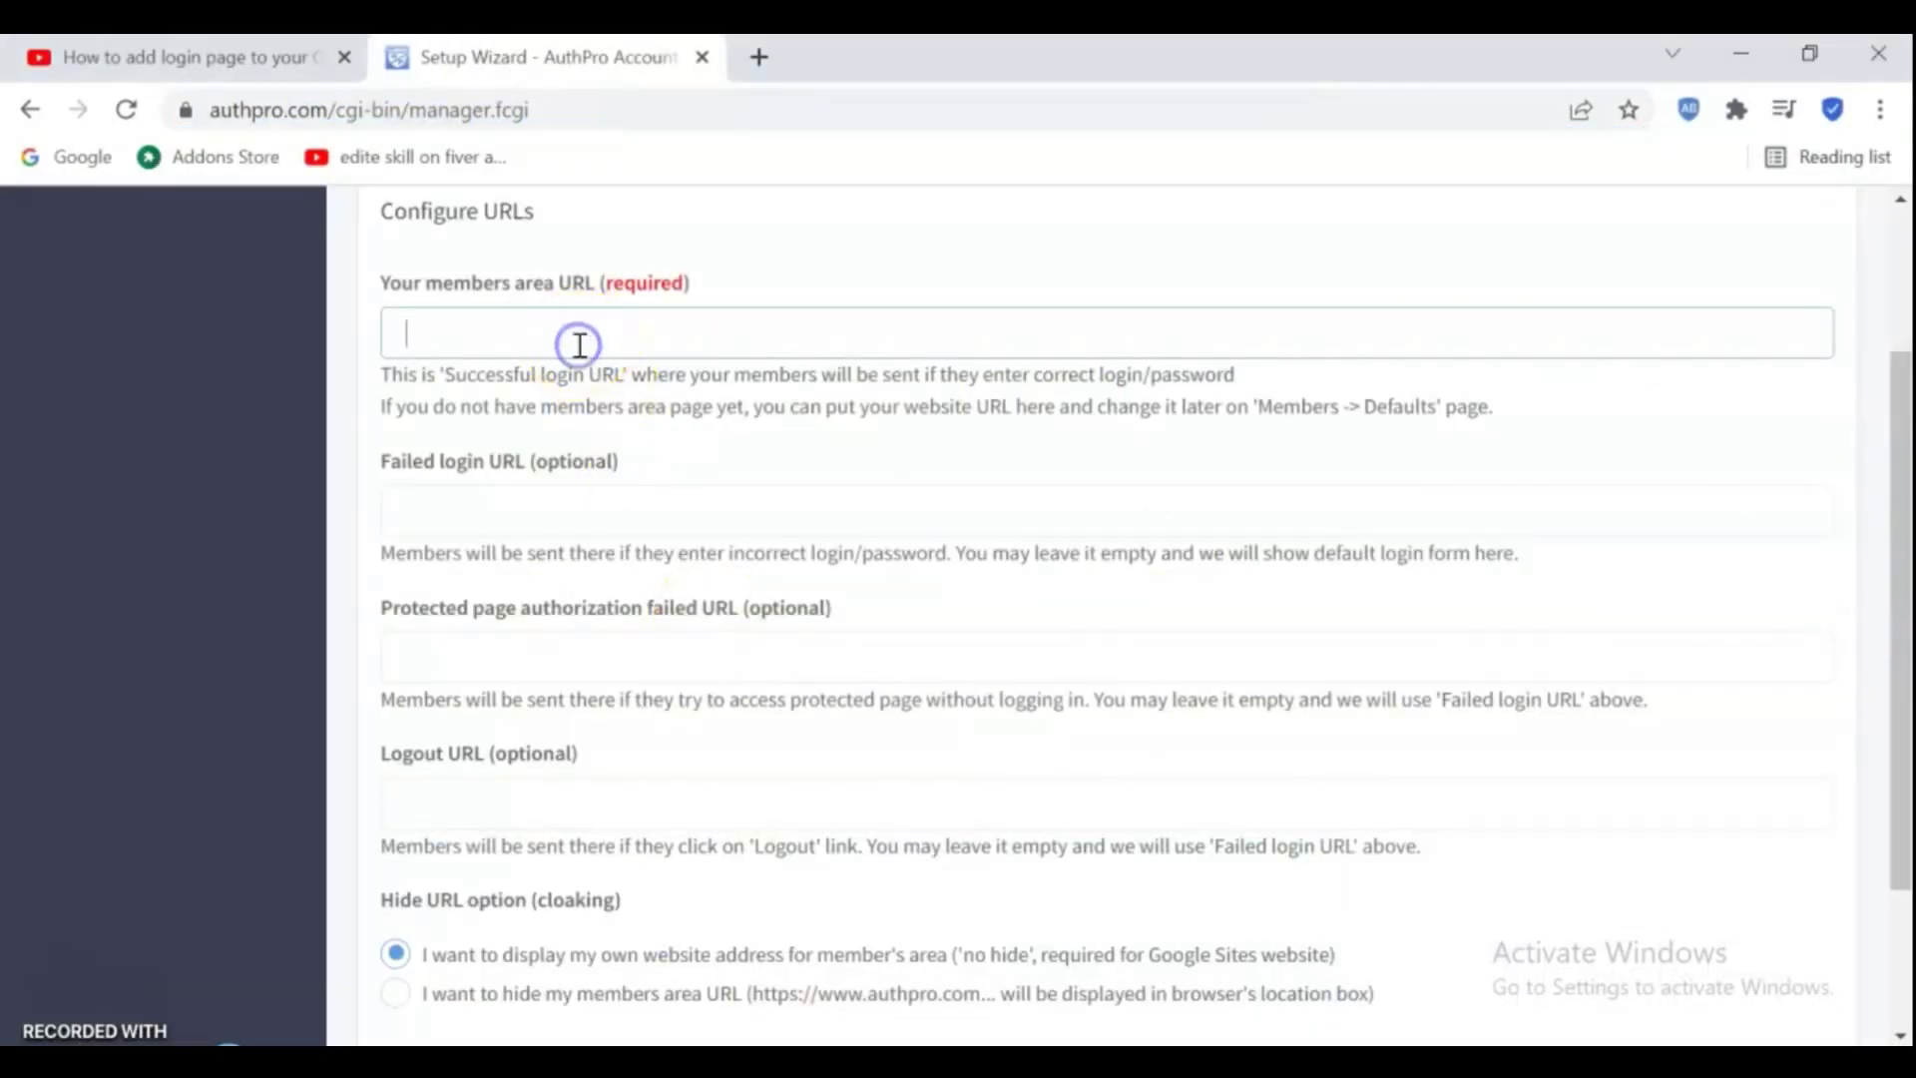
pyautogui.hotkey('ctrl', 'v')
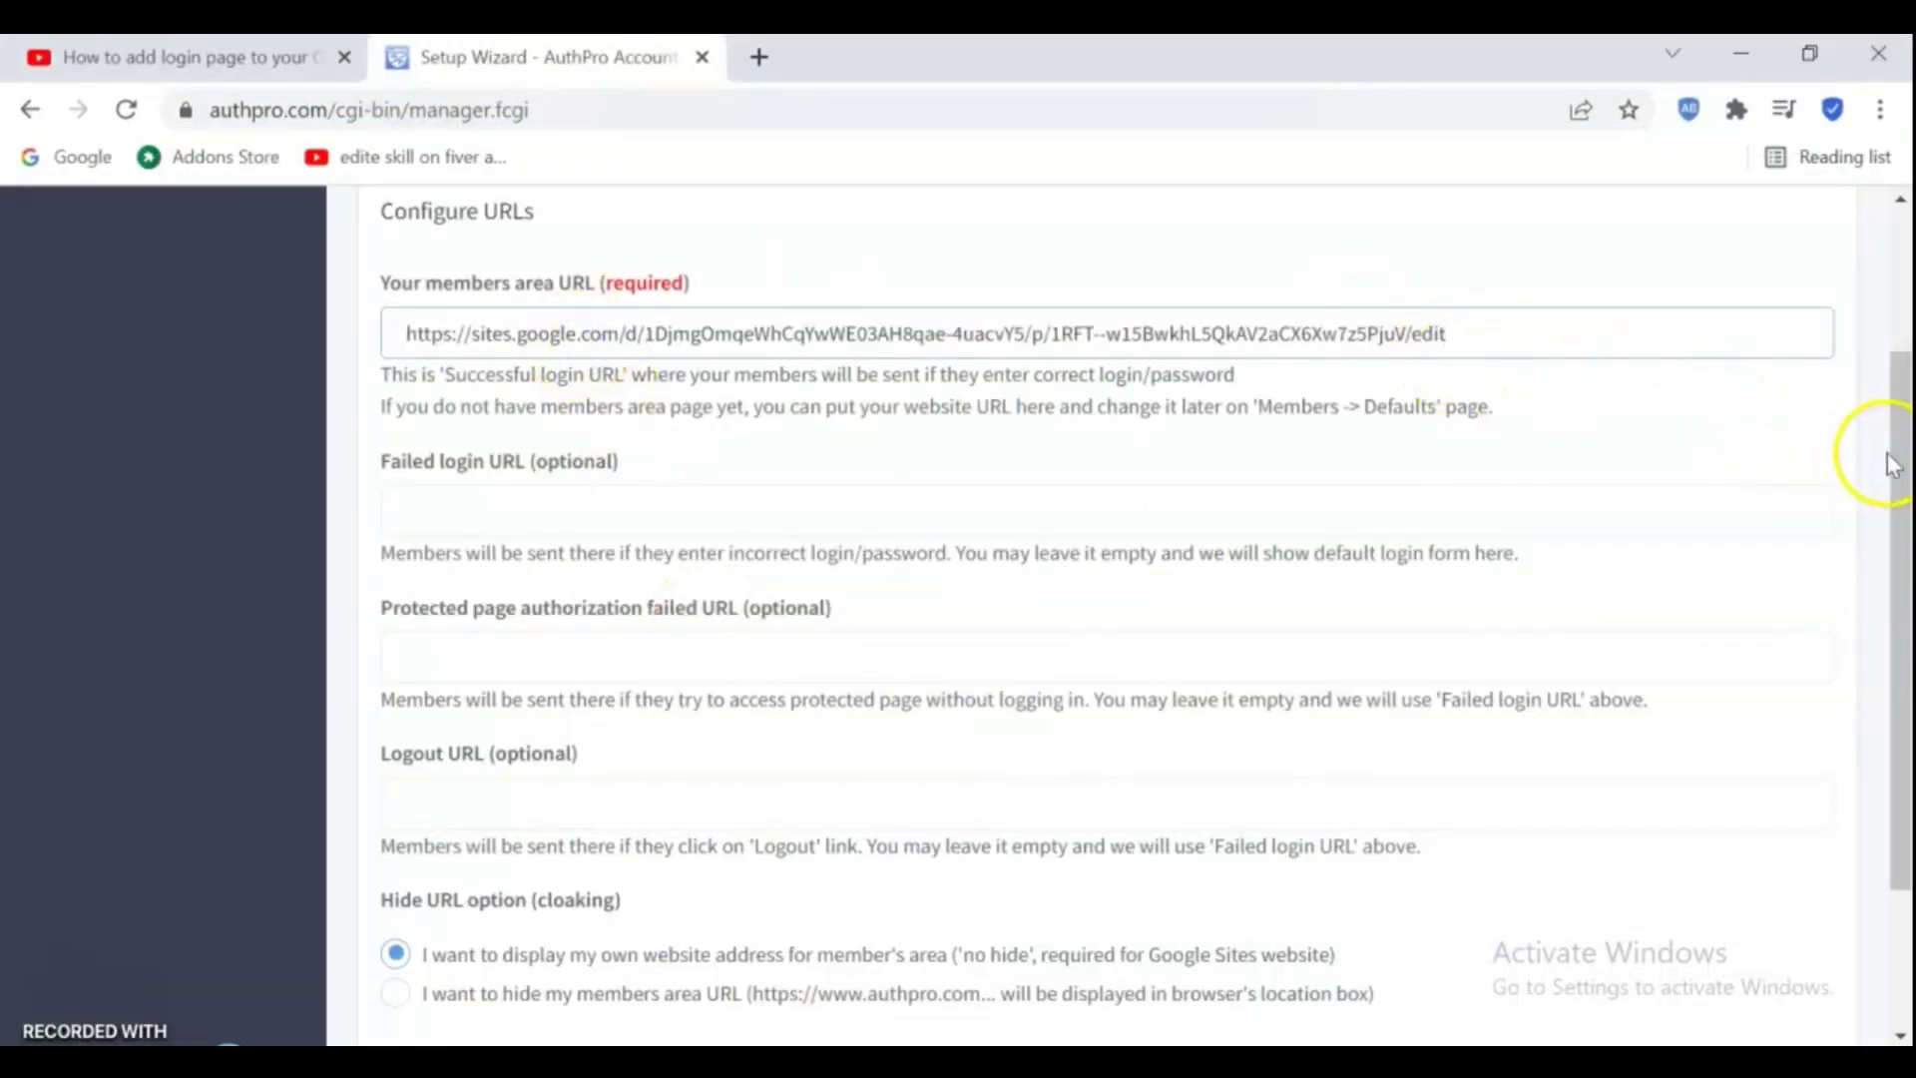
# - Keep the option to display the own website address for the member's area and continue to adding members
pyautogui.moveTo(1894, 461); pyautogui.dragTo(1906, 536)
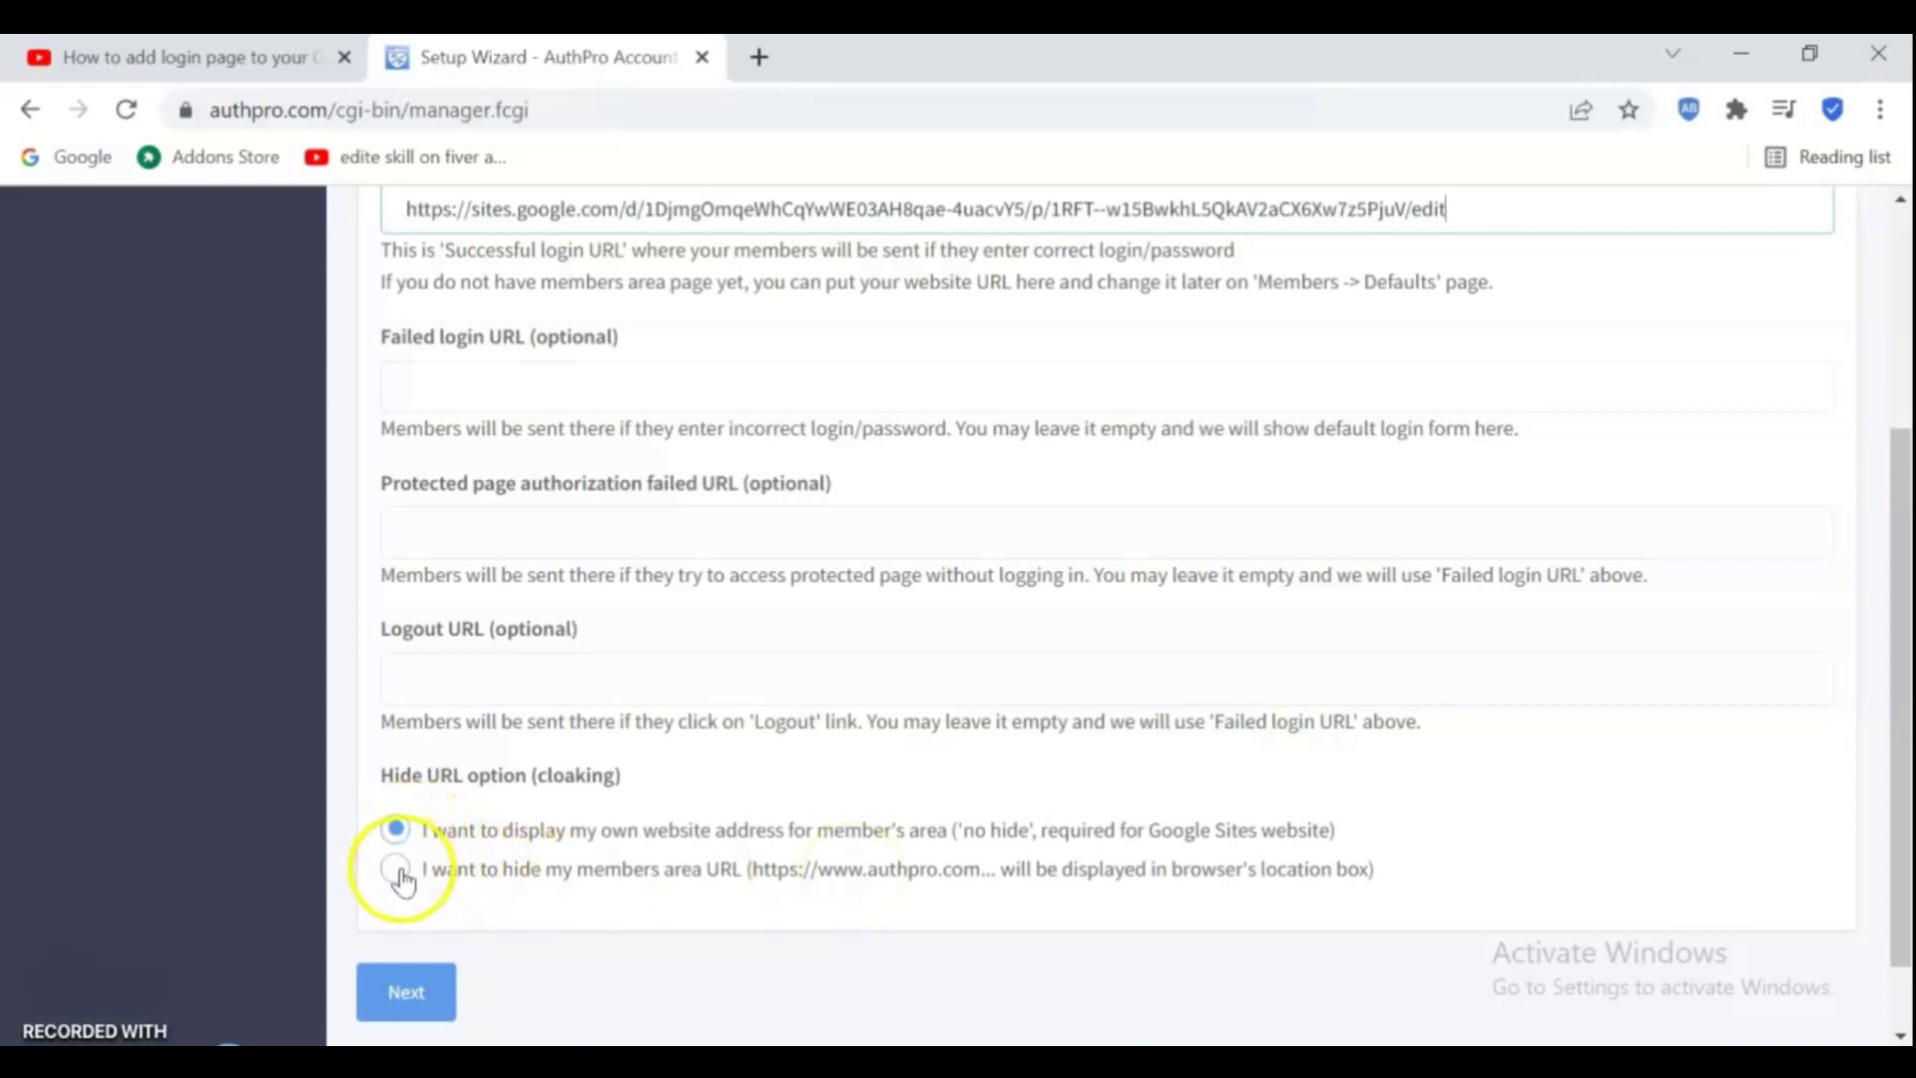
pyautogui.click(420, 1014)
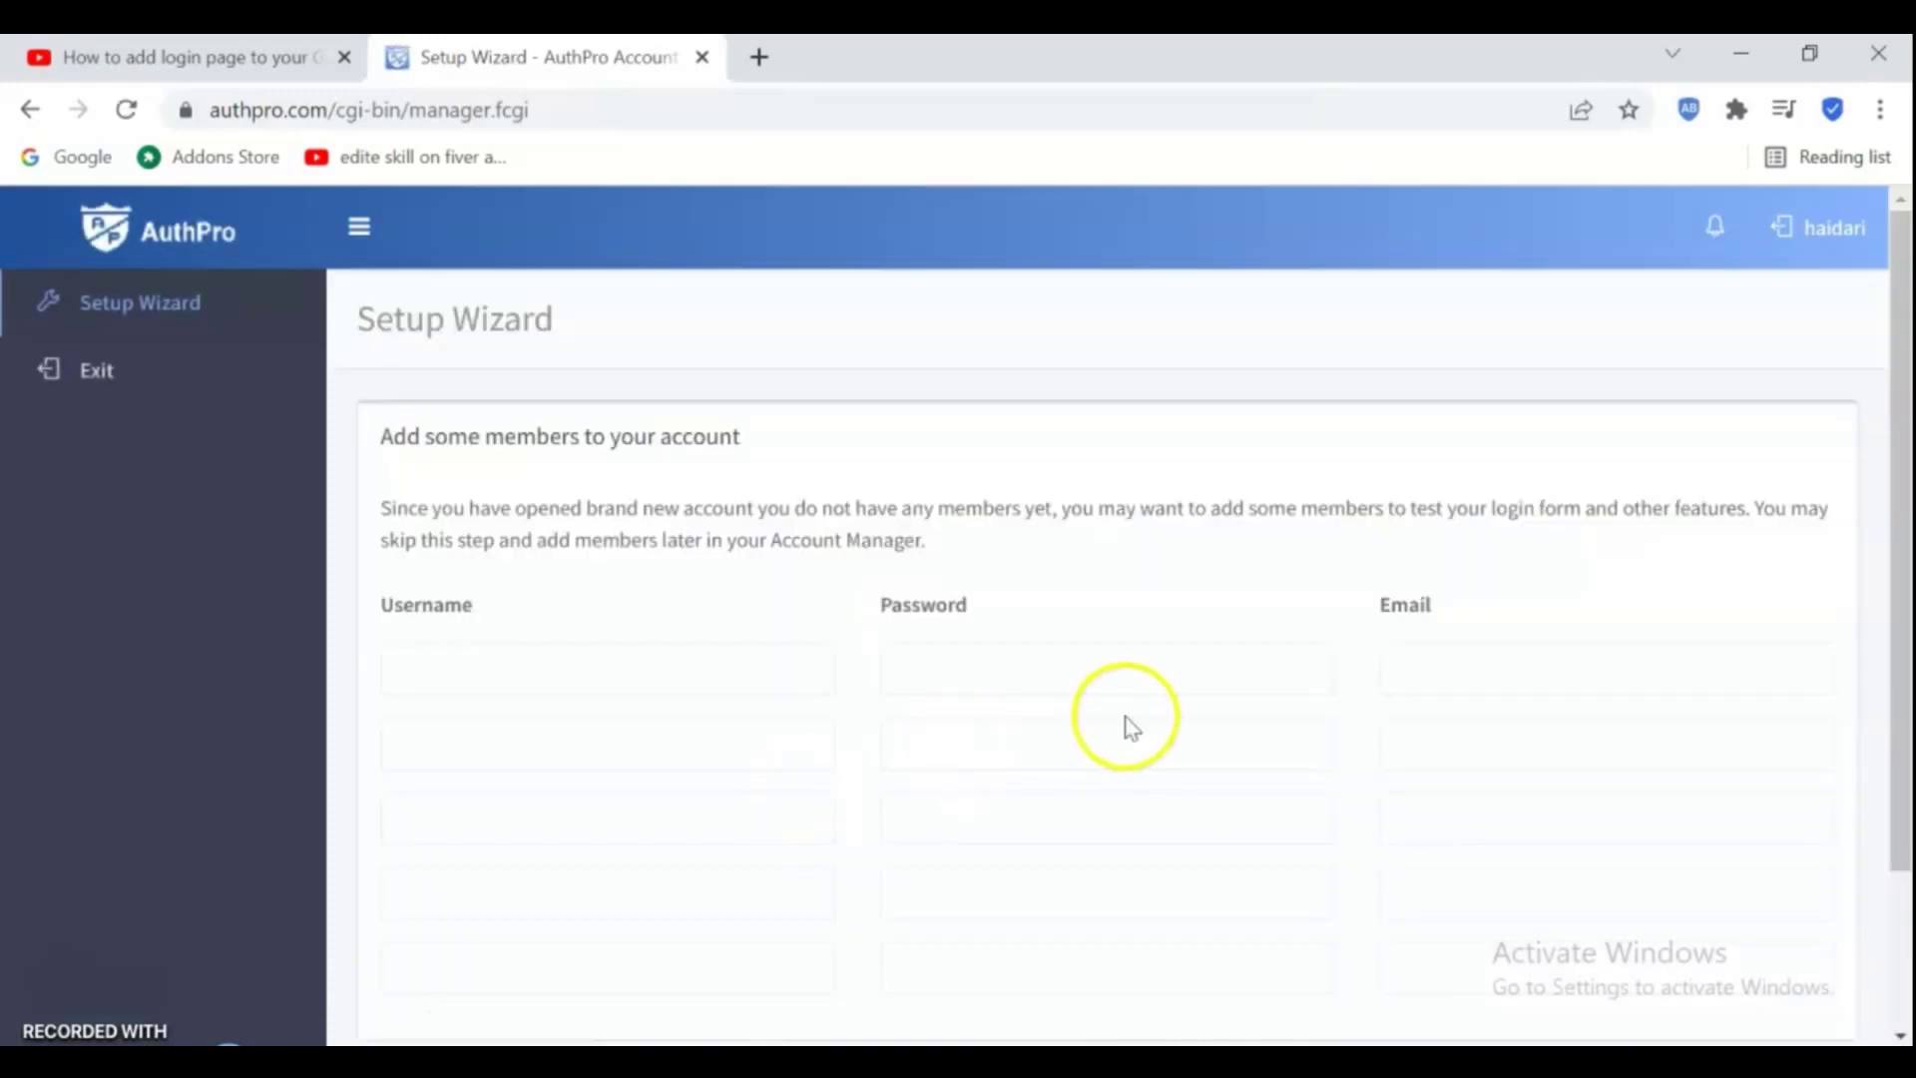
# - Skip adding members in the setup wizard, go through the final instructions and finish the wizard to reach the dashboard
pyautogui.click(1906, 415)
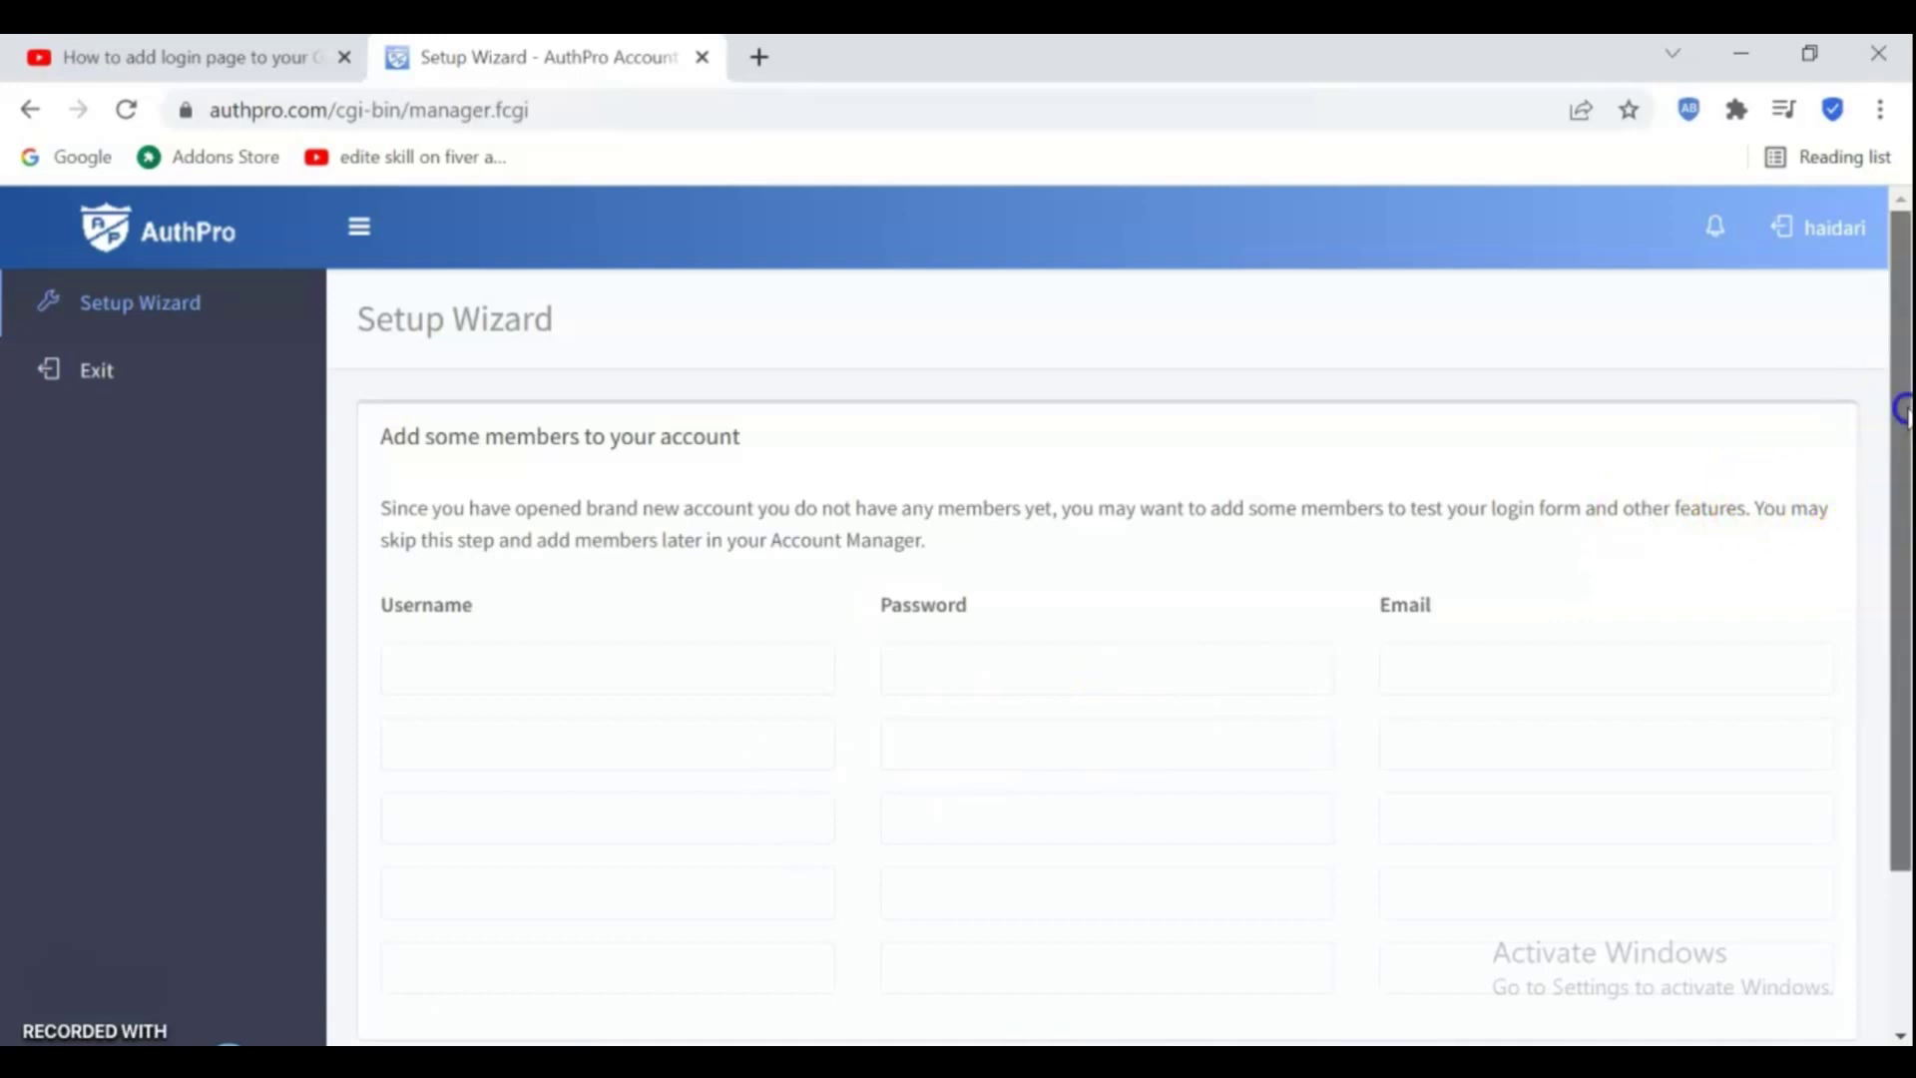
pyautogui.moveTo(1905, 415); pyautogui.dragTo(1903, 612)
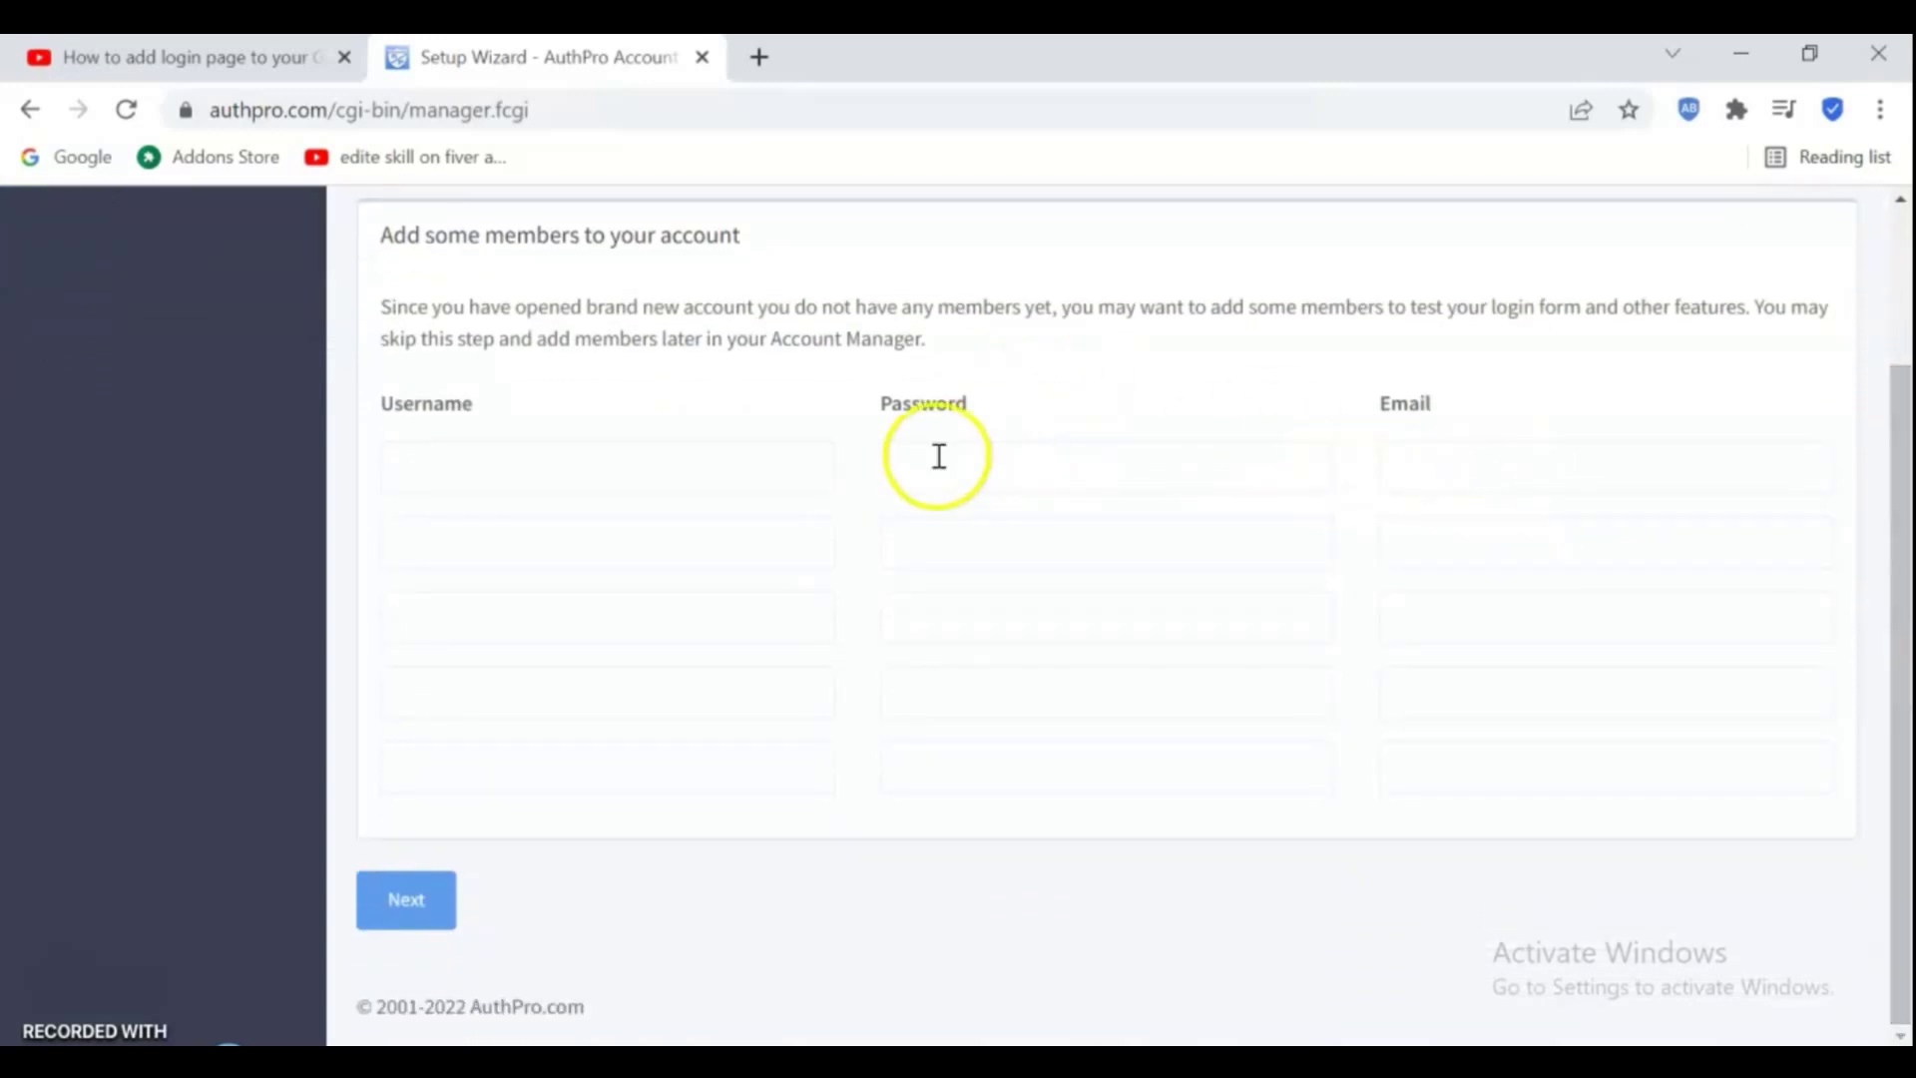
pyautogui.click(405, 903)
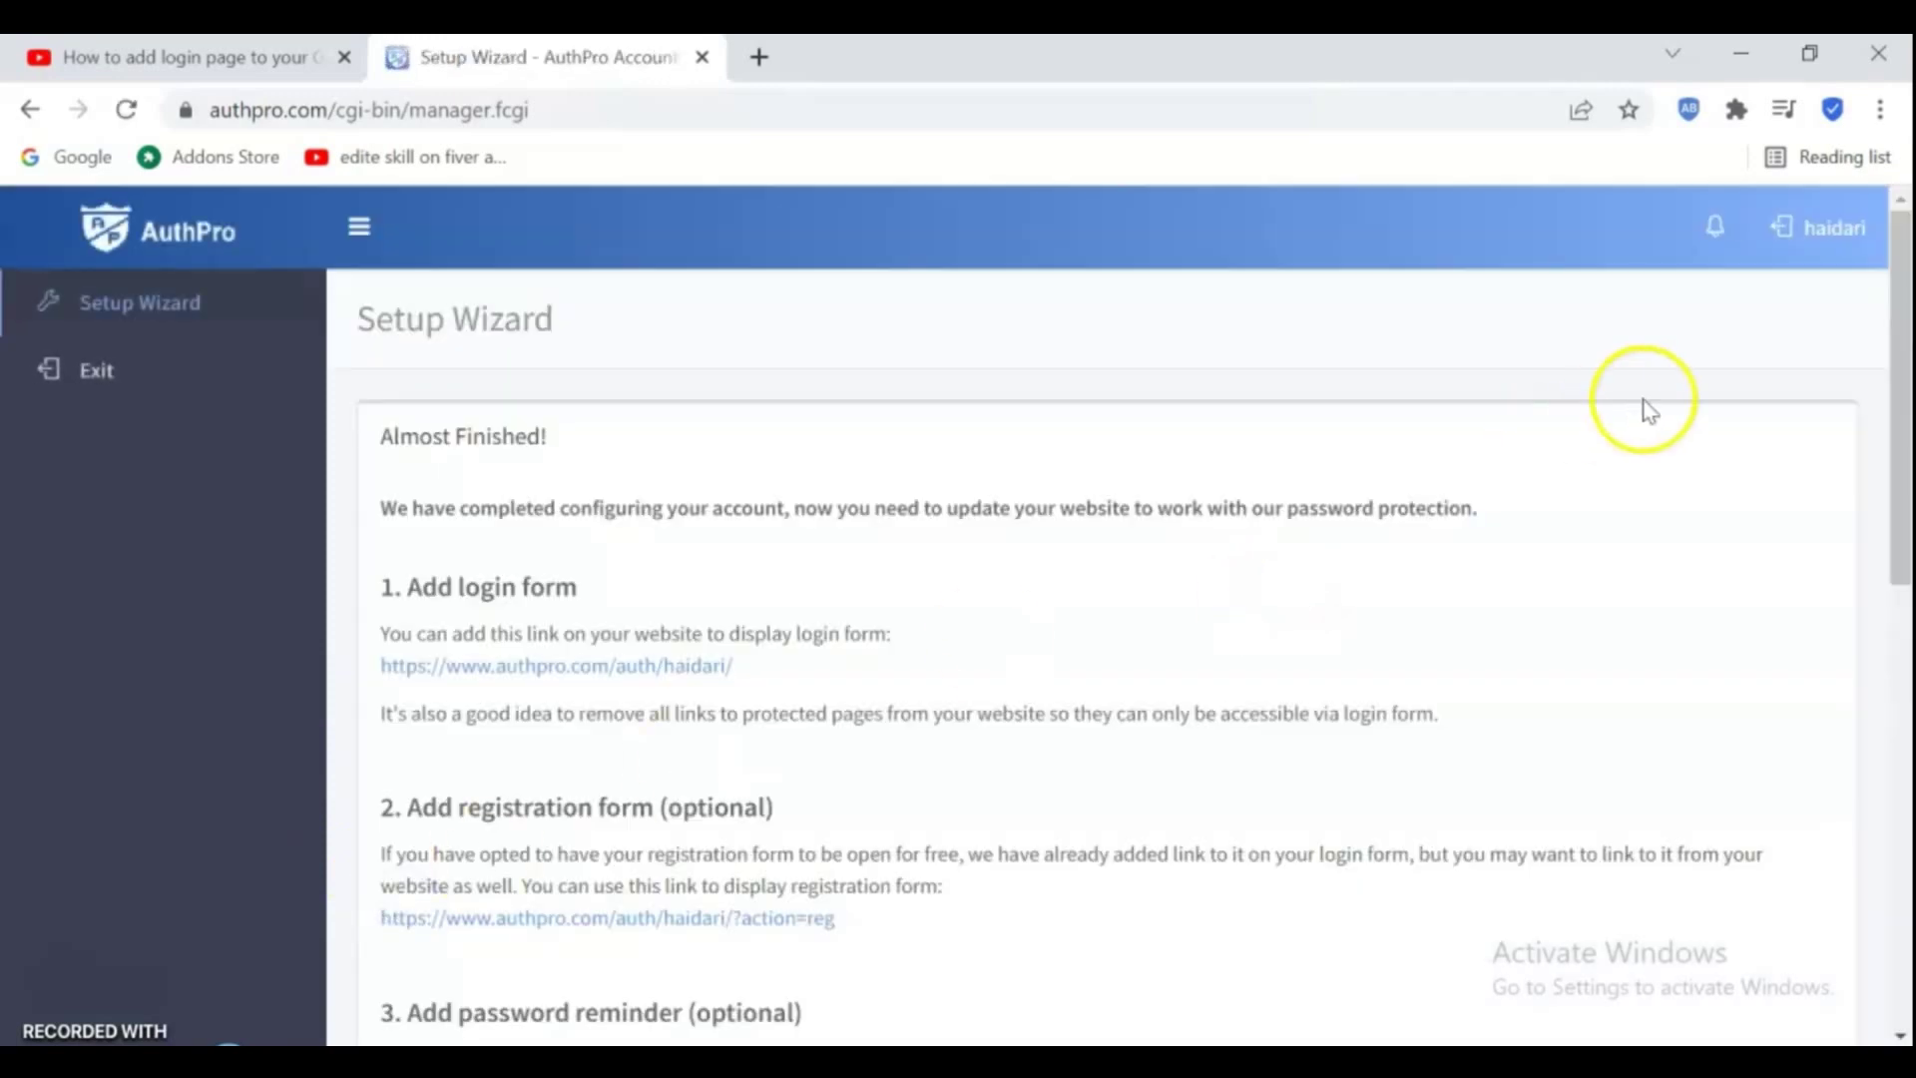
pyautogui.click(1902, 281)
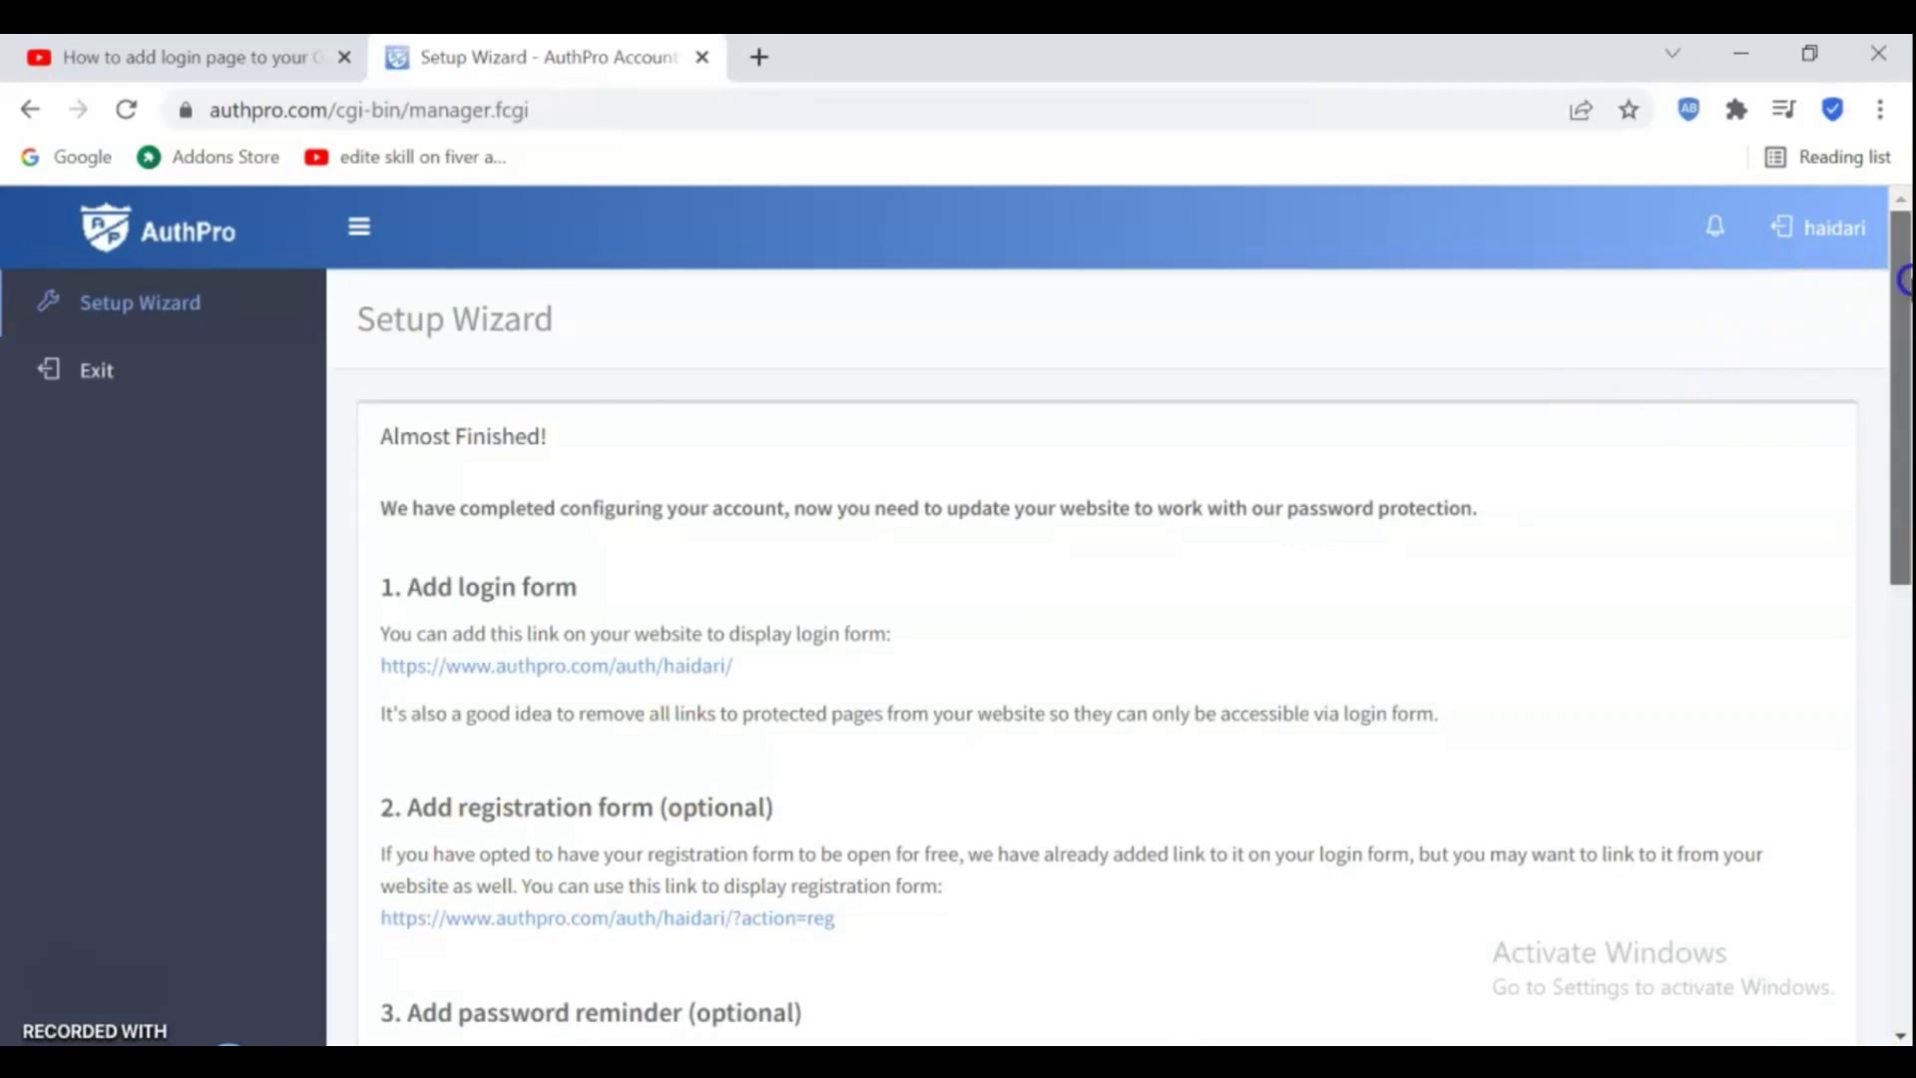
pyautogui.moveTo(1902, 281); pyautogui.dragTo(1901, 790)
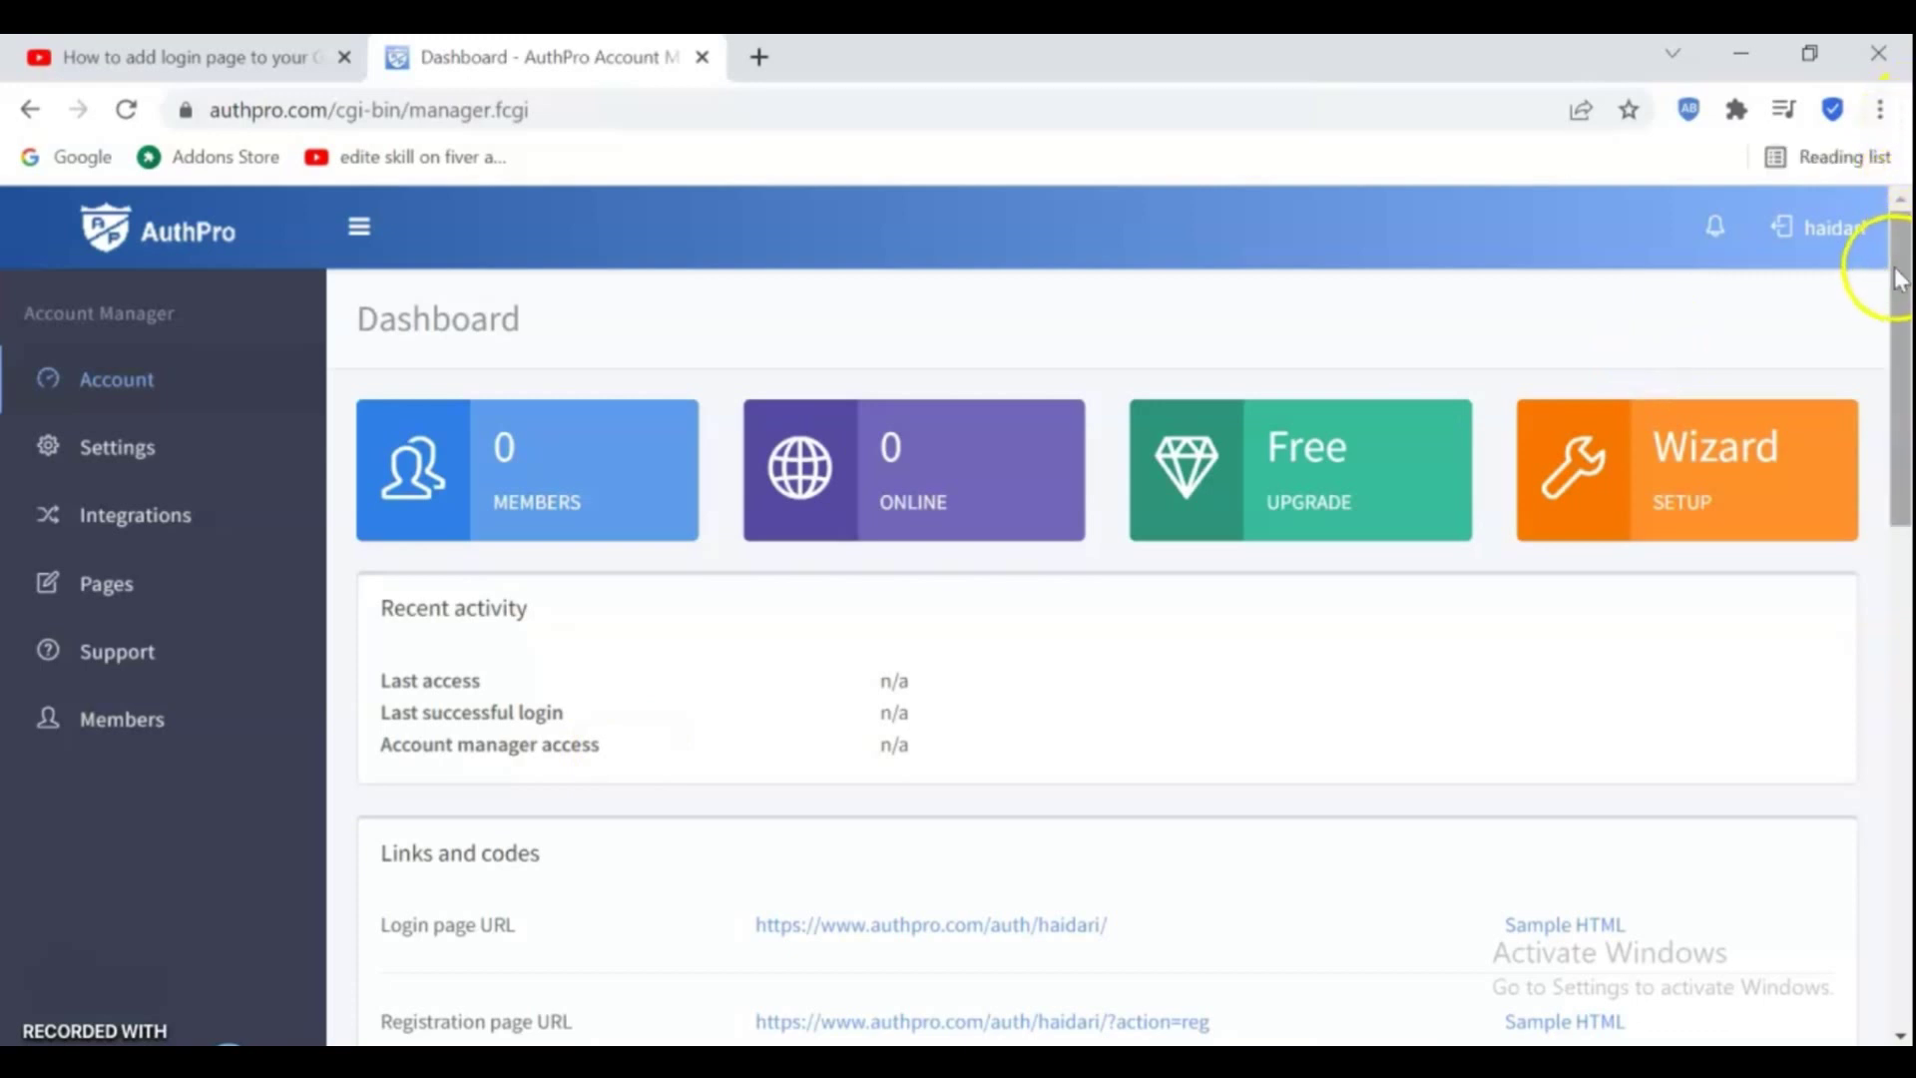
# - Copy the login page URL from the dashboard's Links and codes section
pyautogui.moveTo(1903, 271); pyautogui.dragTo(1872, 445)
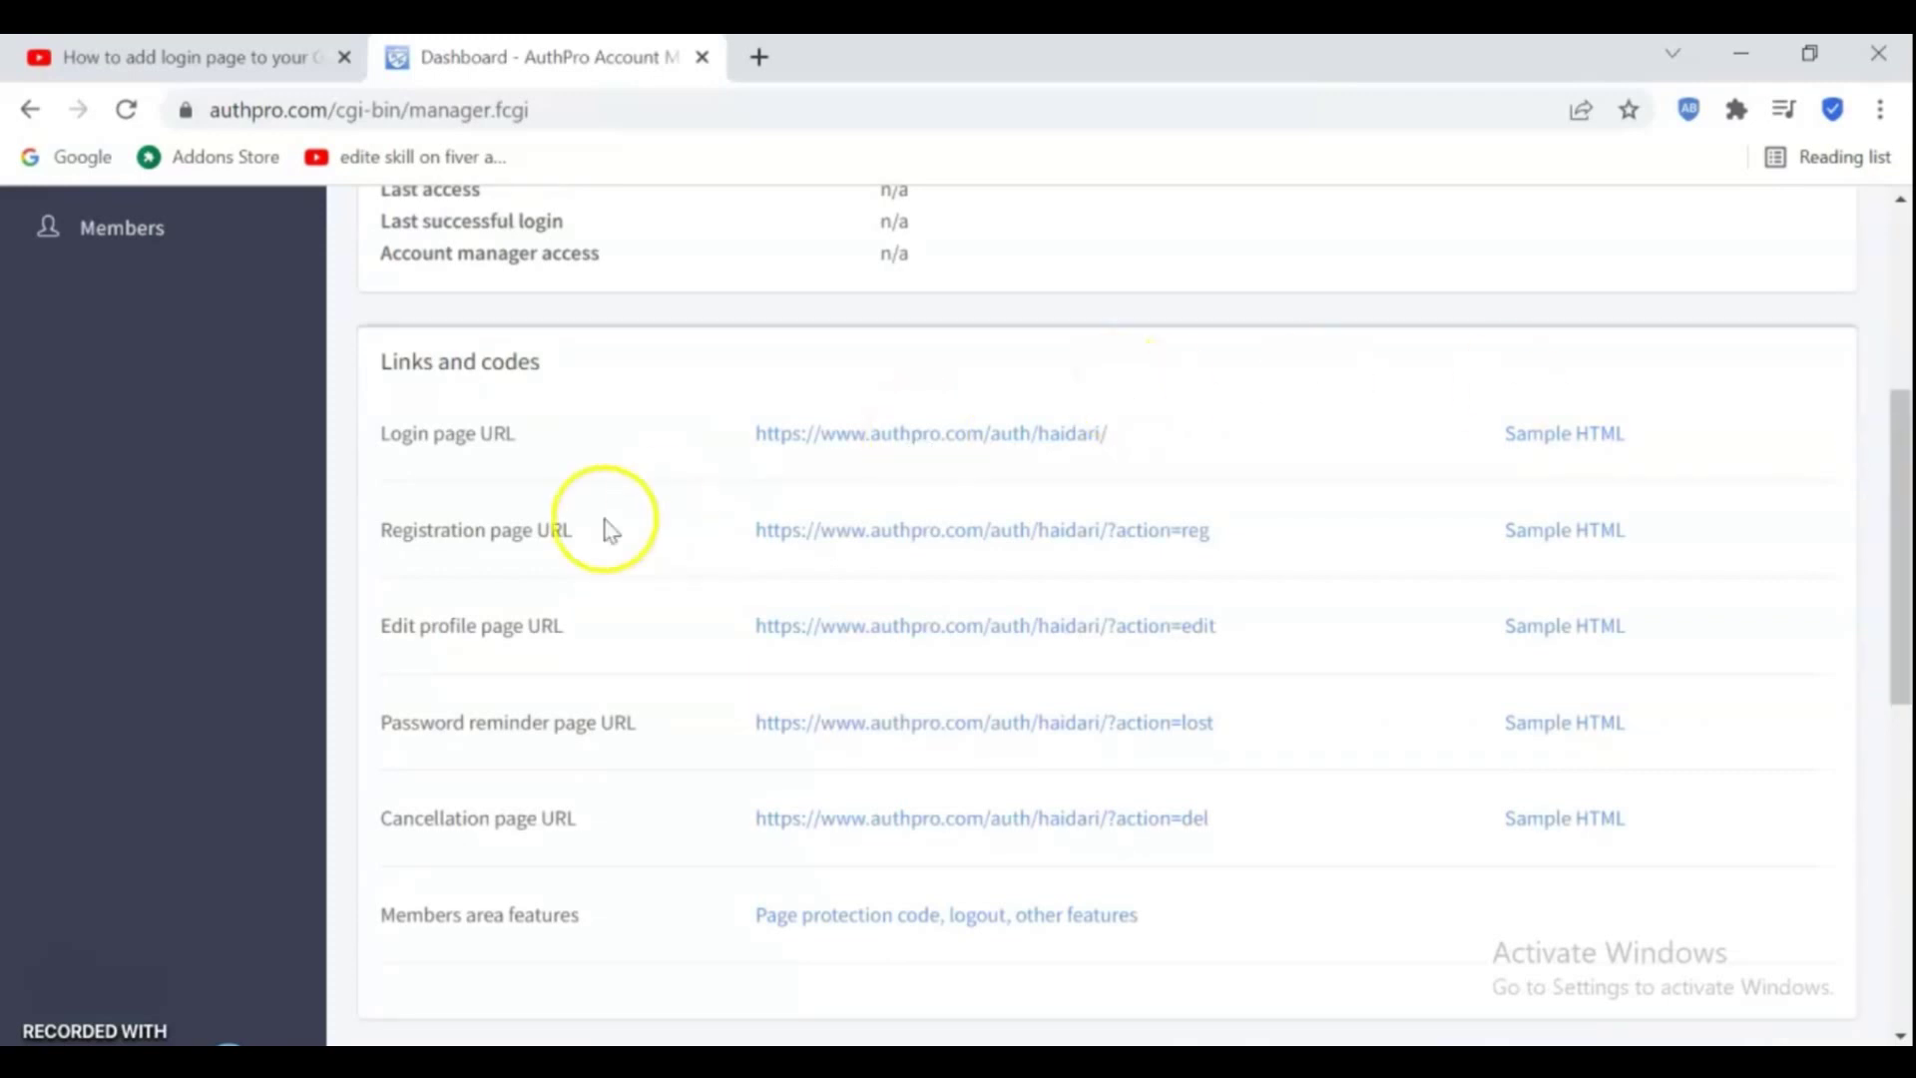
pyautogui.moveTo(1120, 433); pyautogui.dragTo(754, 431)
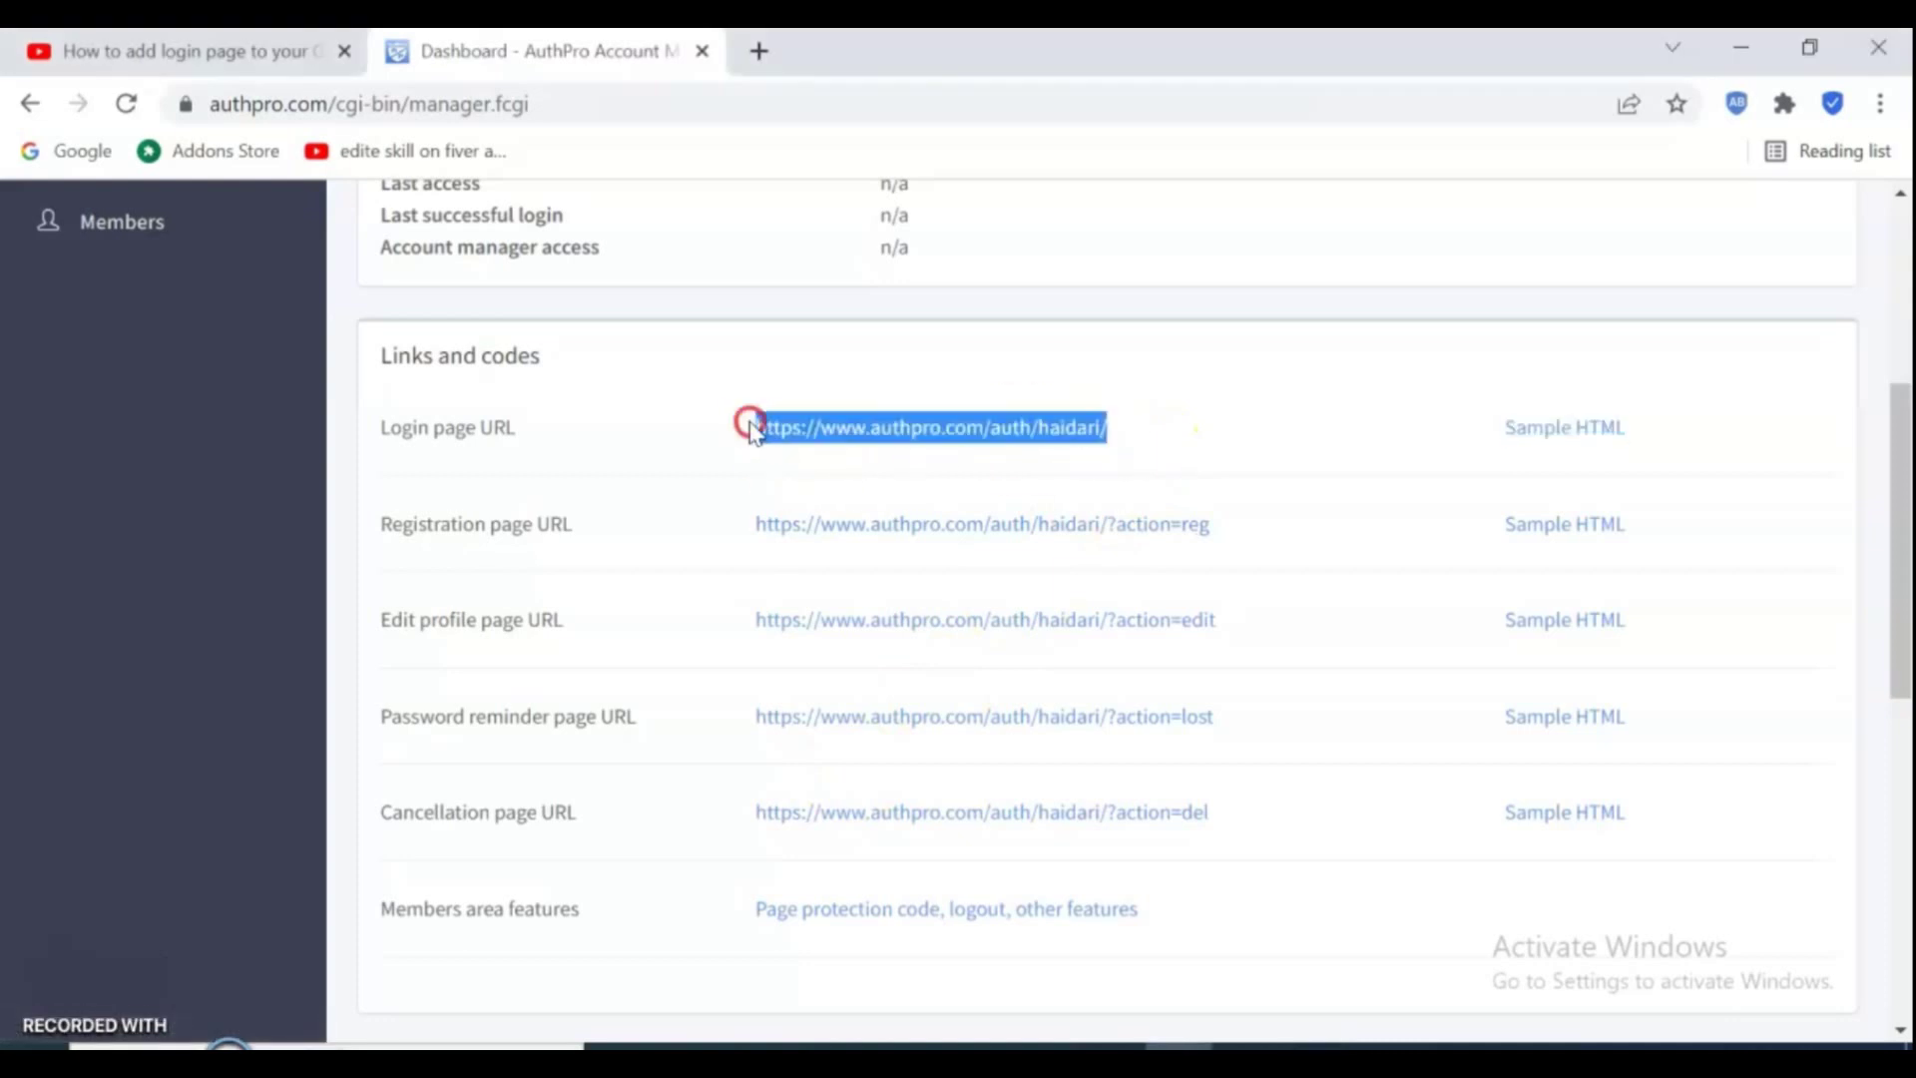
pyautogui.rightClick(750, 429)
pyautogui.click(808, 444)
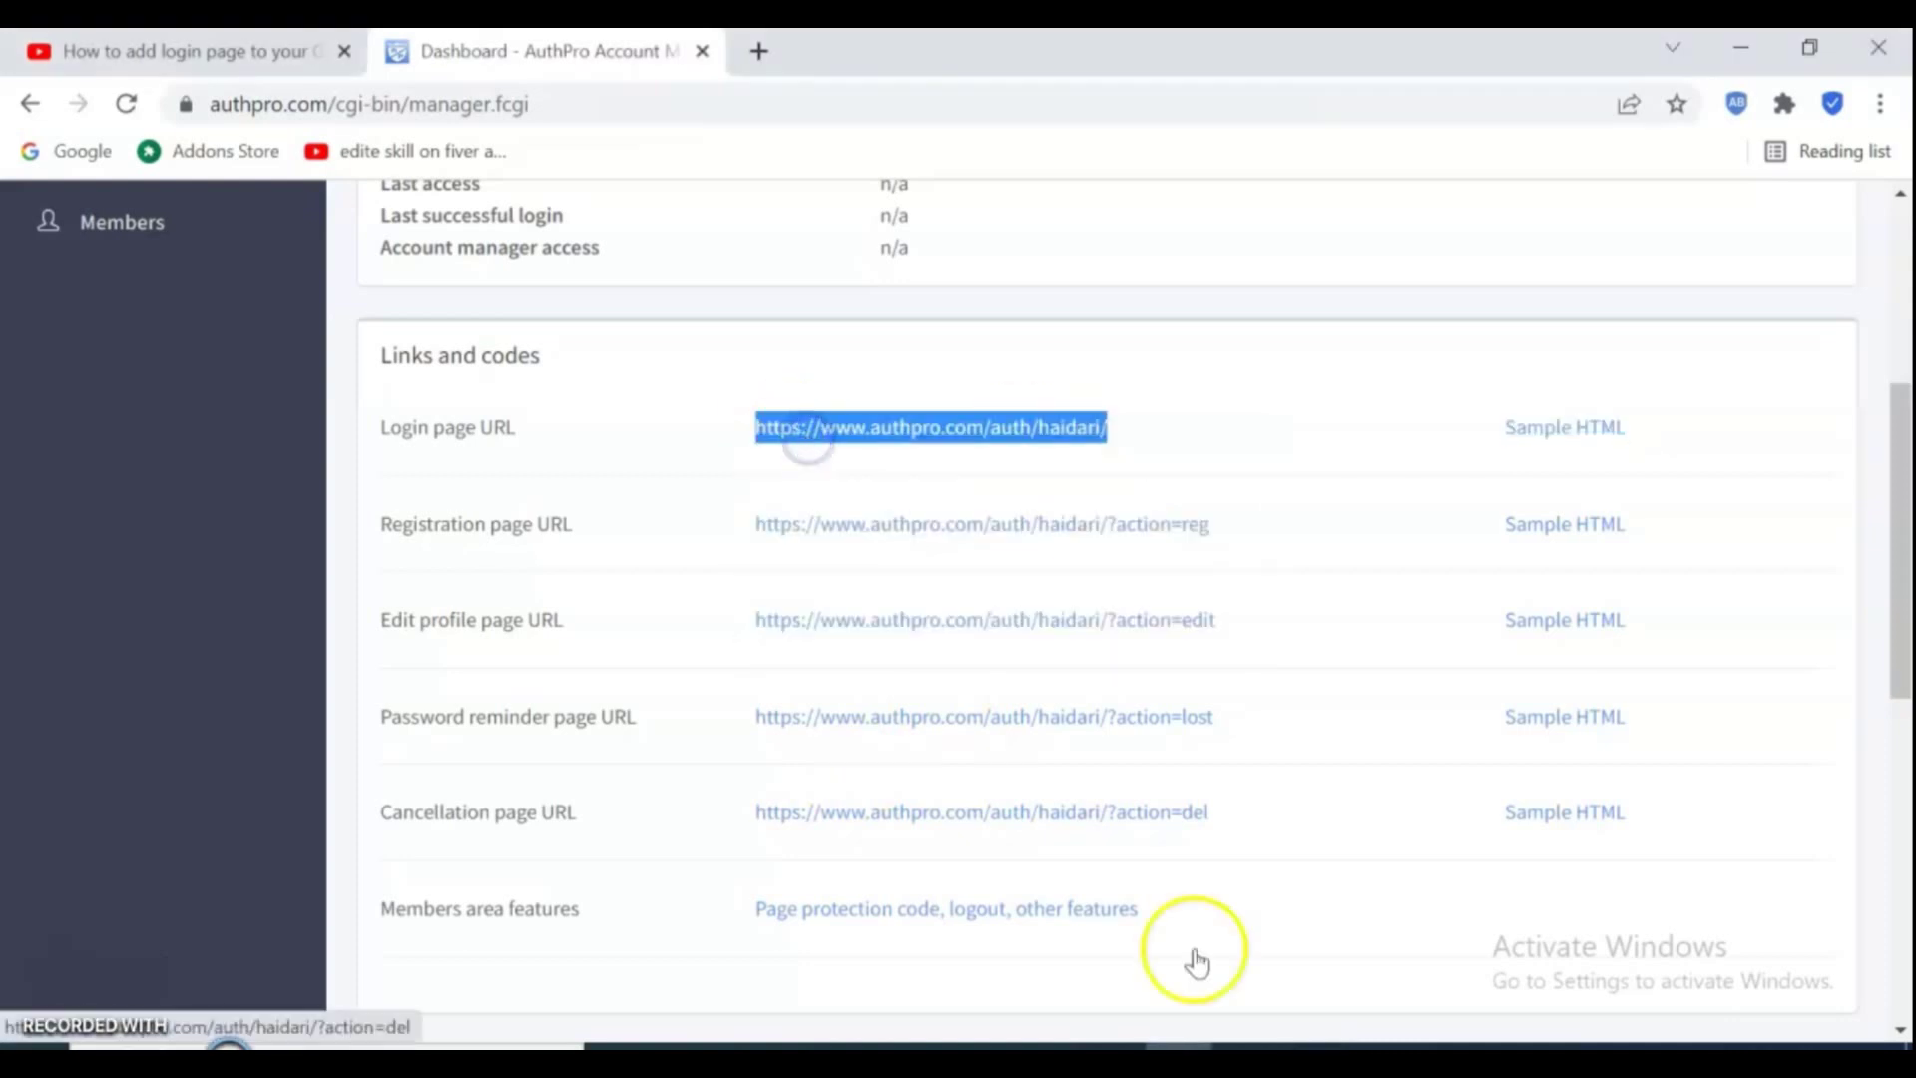
# - Switch to the litshop Google Sites editor and embed the copied login page by URL on the Home page
pyautogui.click(1245, 1047)
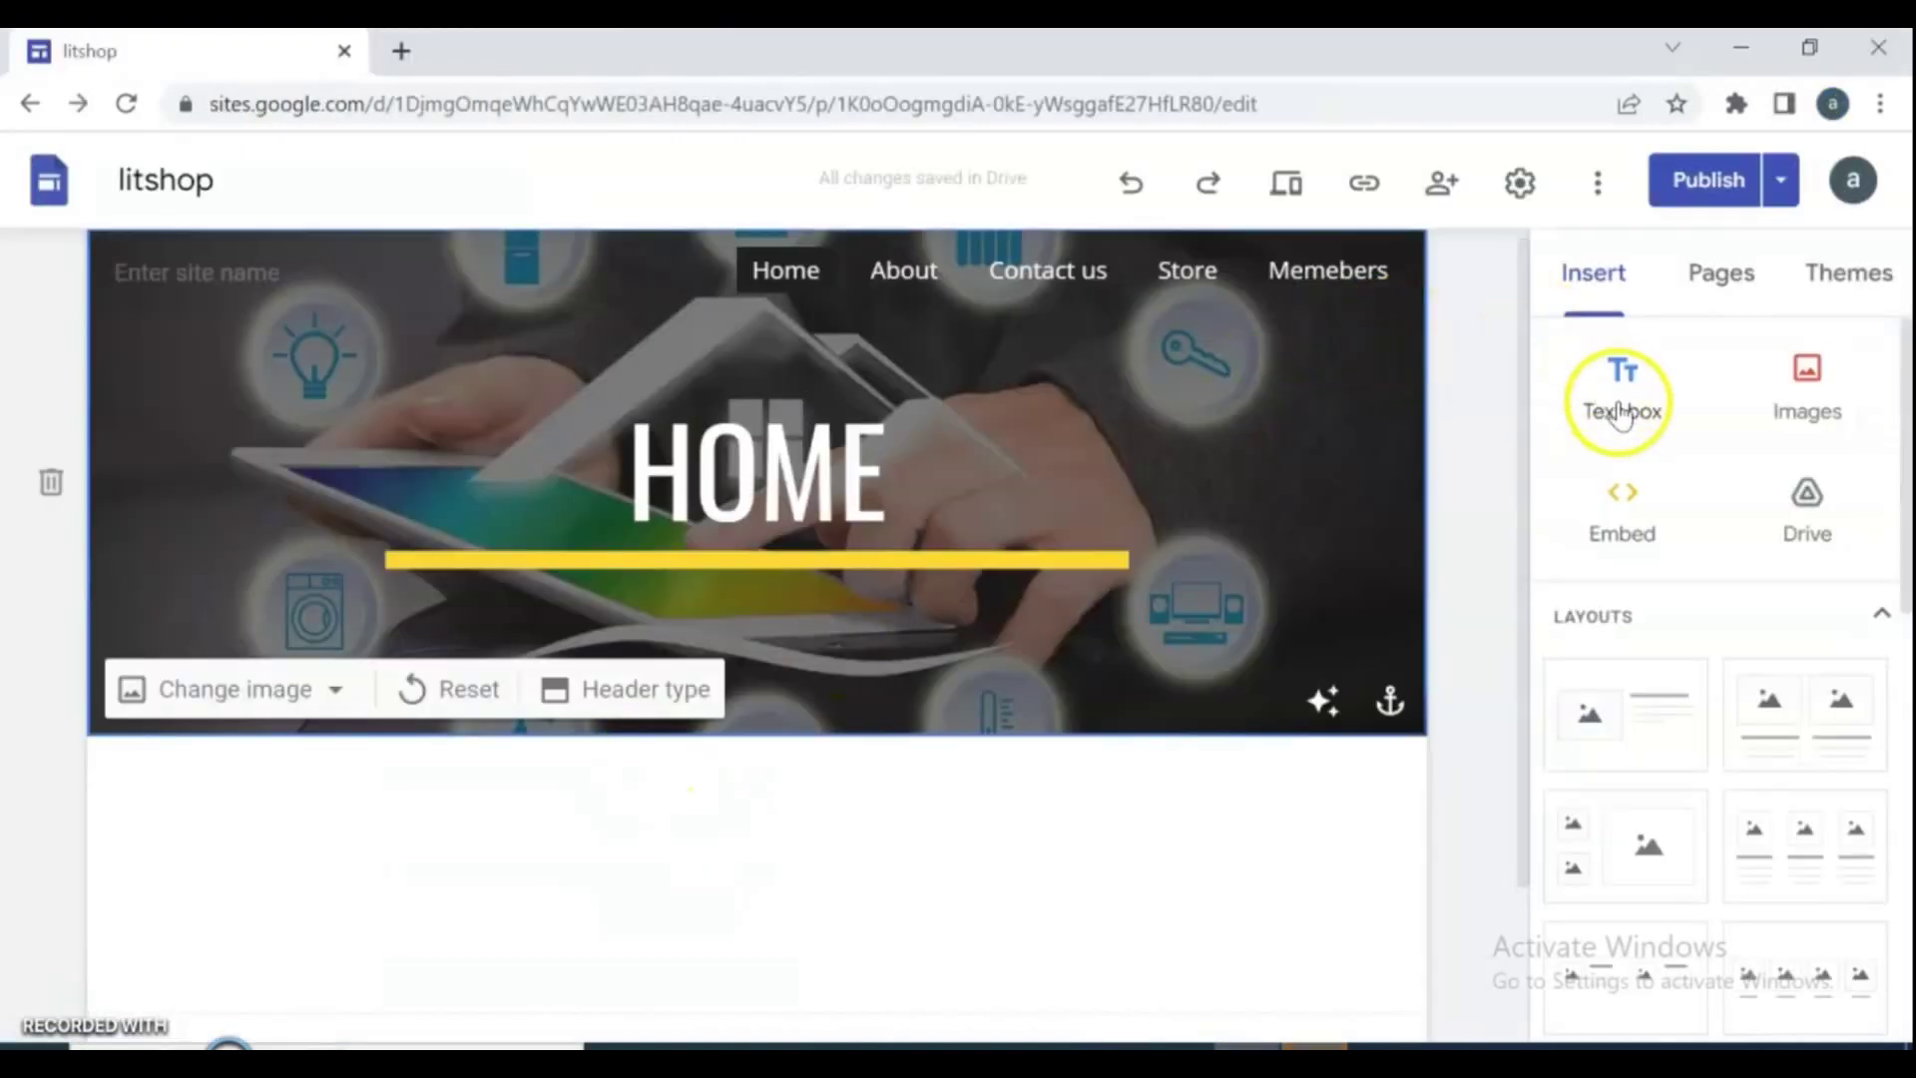
pyautogui.click(1633, 529)
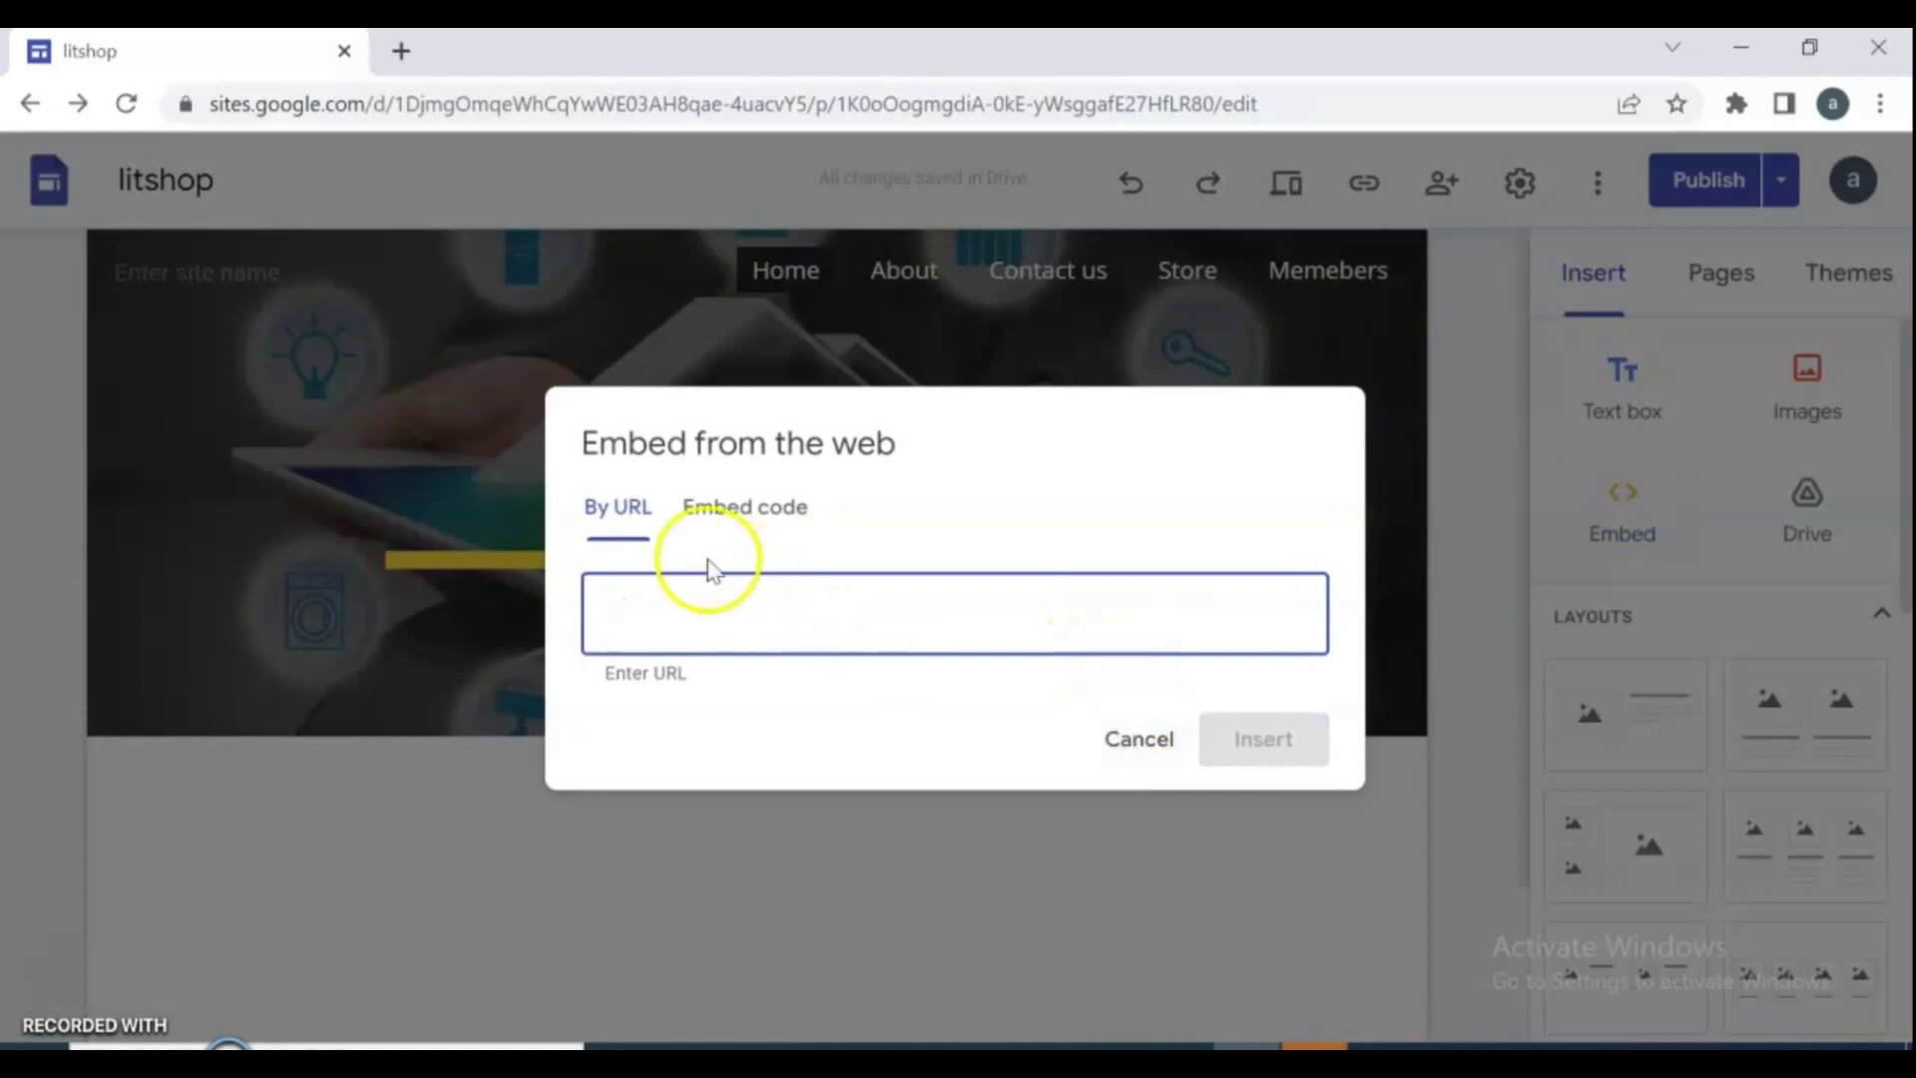
pyautogui.rightClick(1035, 601)
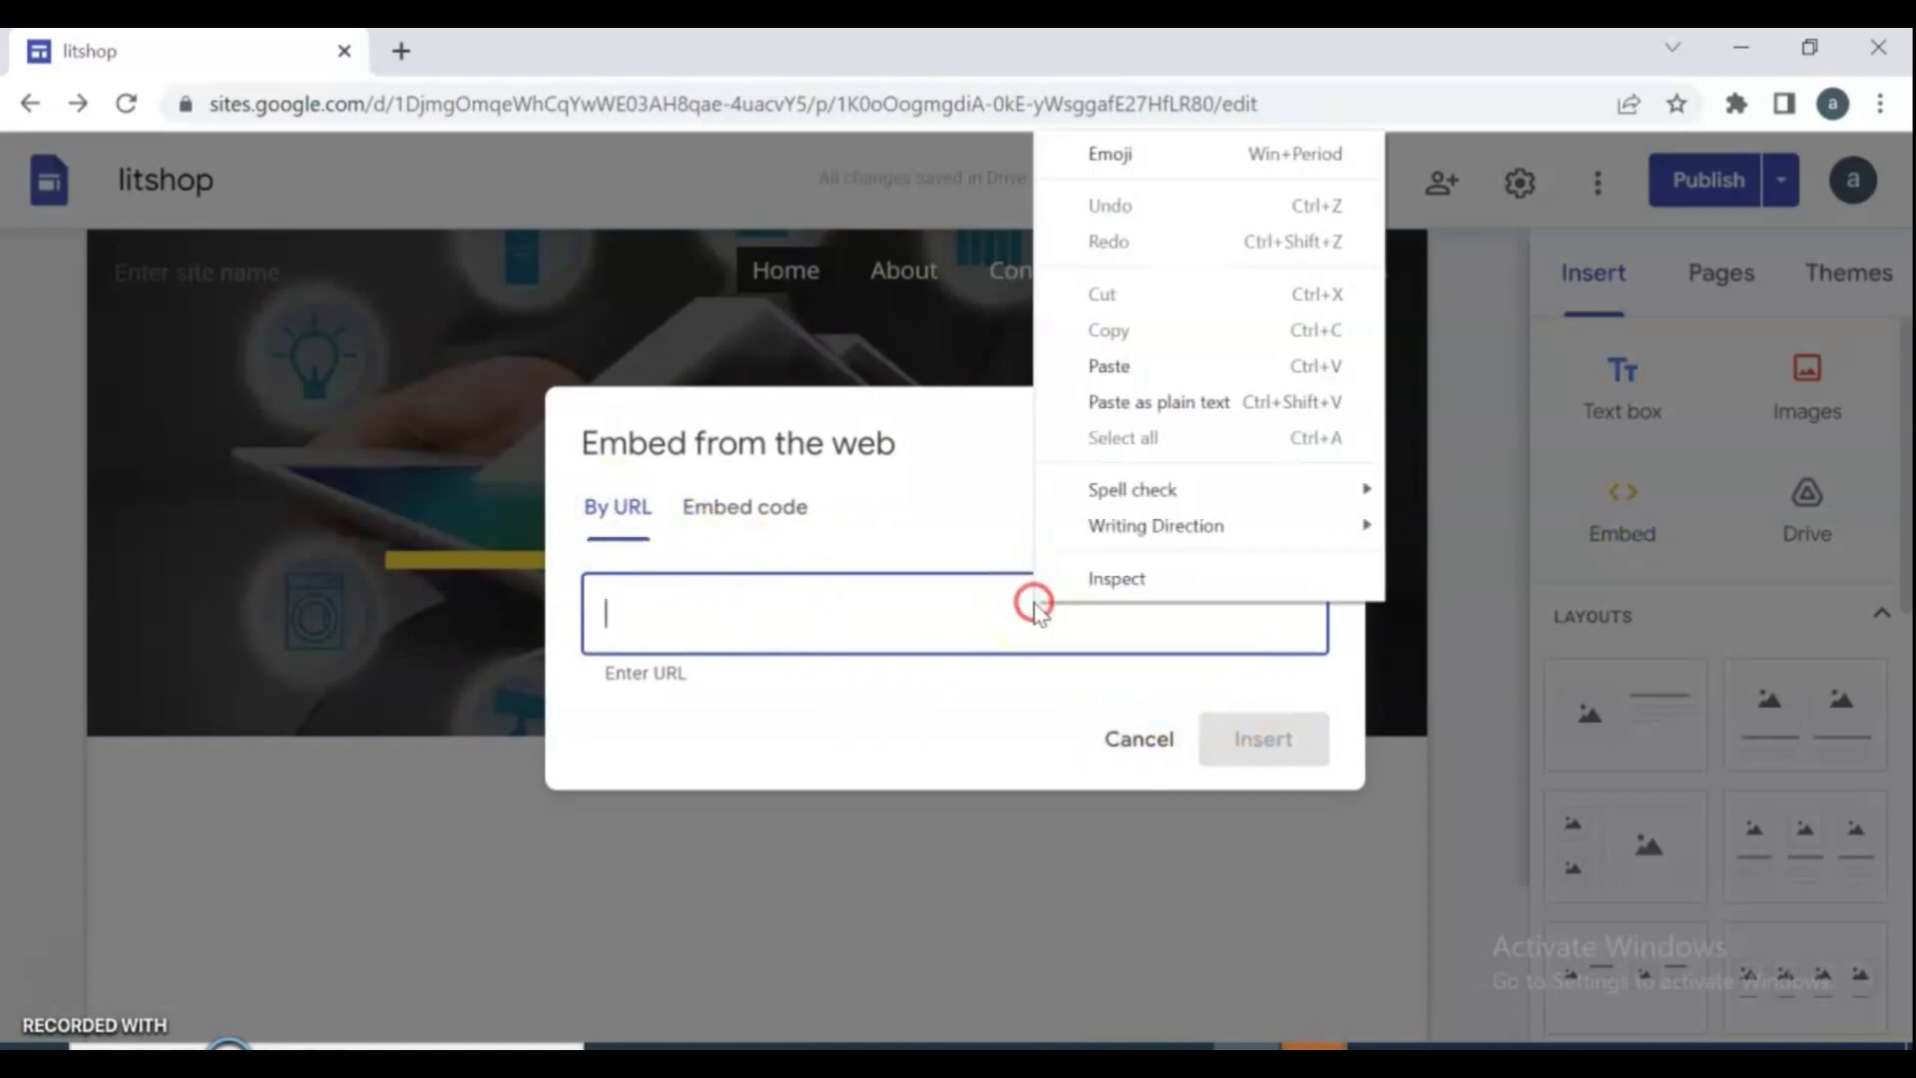
pyautogui.click(1116, 366)
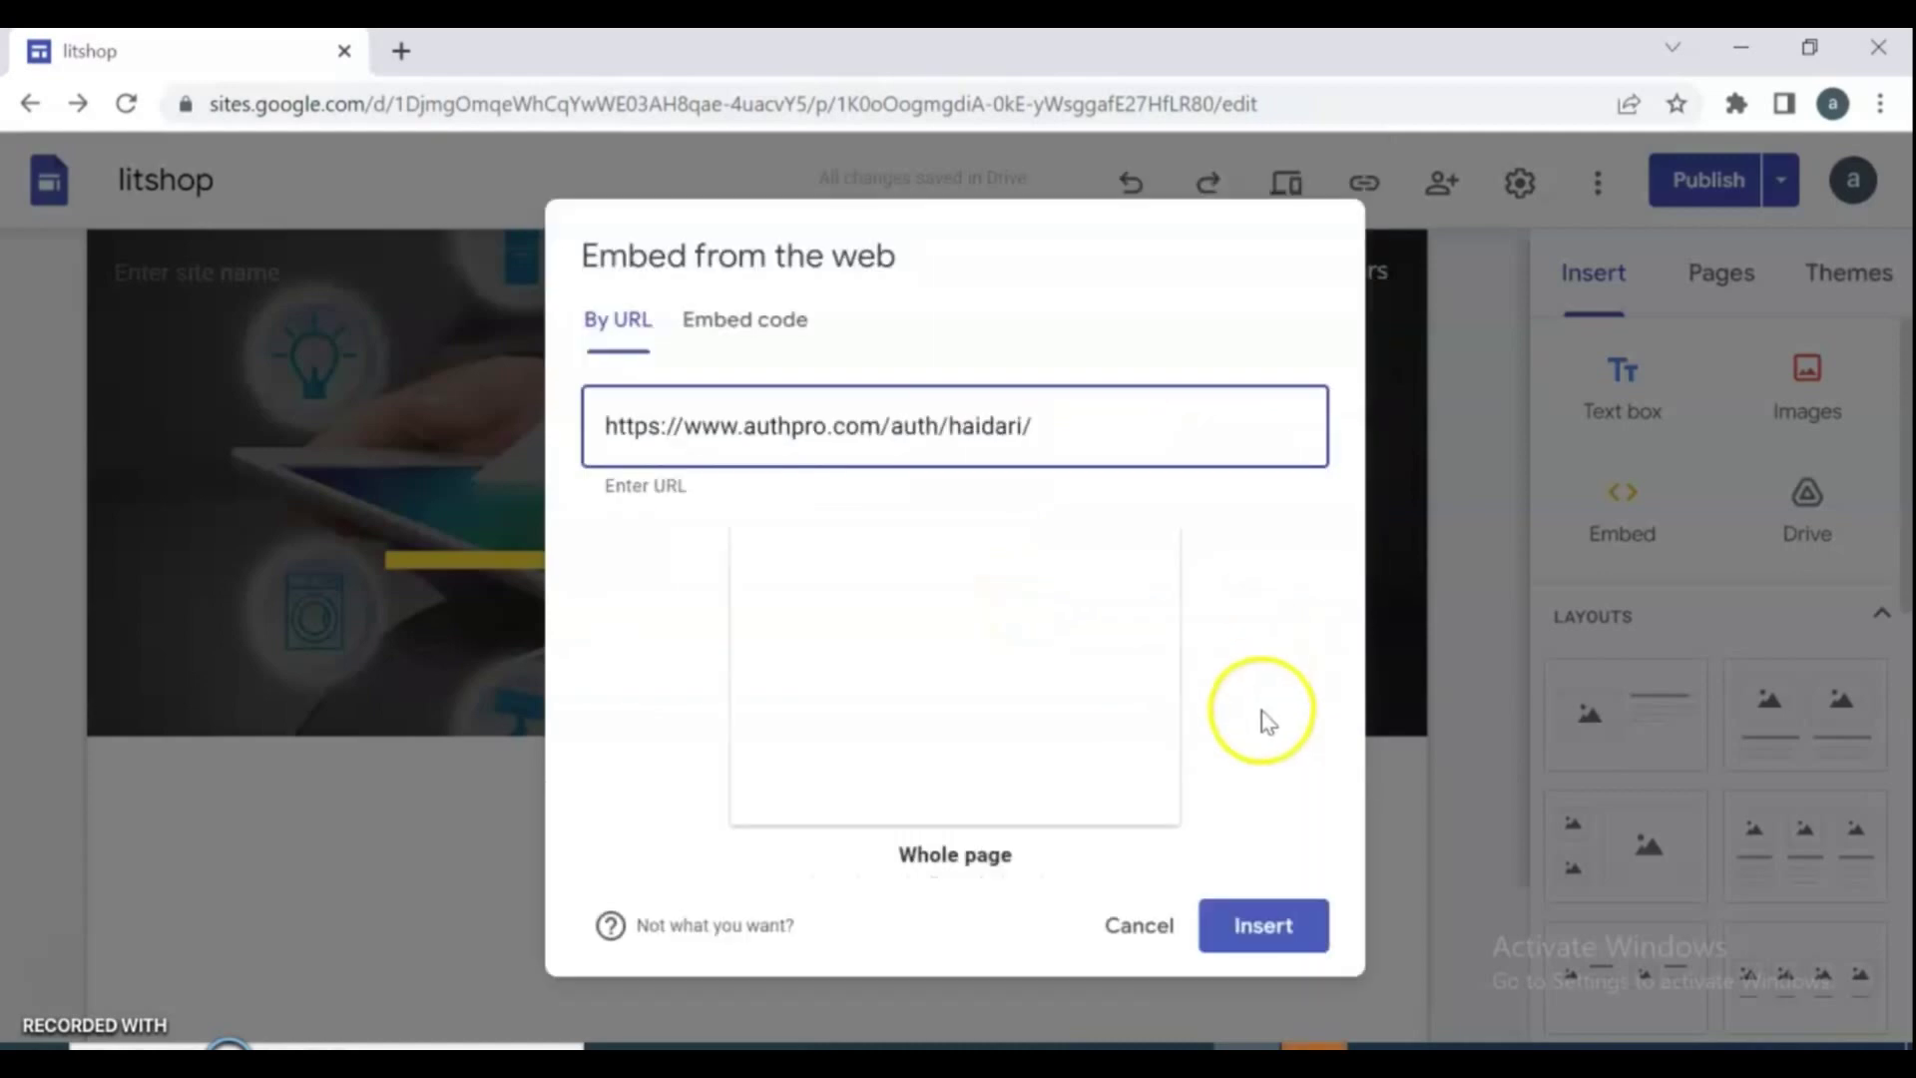
pyautogui.click(1267, 930)
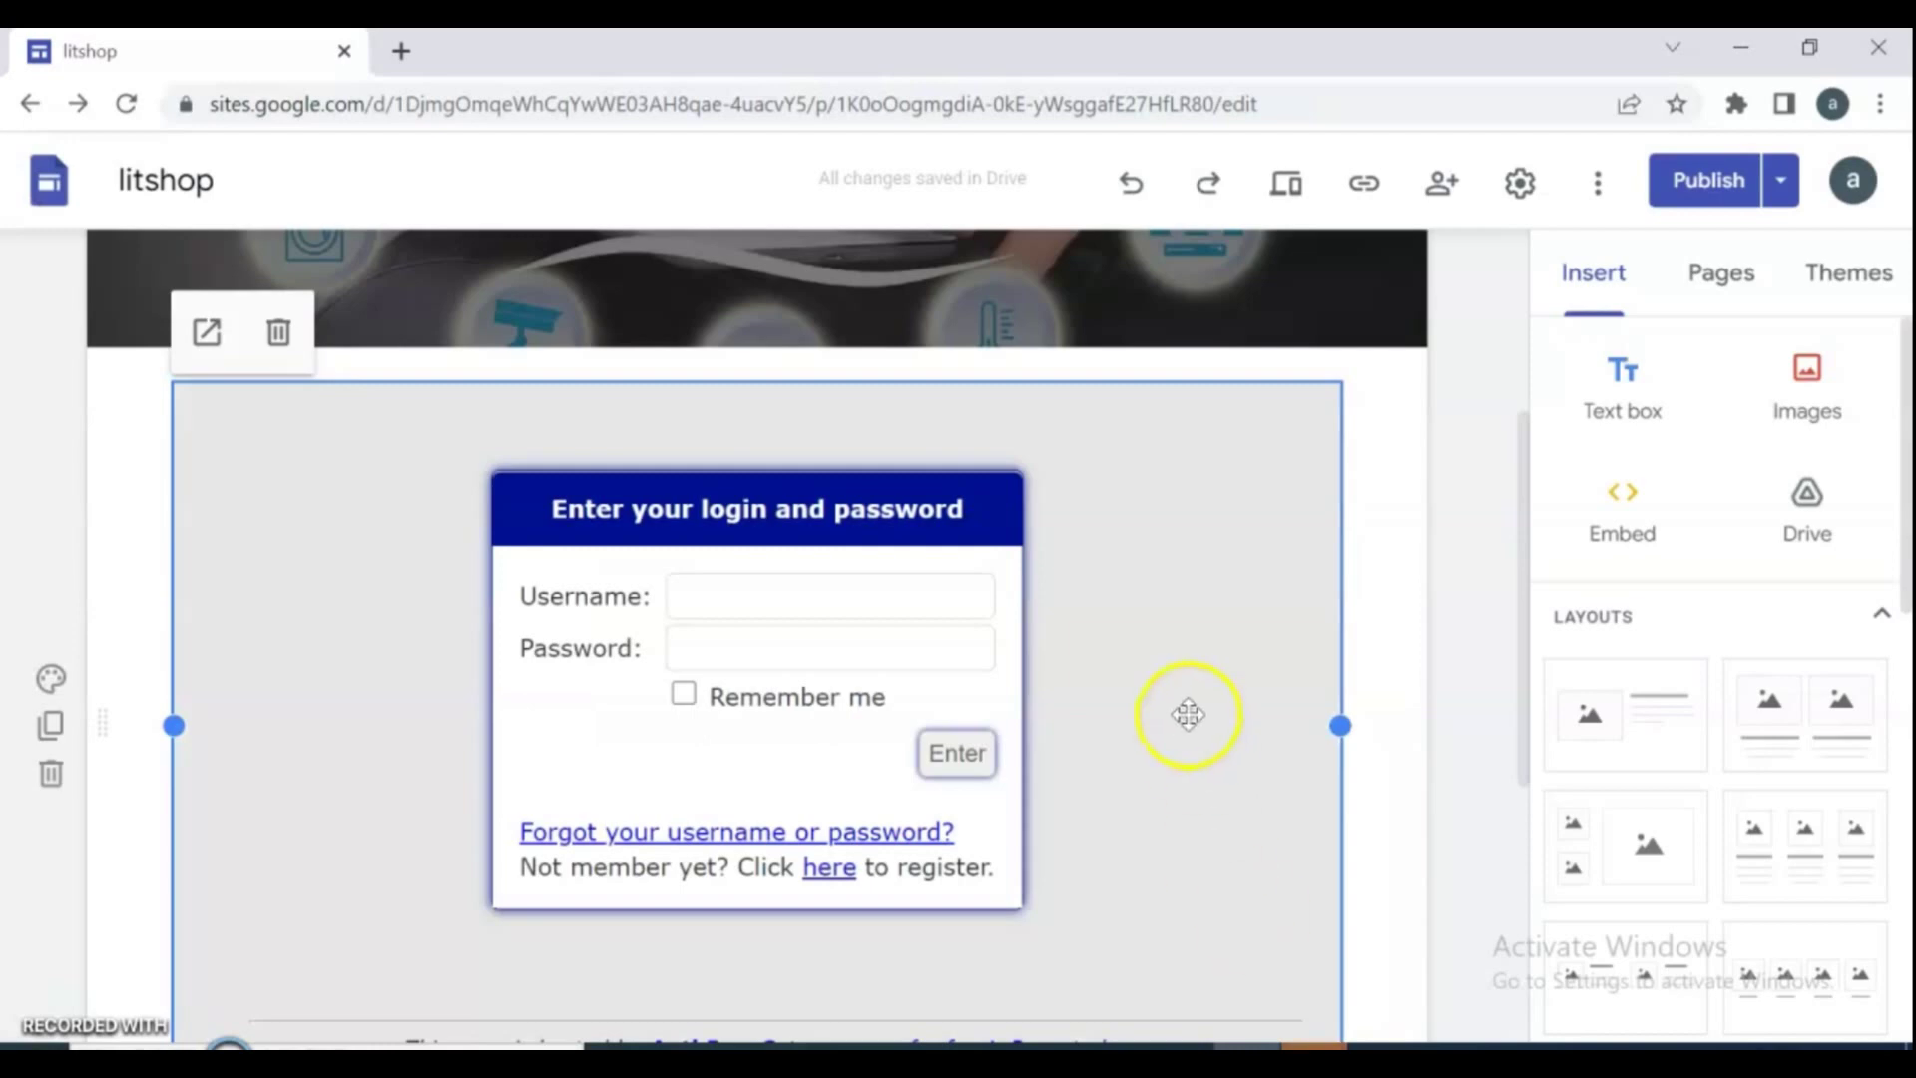
# - Set the section color behind the embedded login form to Style 3
pyautogui.click(47, 679)
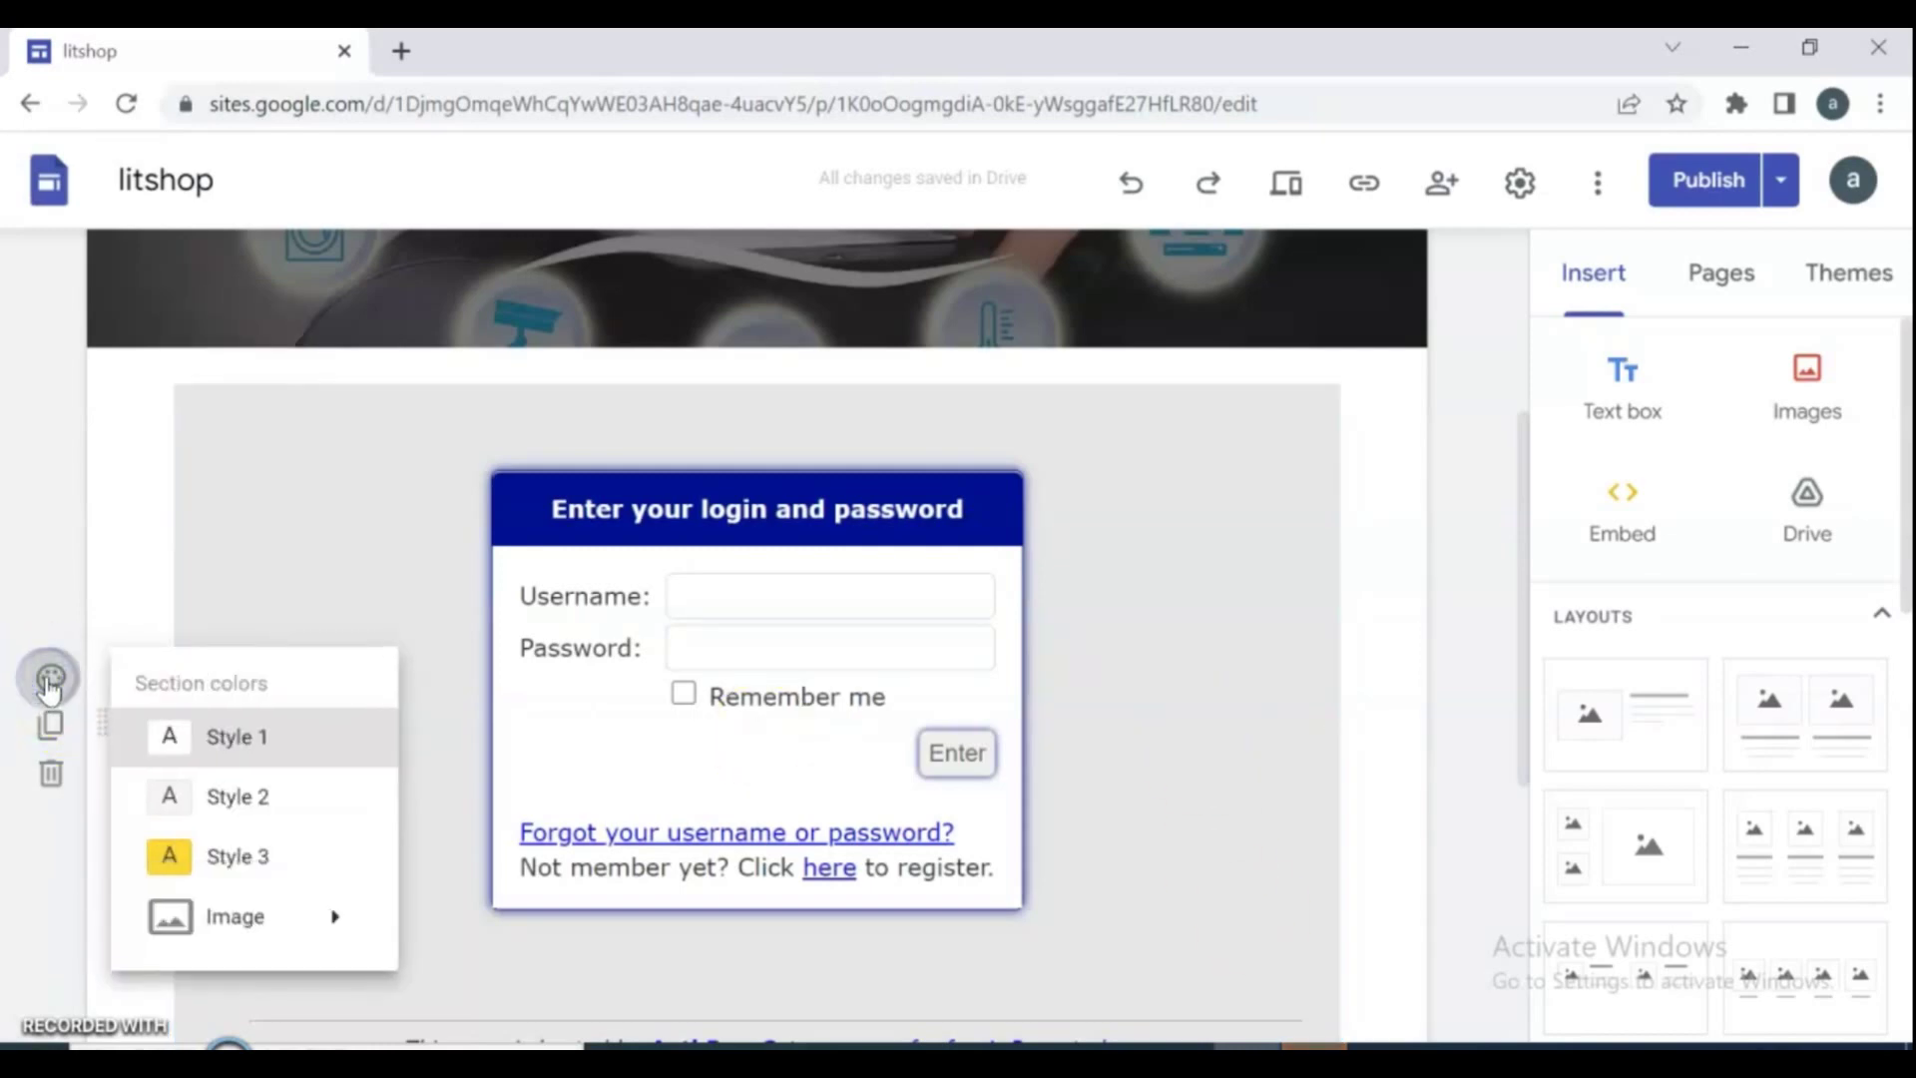
pyautogui.click(173, 858)
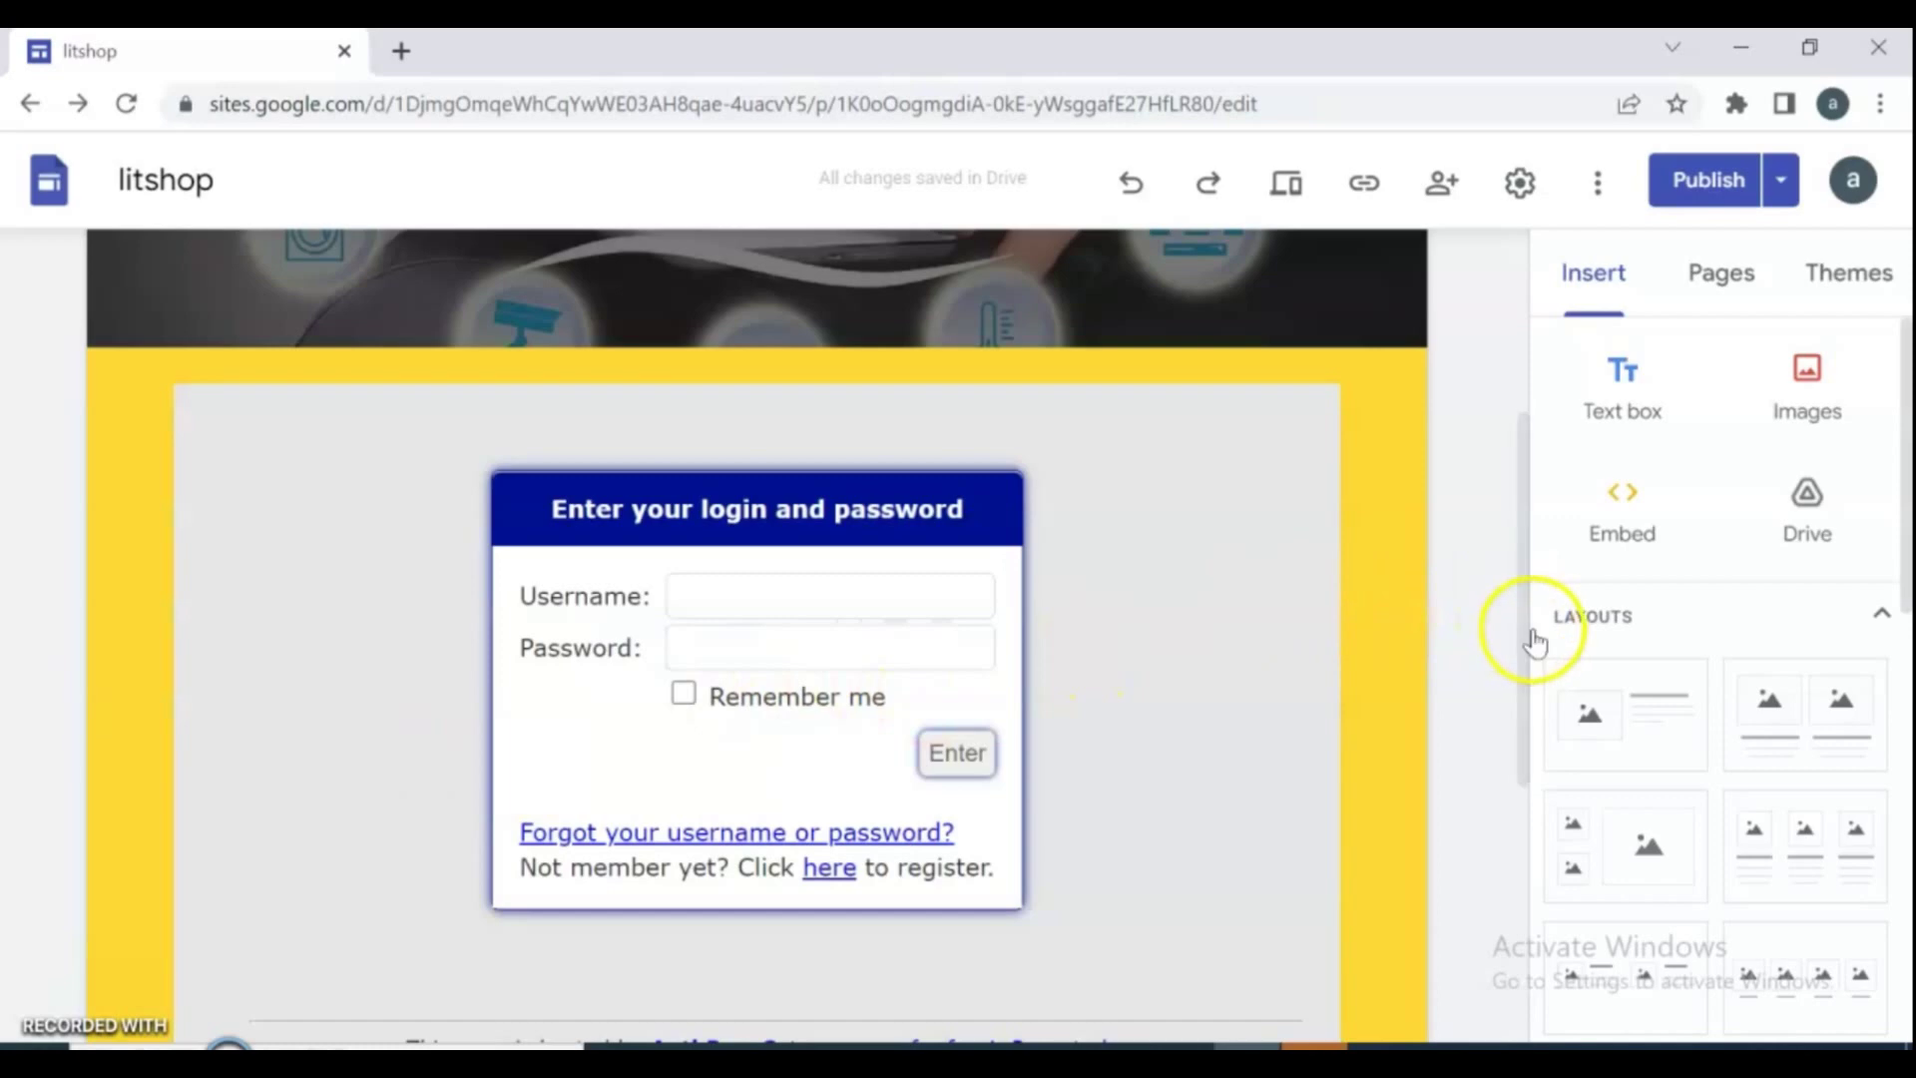
pyautogui.moveTo(1517, 628); pyautogui.dragTo(1501, 740)
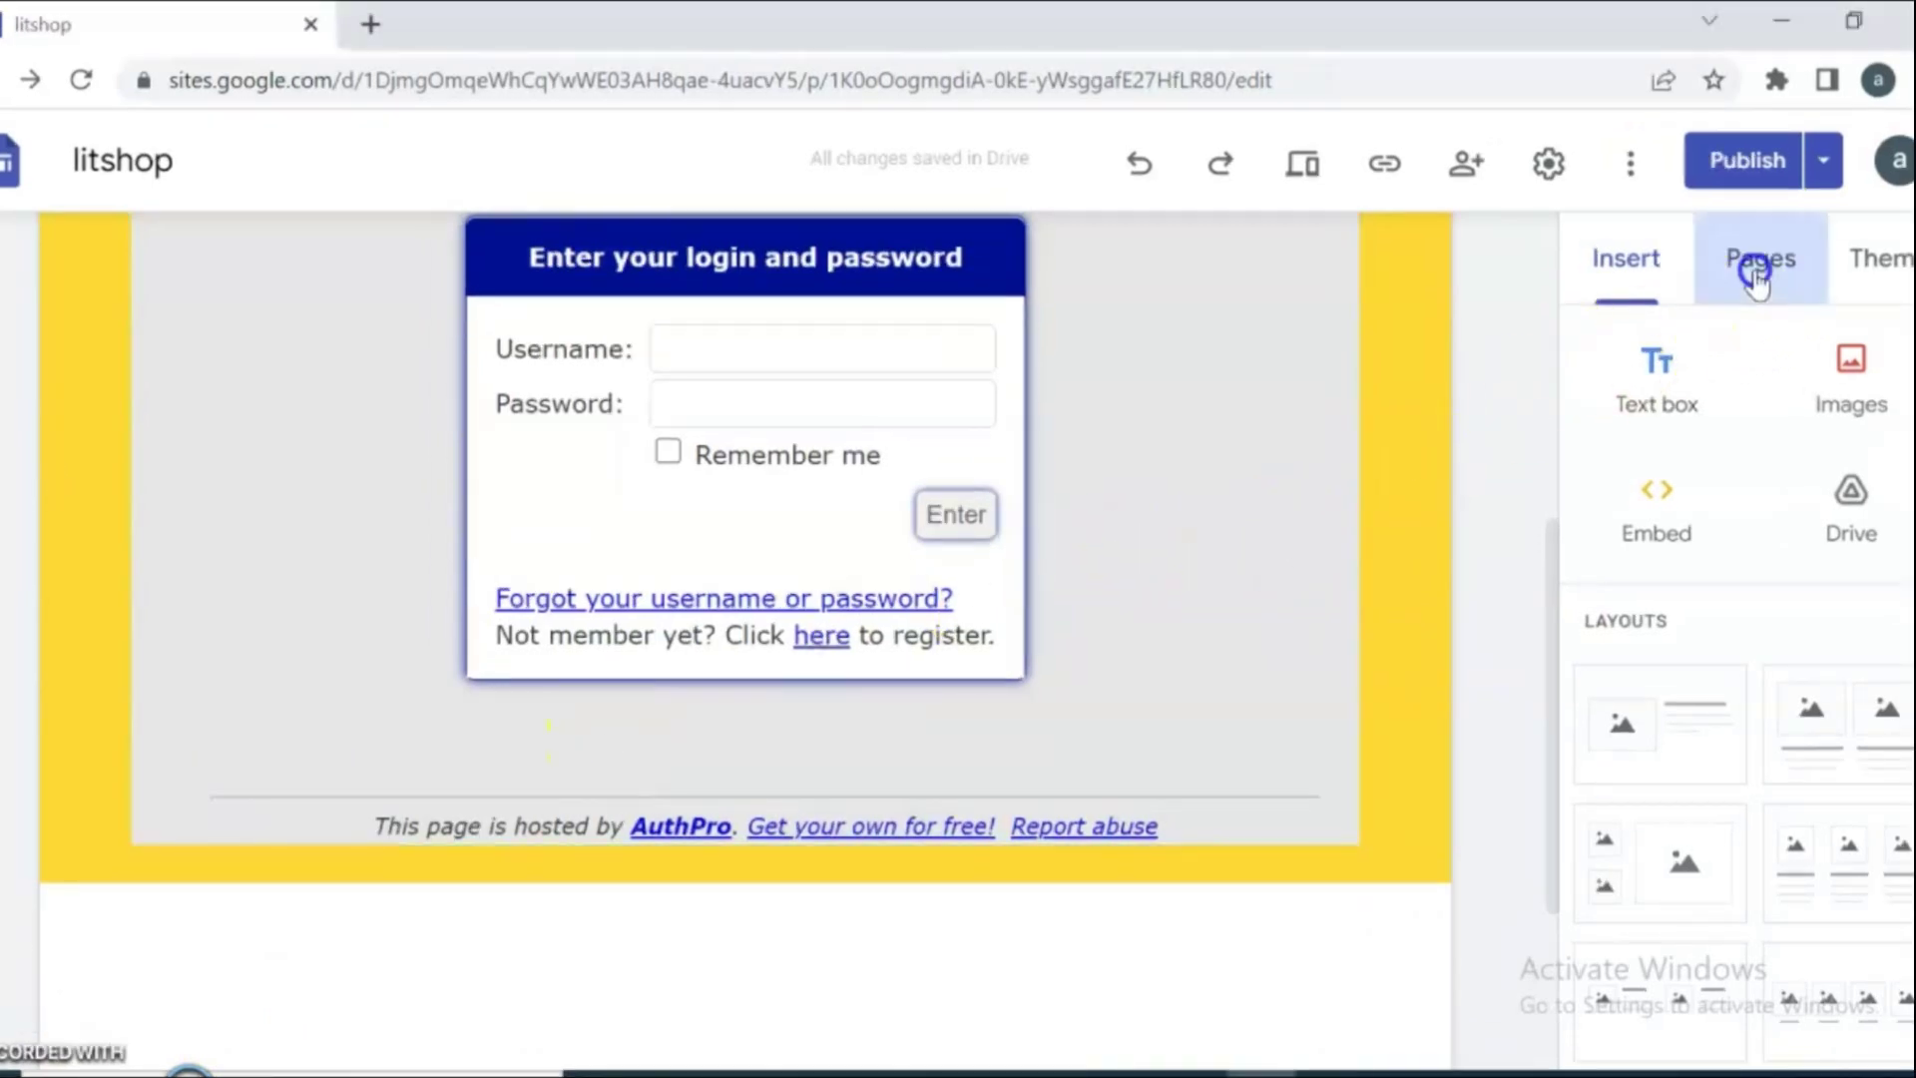
# - Hide the Memebers page from the site's navigation
pyautogui.click(1757, 278)
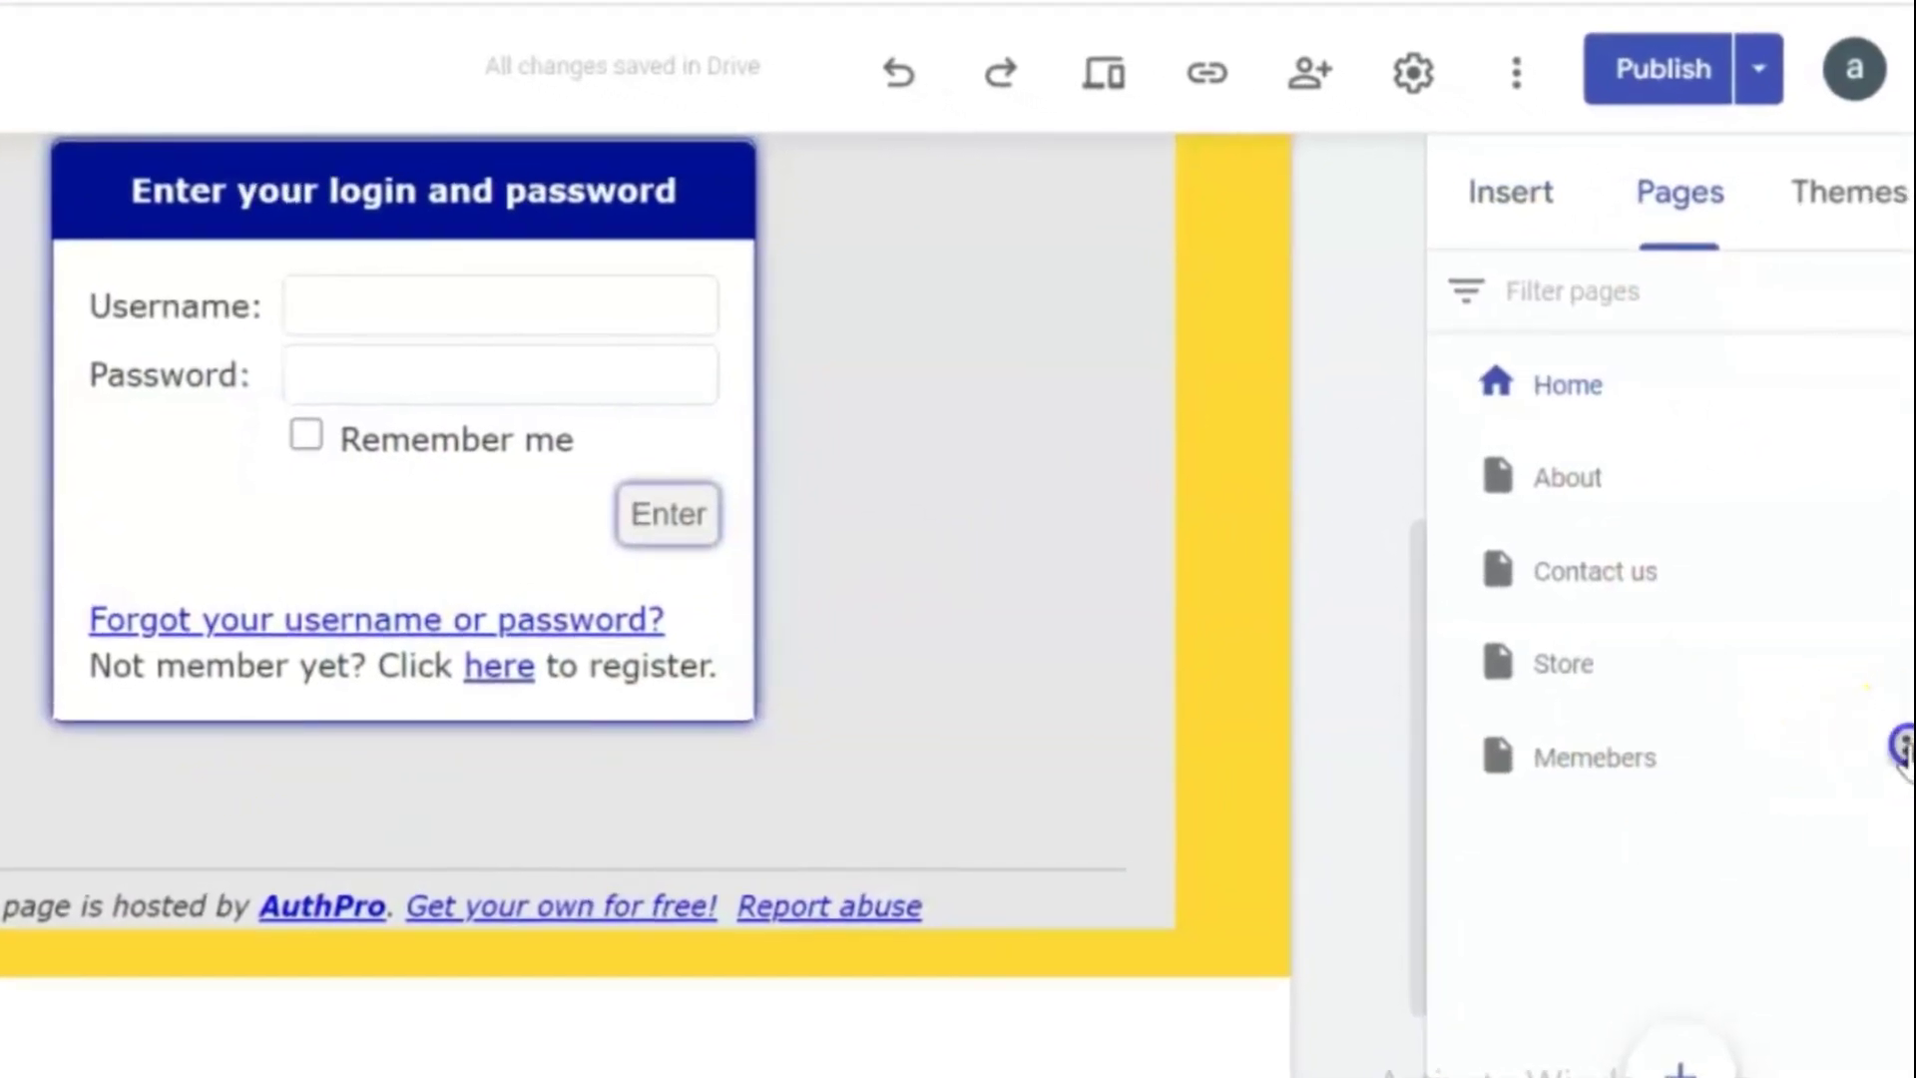
pyautogui.click(1903, 754)
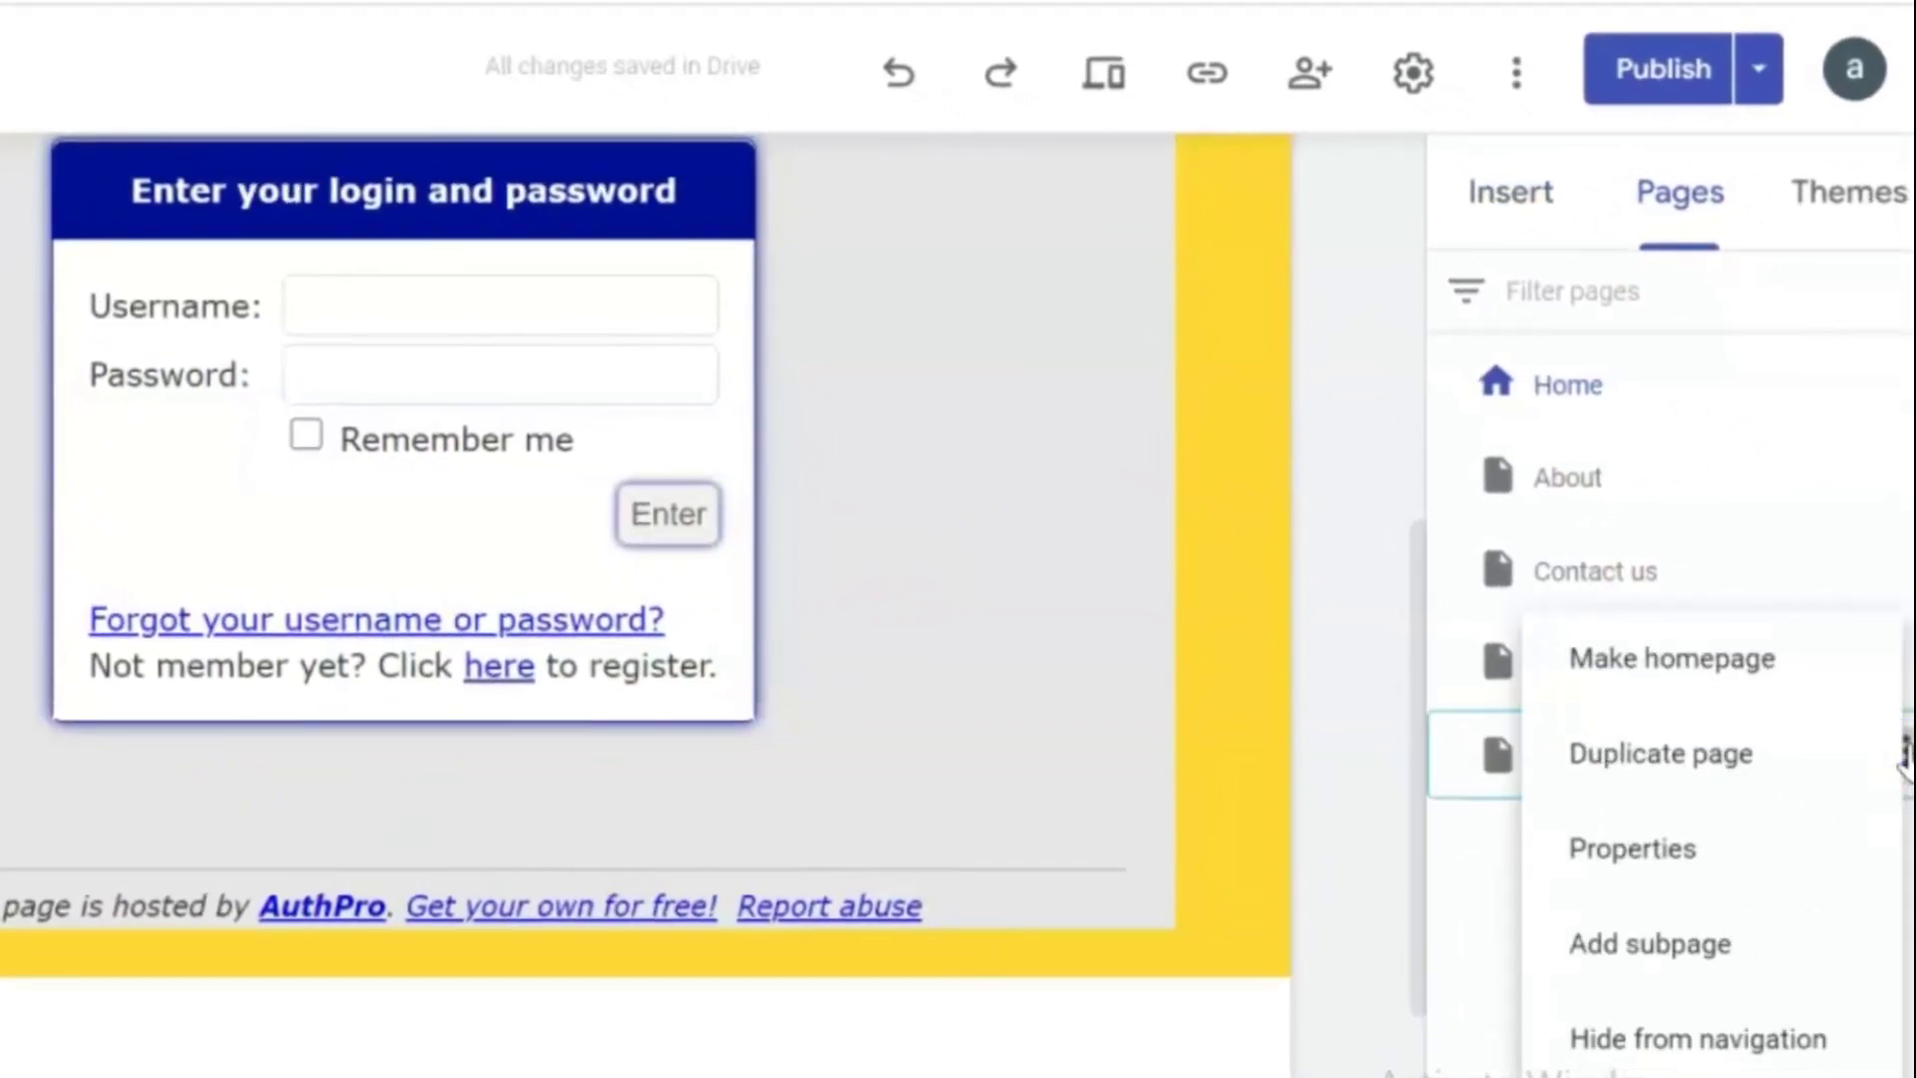
pyautogui.click(1699, 1047)
pyautogui.moveTo(1689, 1055)
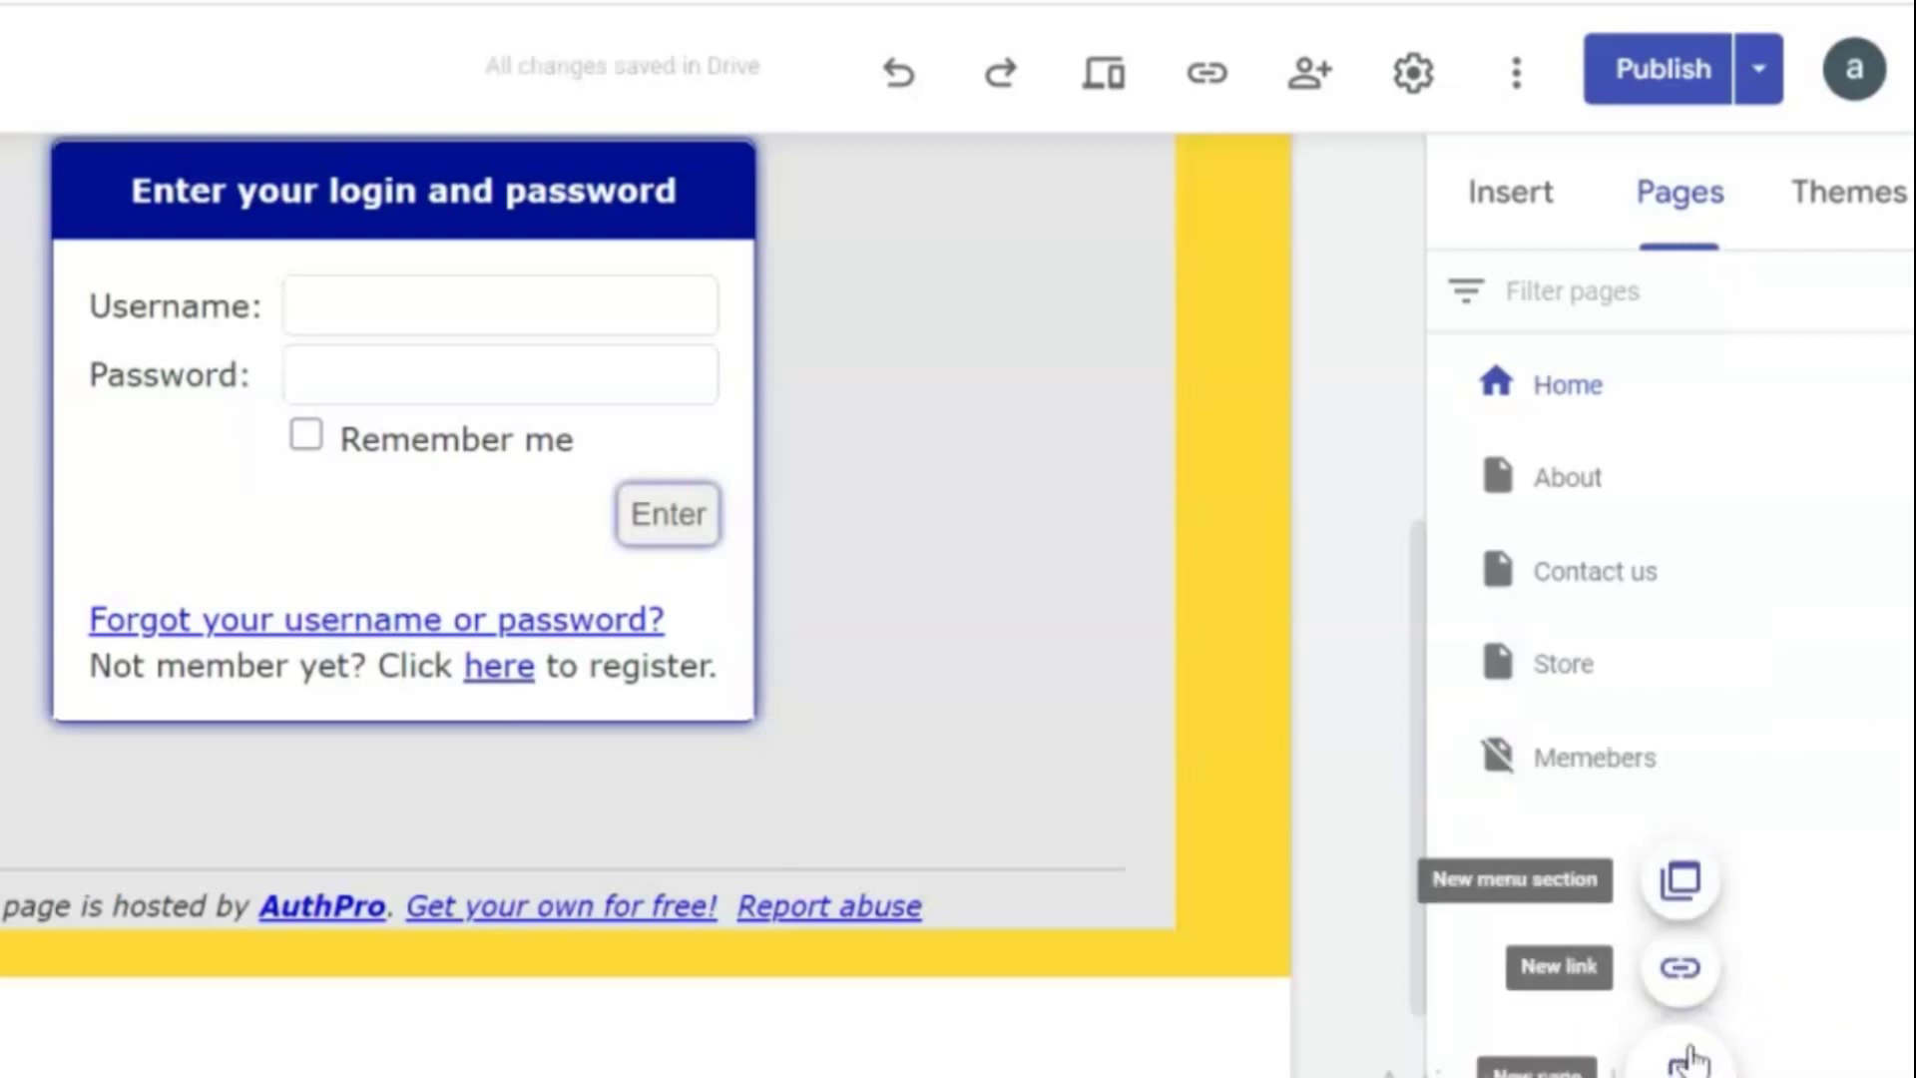
pyautogui.click(505, 1058)
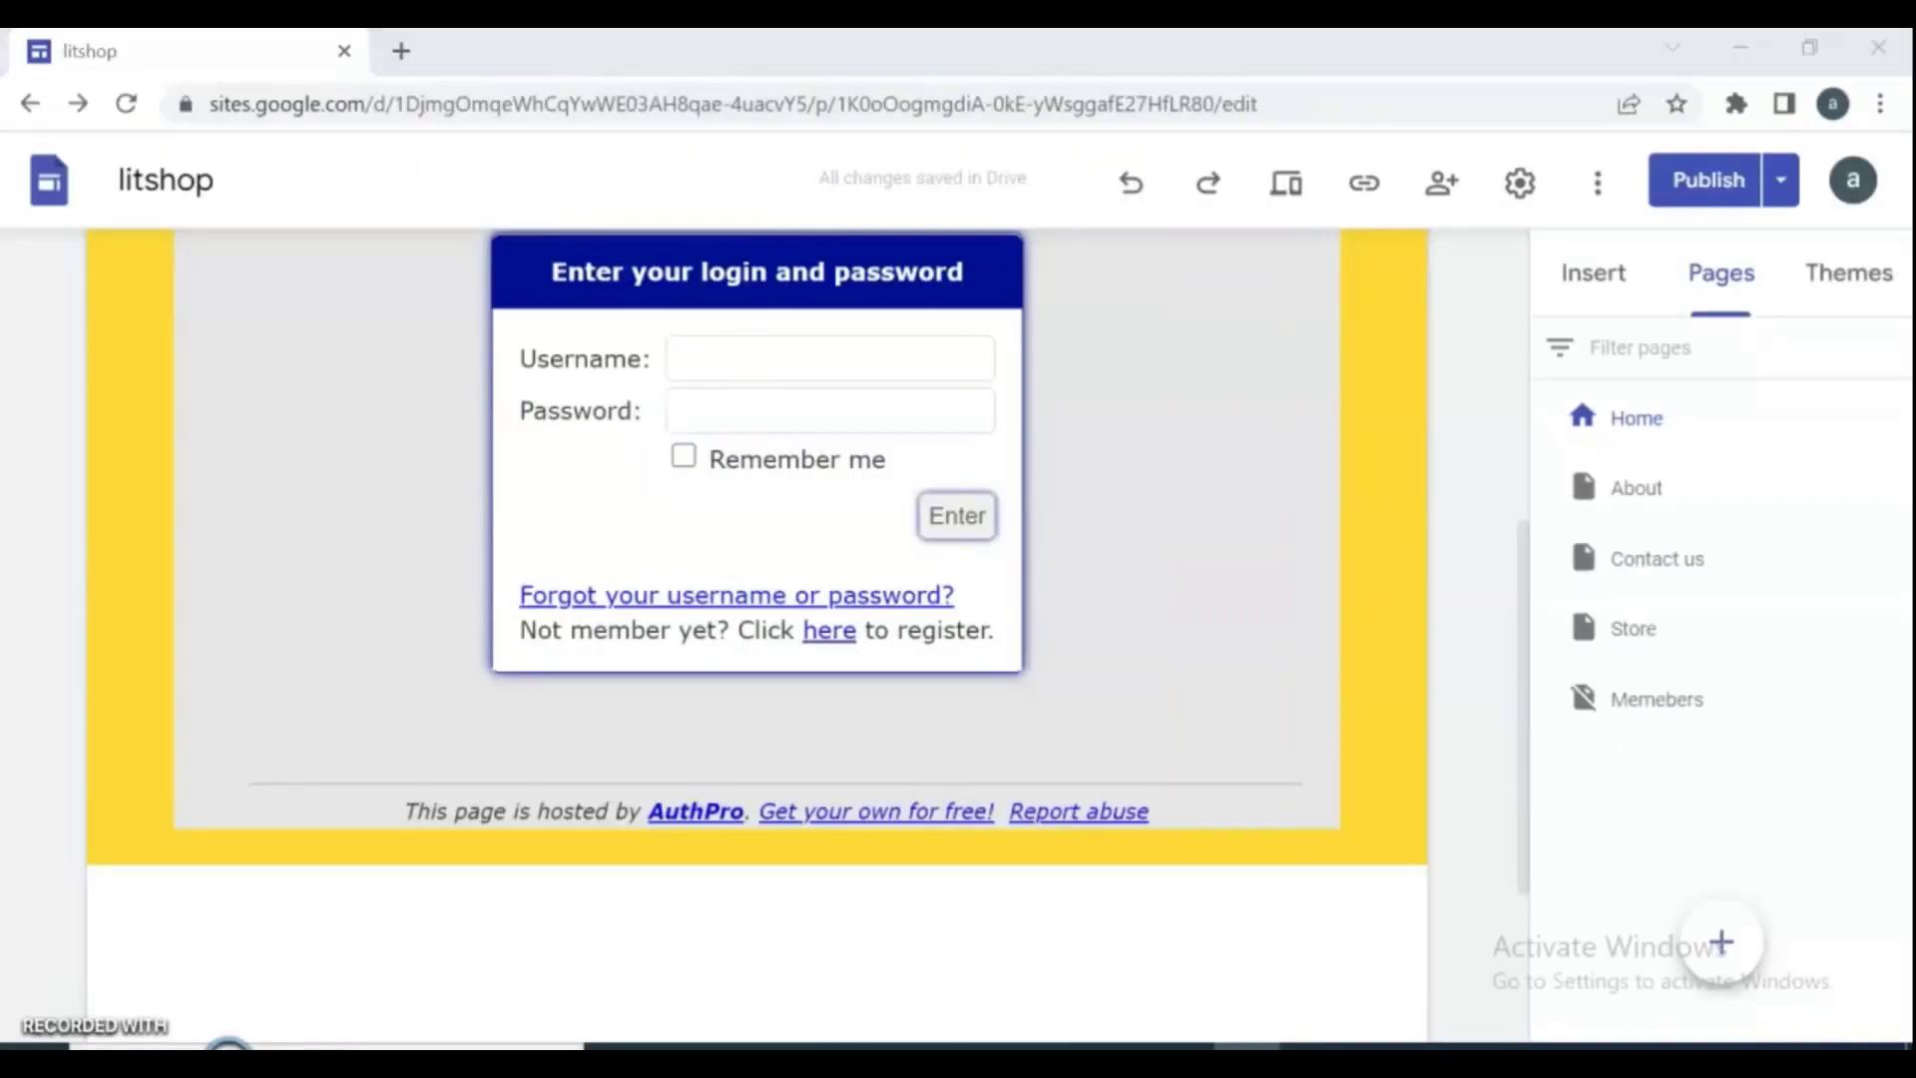
pyautogui.click(1909, 757)
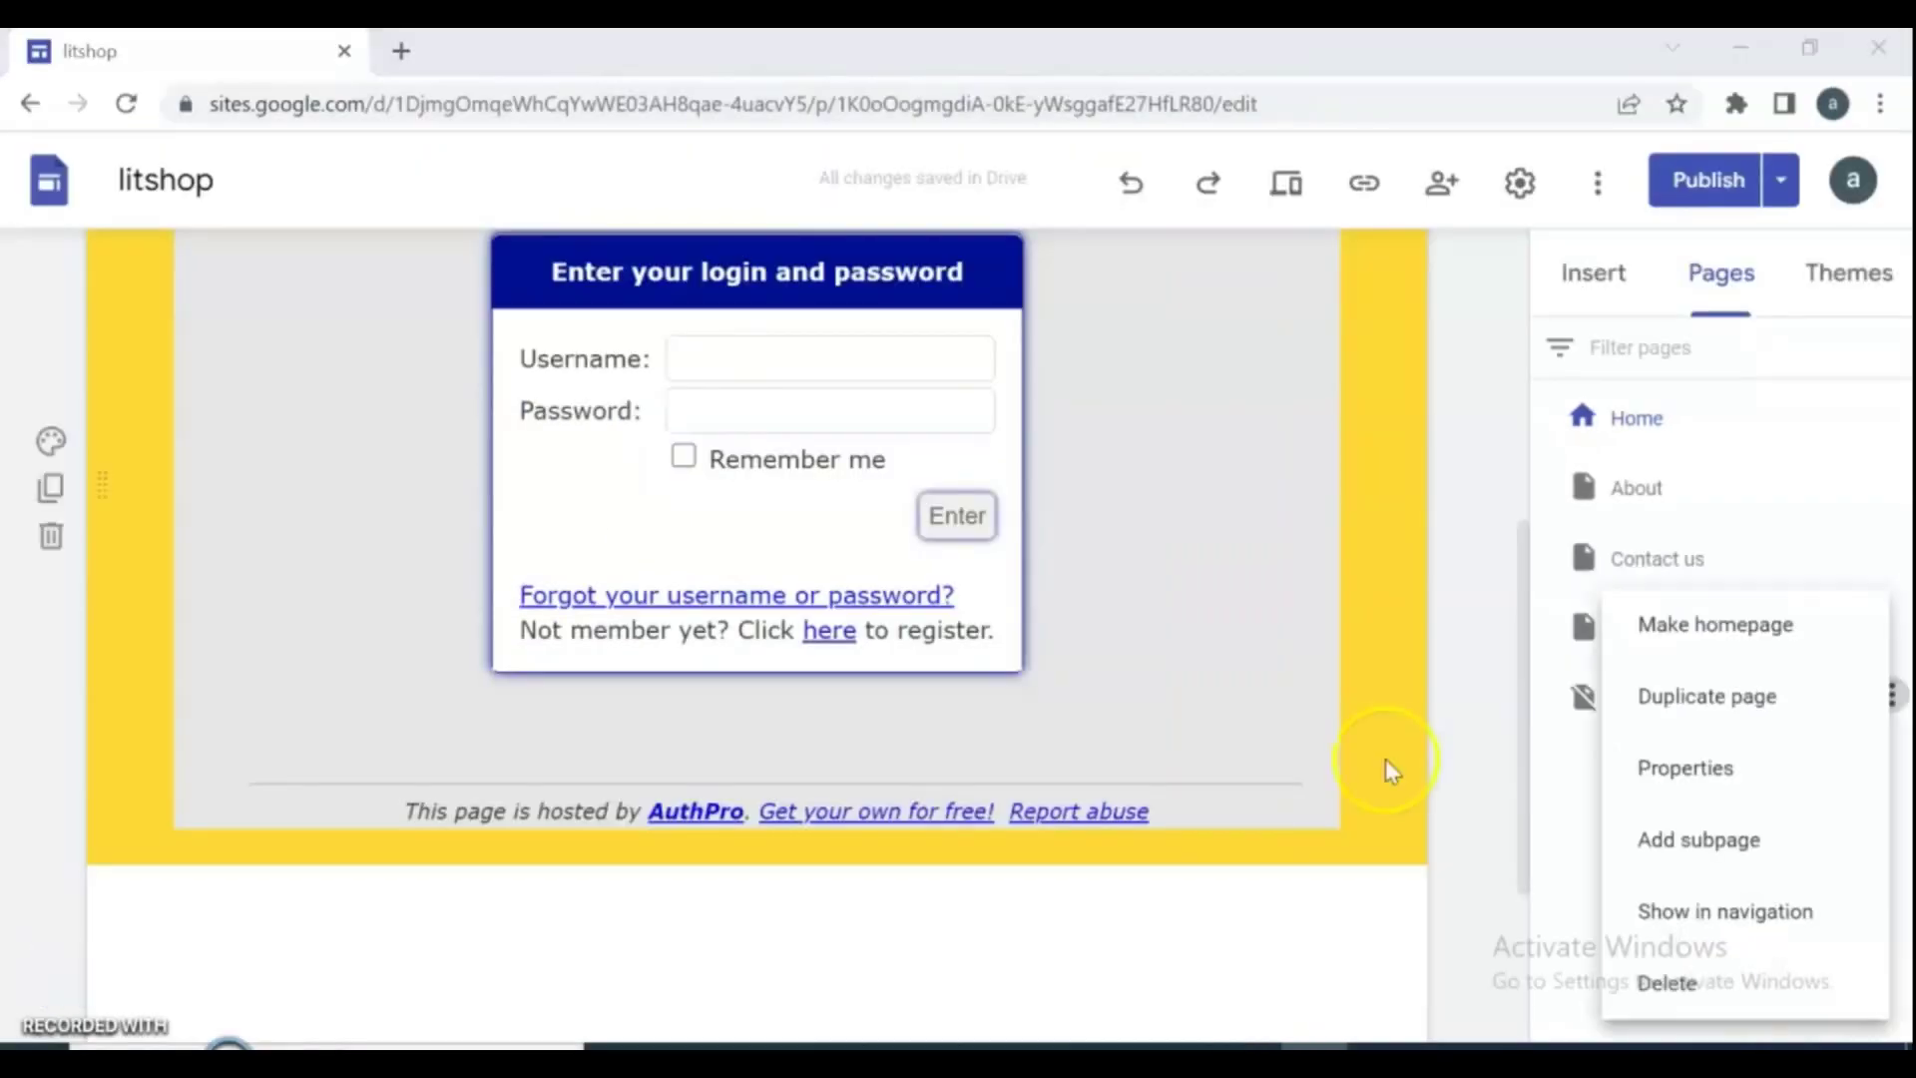
# - Copy the published site link of the Home page
pyautogui.click(1369, 183)
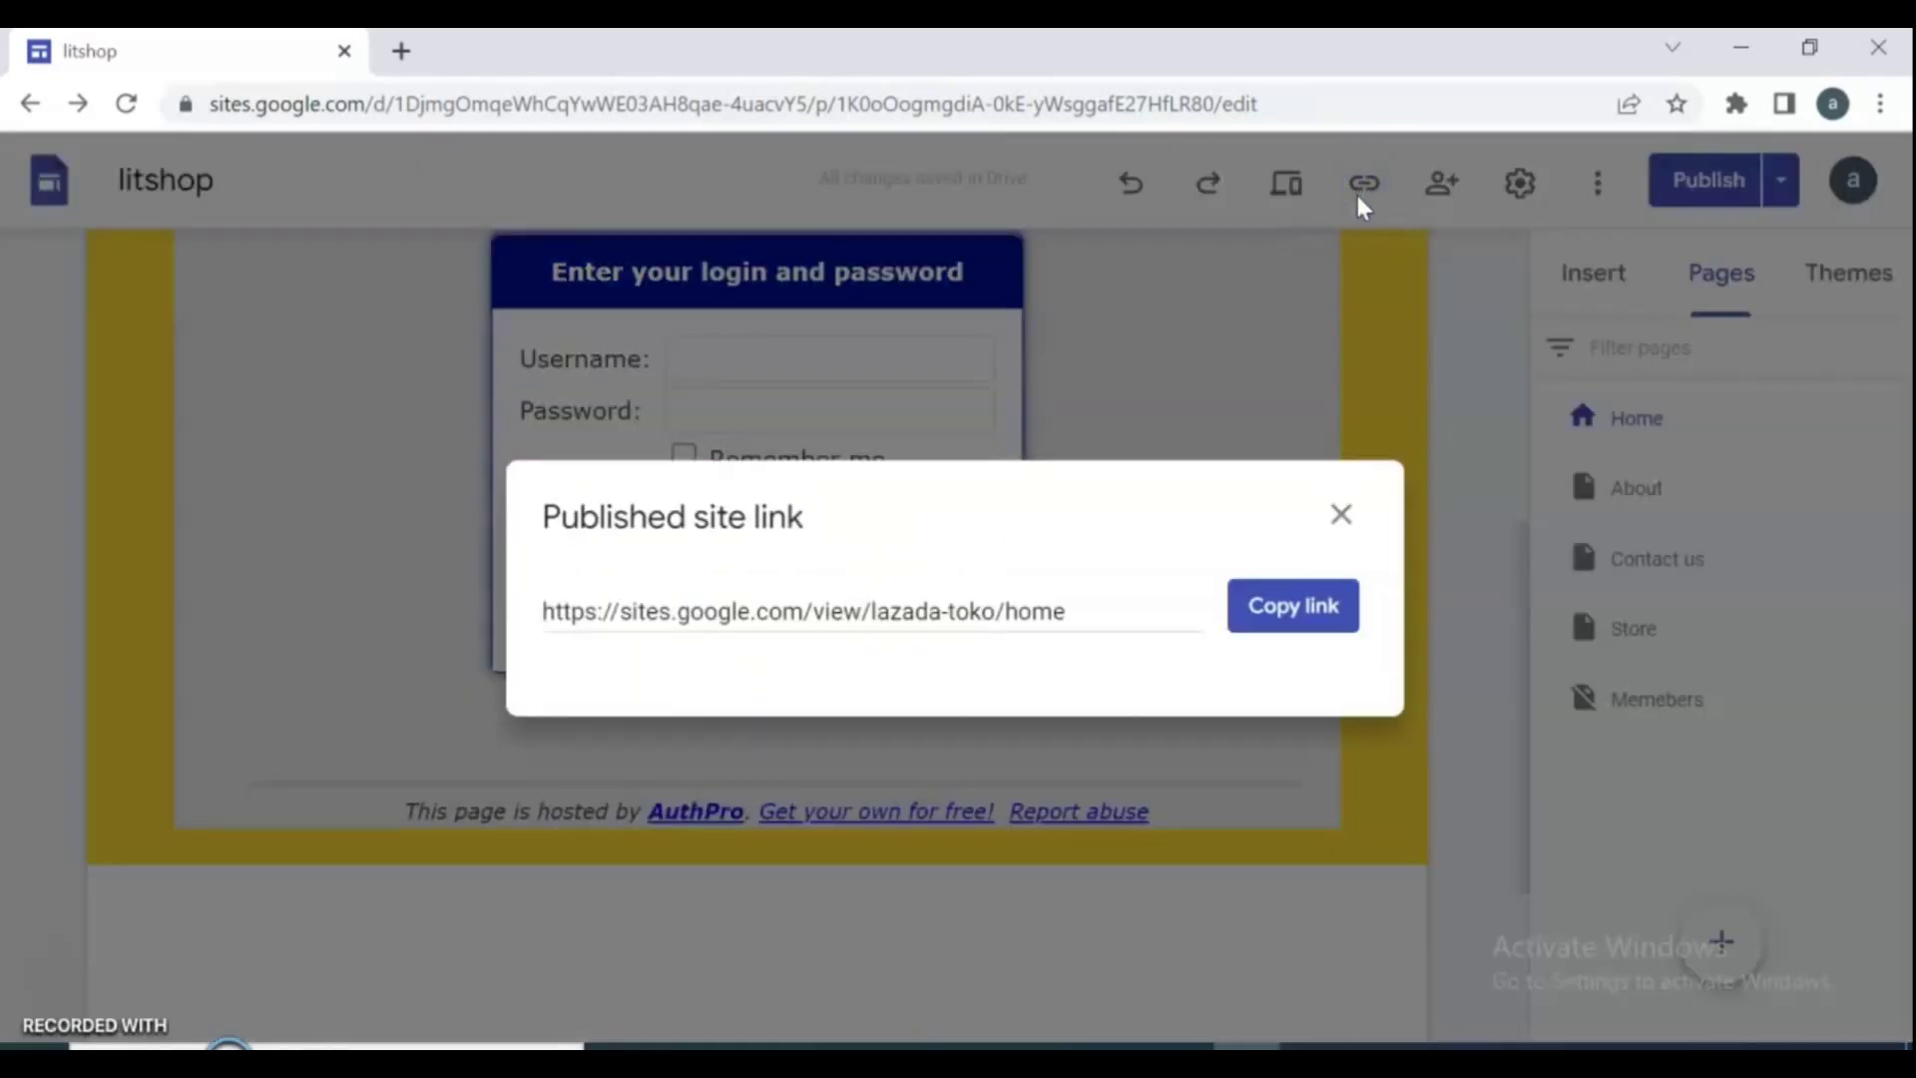
pyautogui.click(1329, 539)
pyautogui.click(1302, 603)
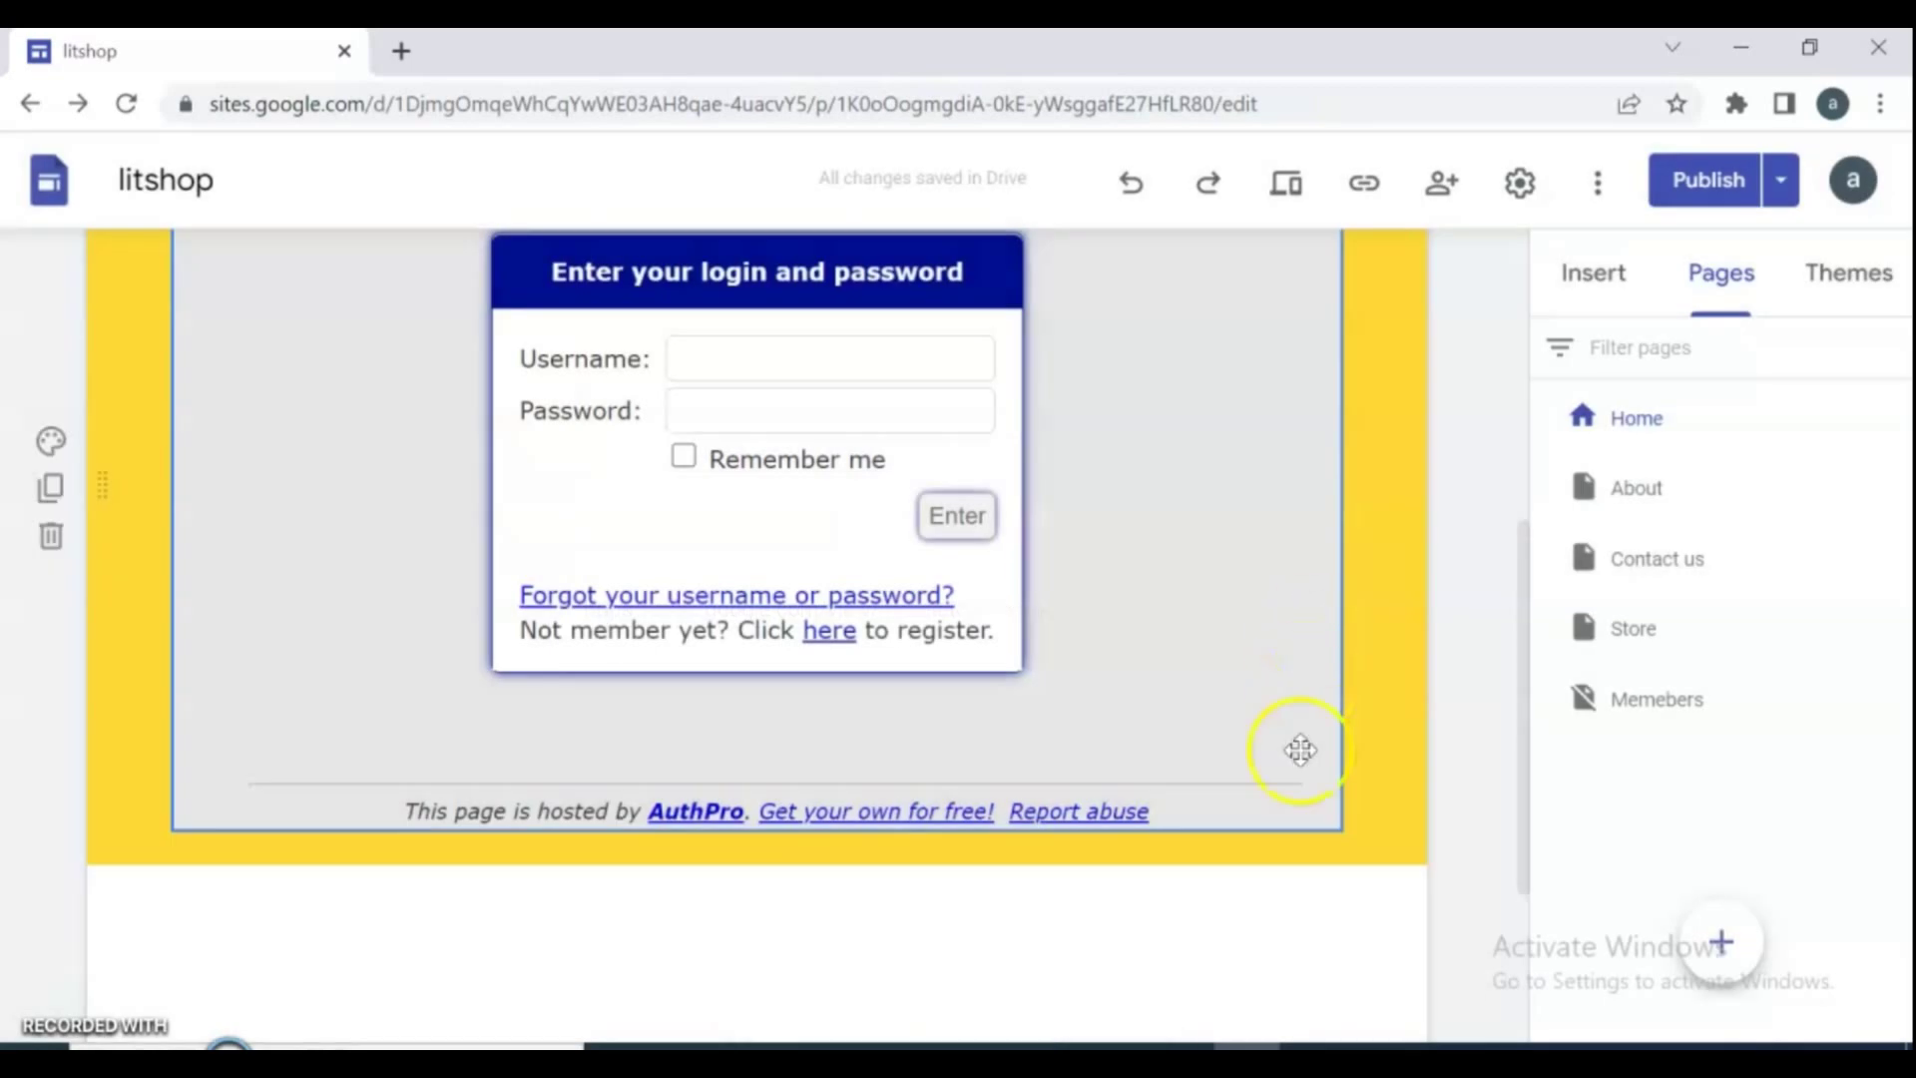
# - Switch to the AuthPro account manager in the browser and open the members defaults
pyautogui.click(1180, 1043)
pyautogui.click(1180, 928)
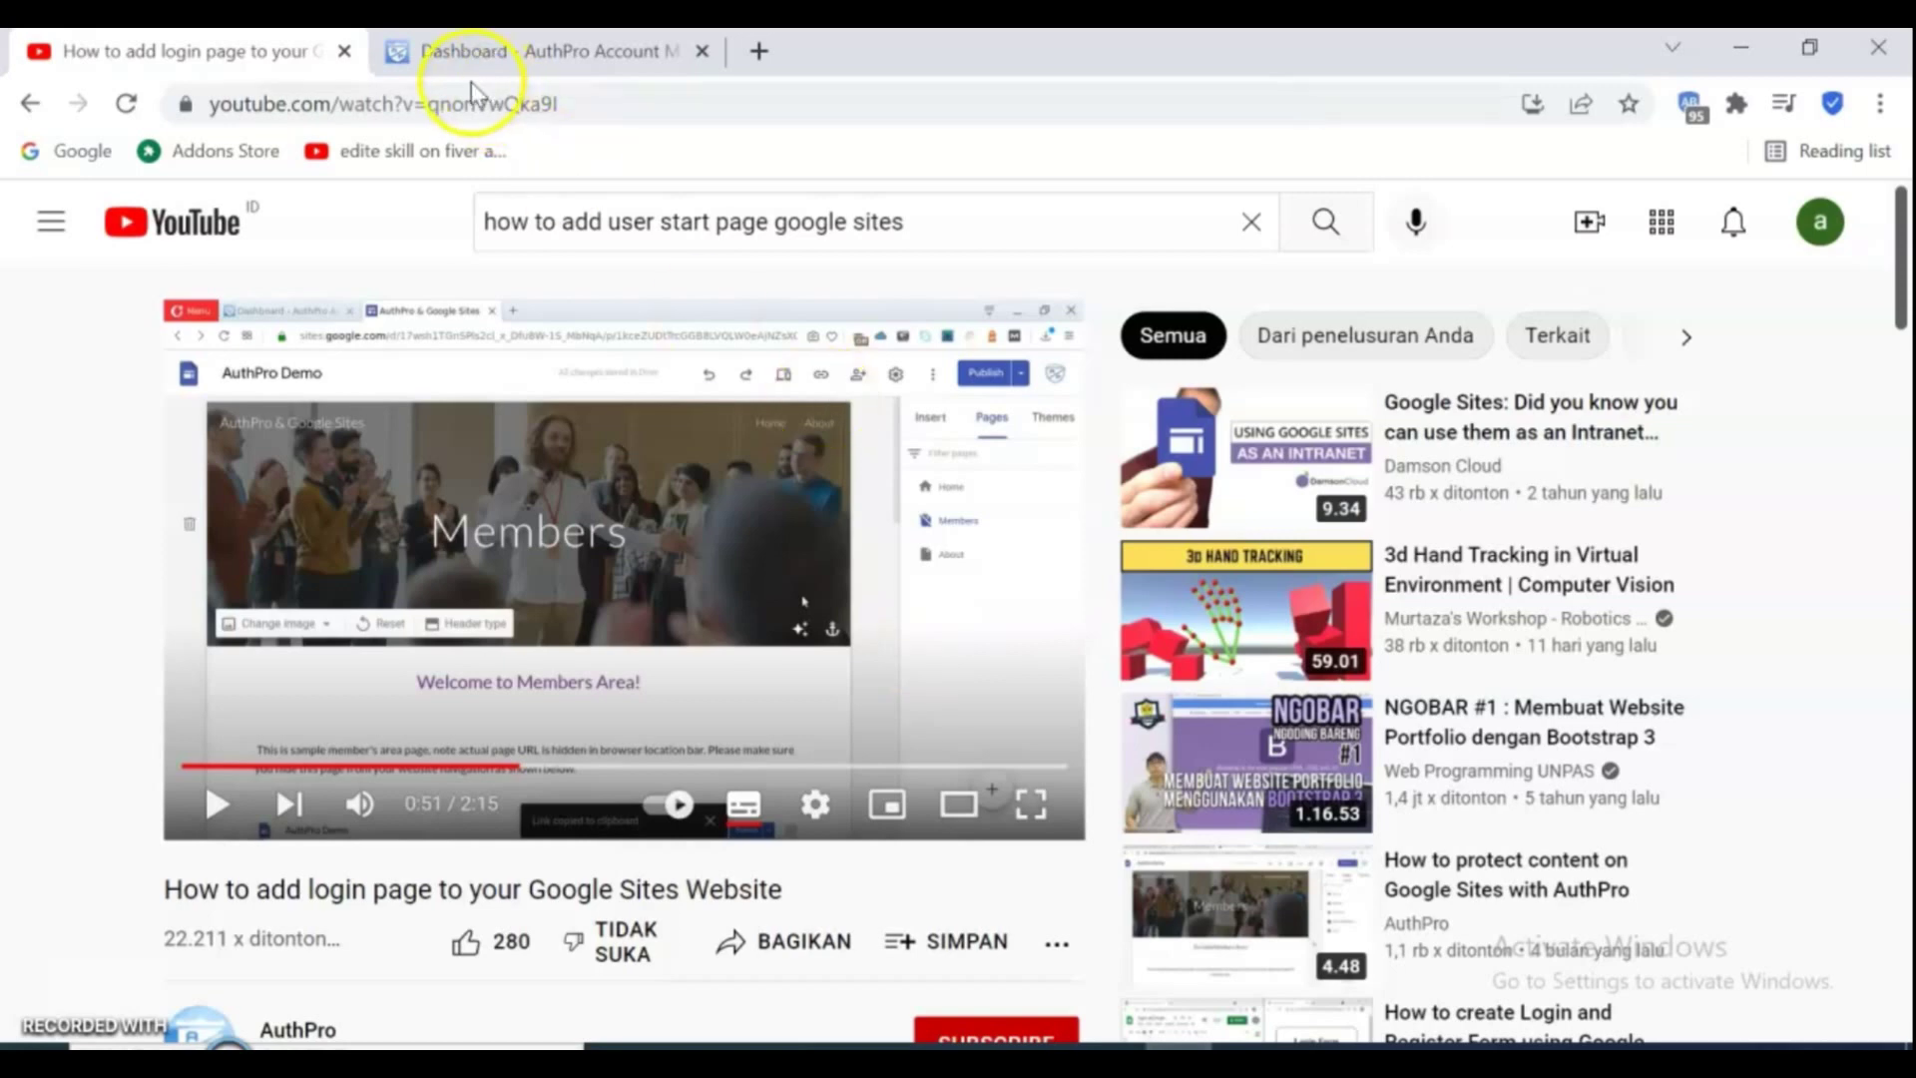
pyautogui.click(469, 55)
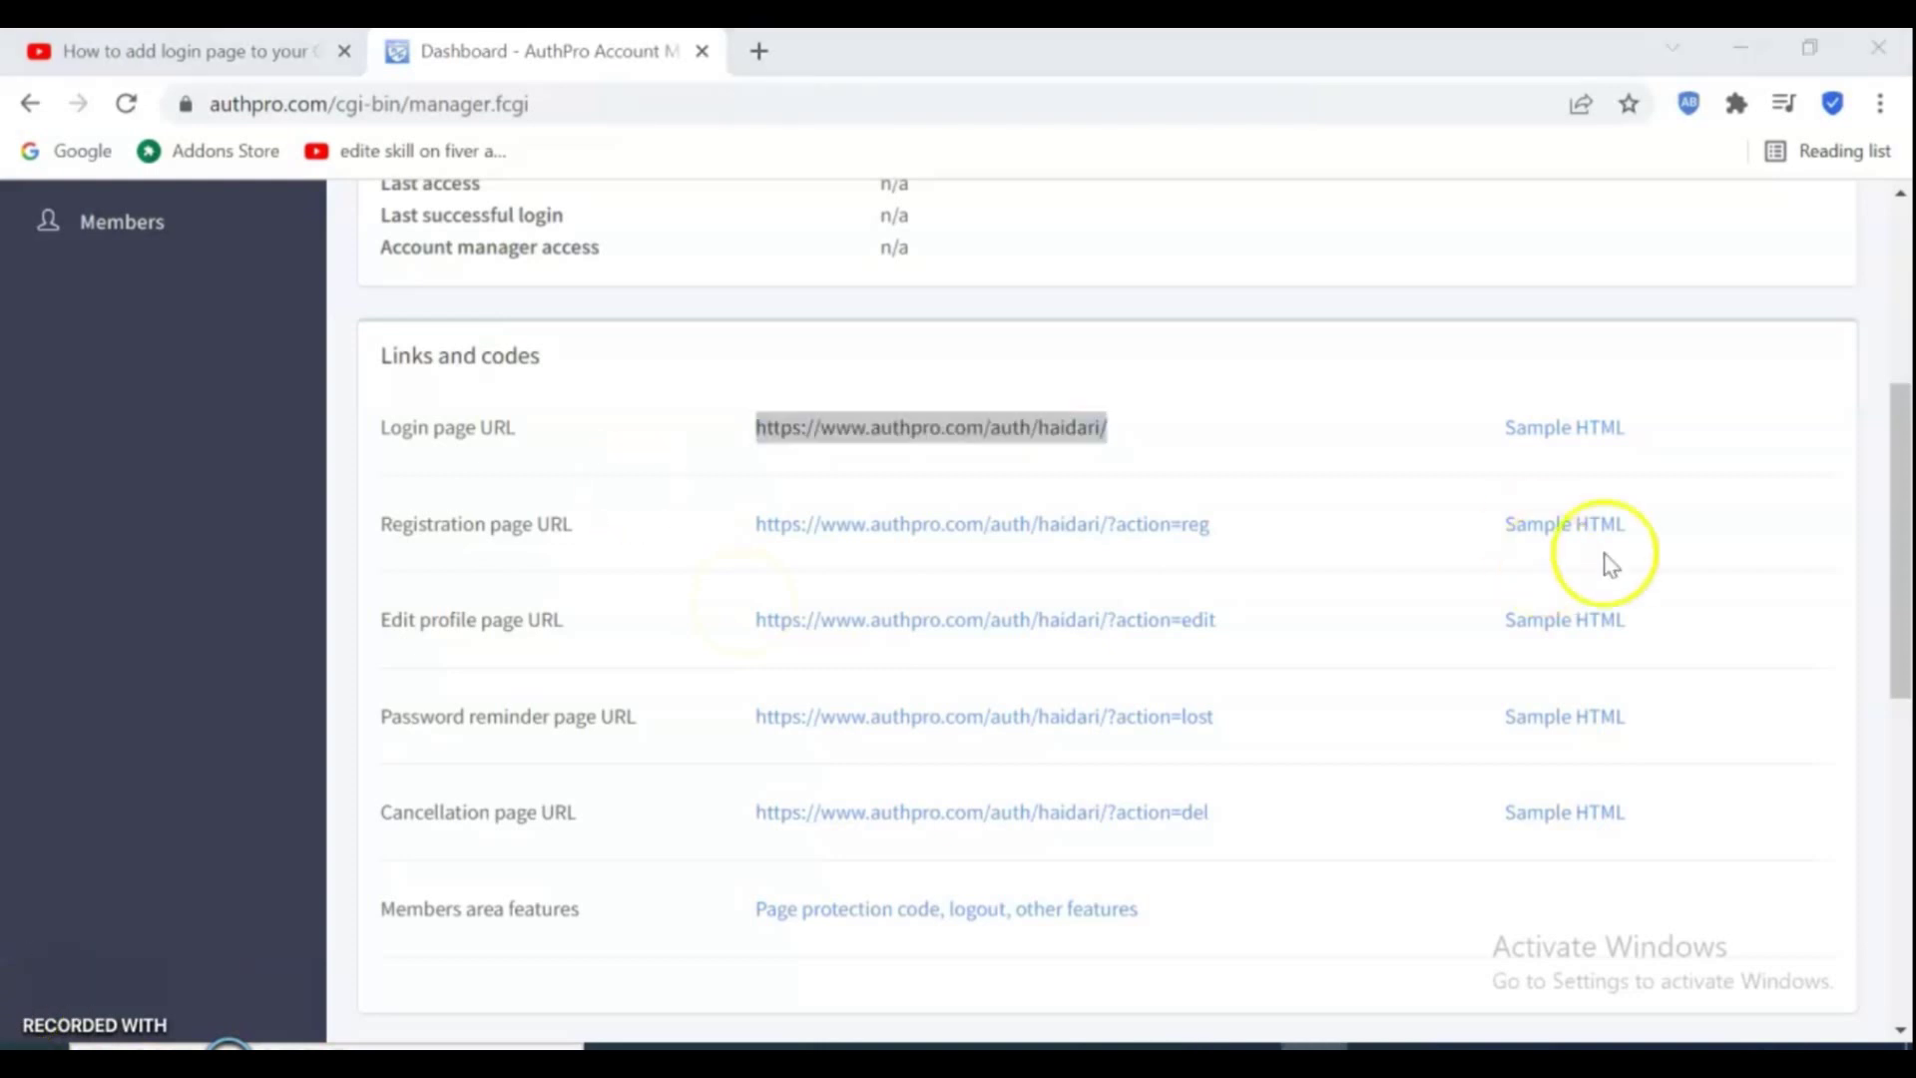
pyautogui.moveTo(1902, 552); pyautogui.dragTo(1898, 411)
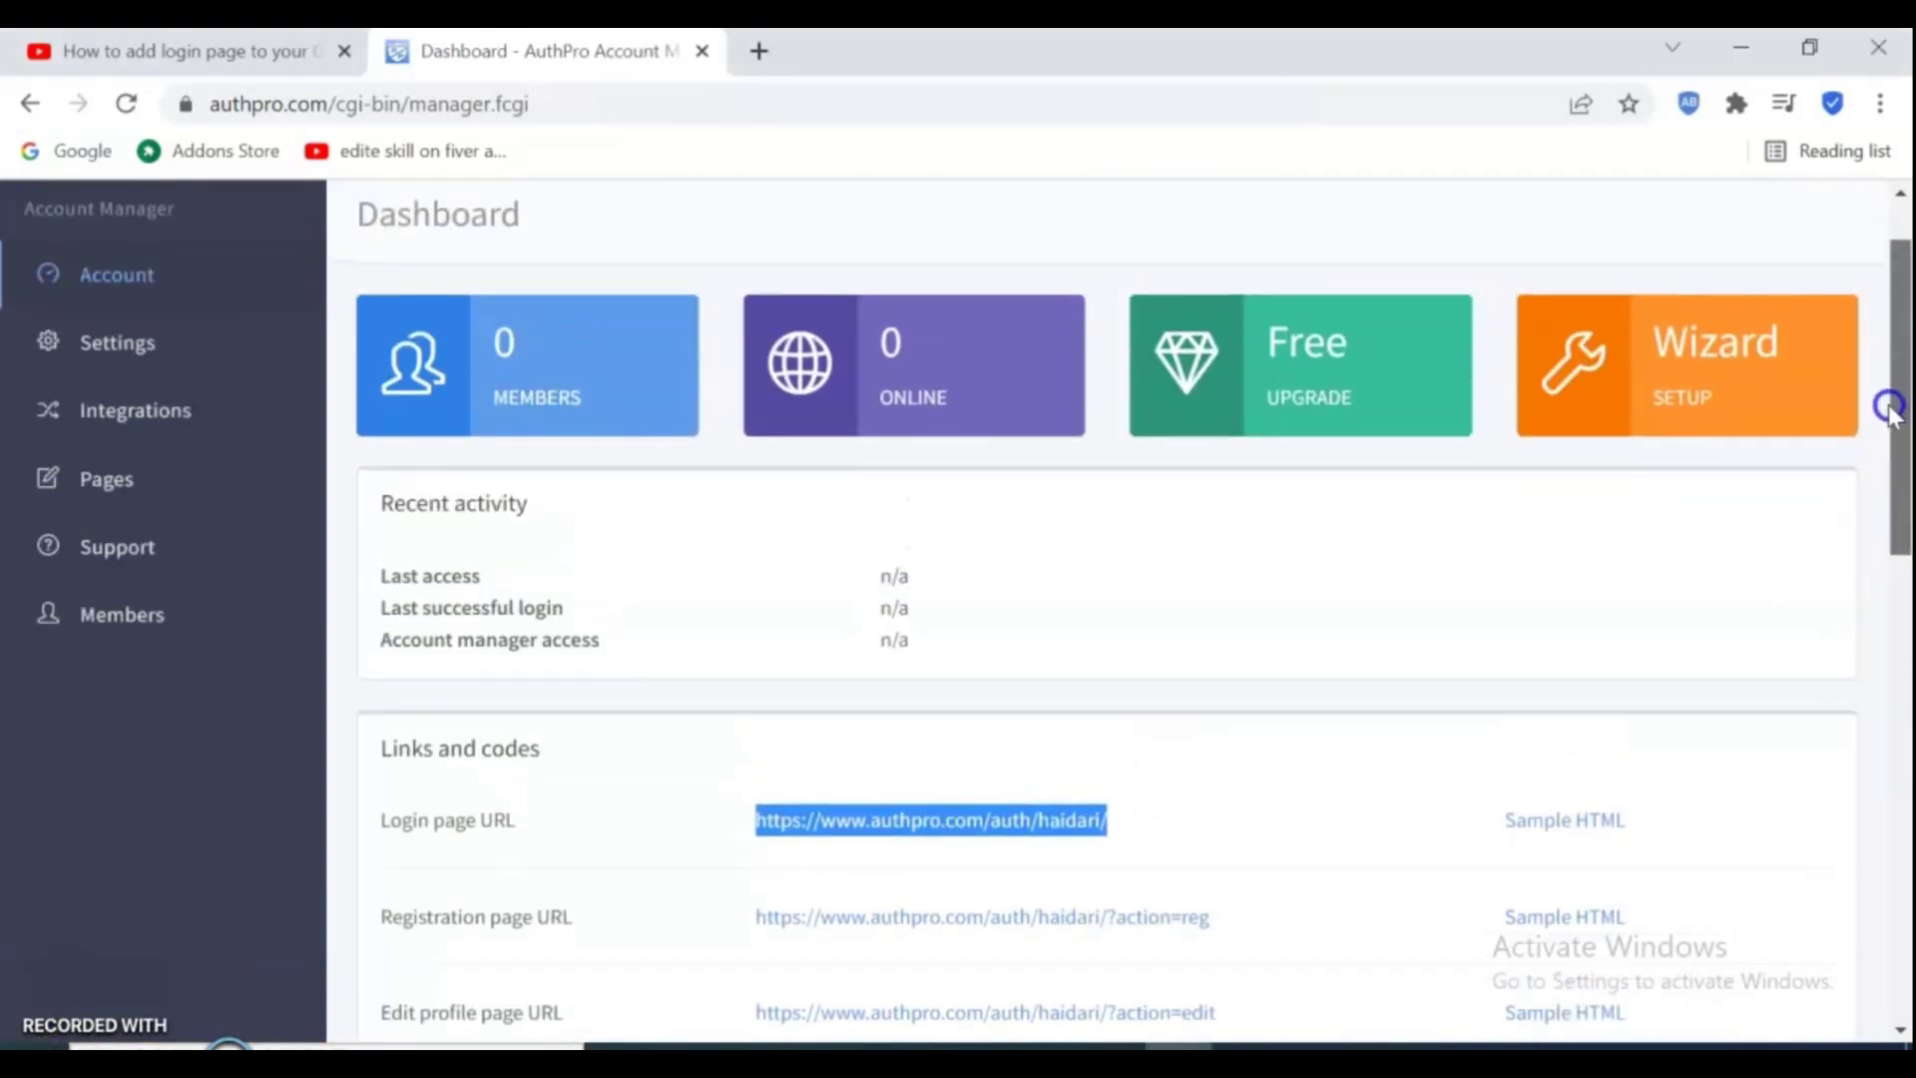
pyautogui.click(178, 627)
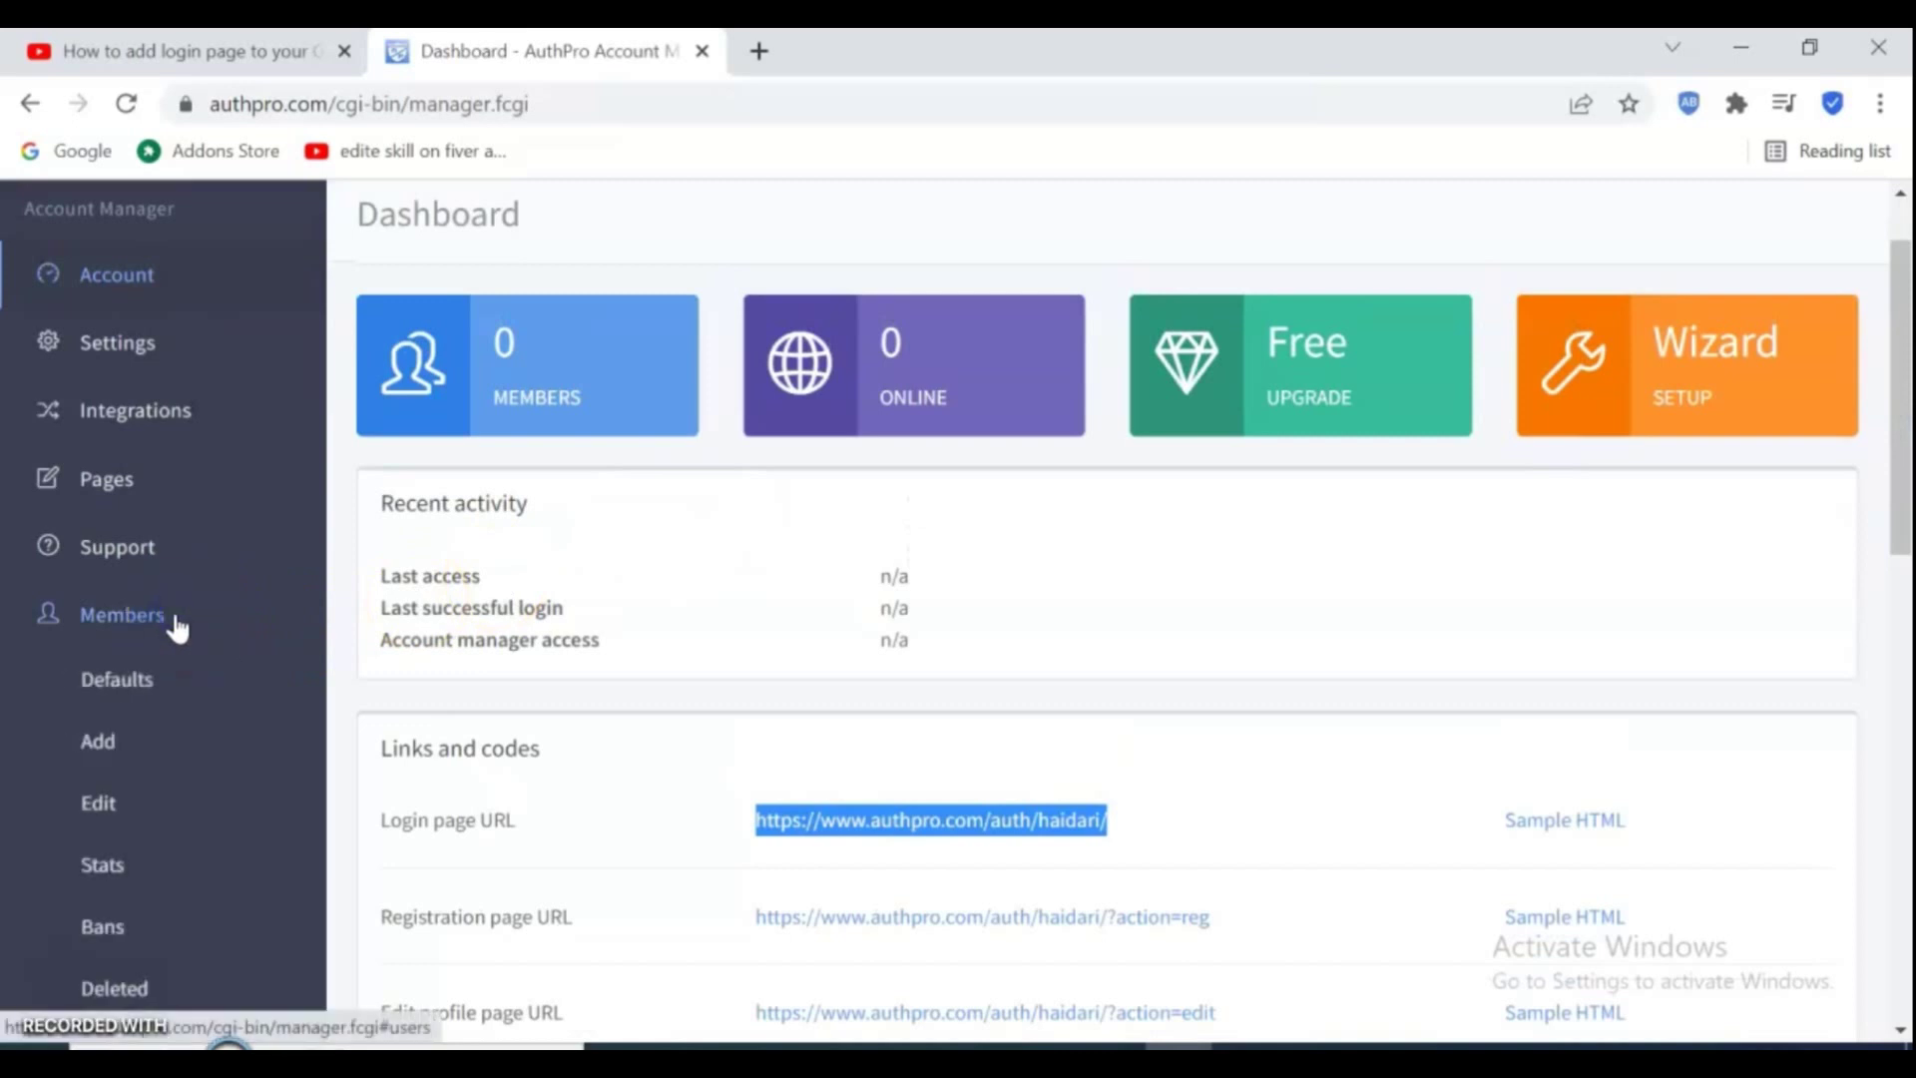
pyautogui.click(137, 679)
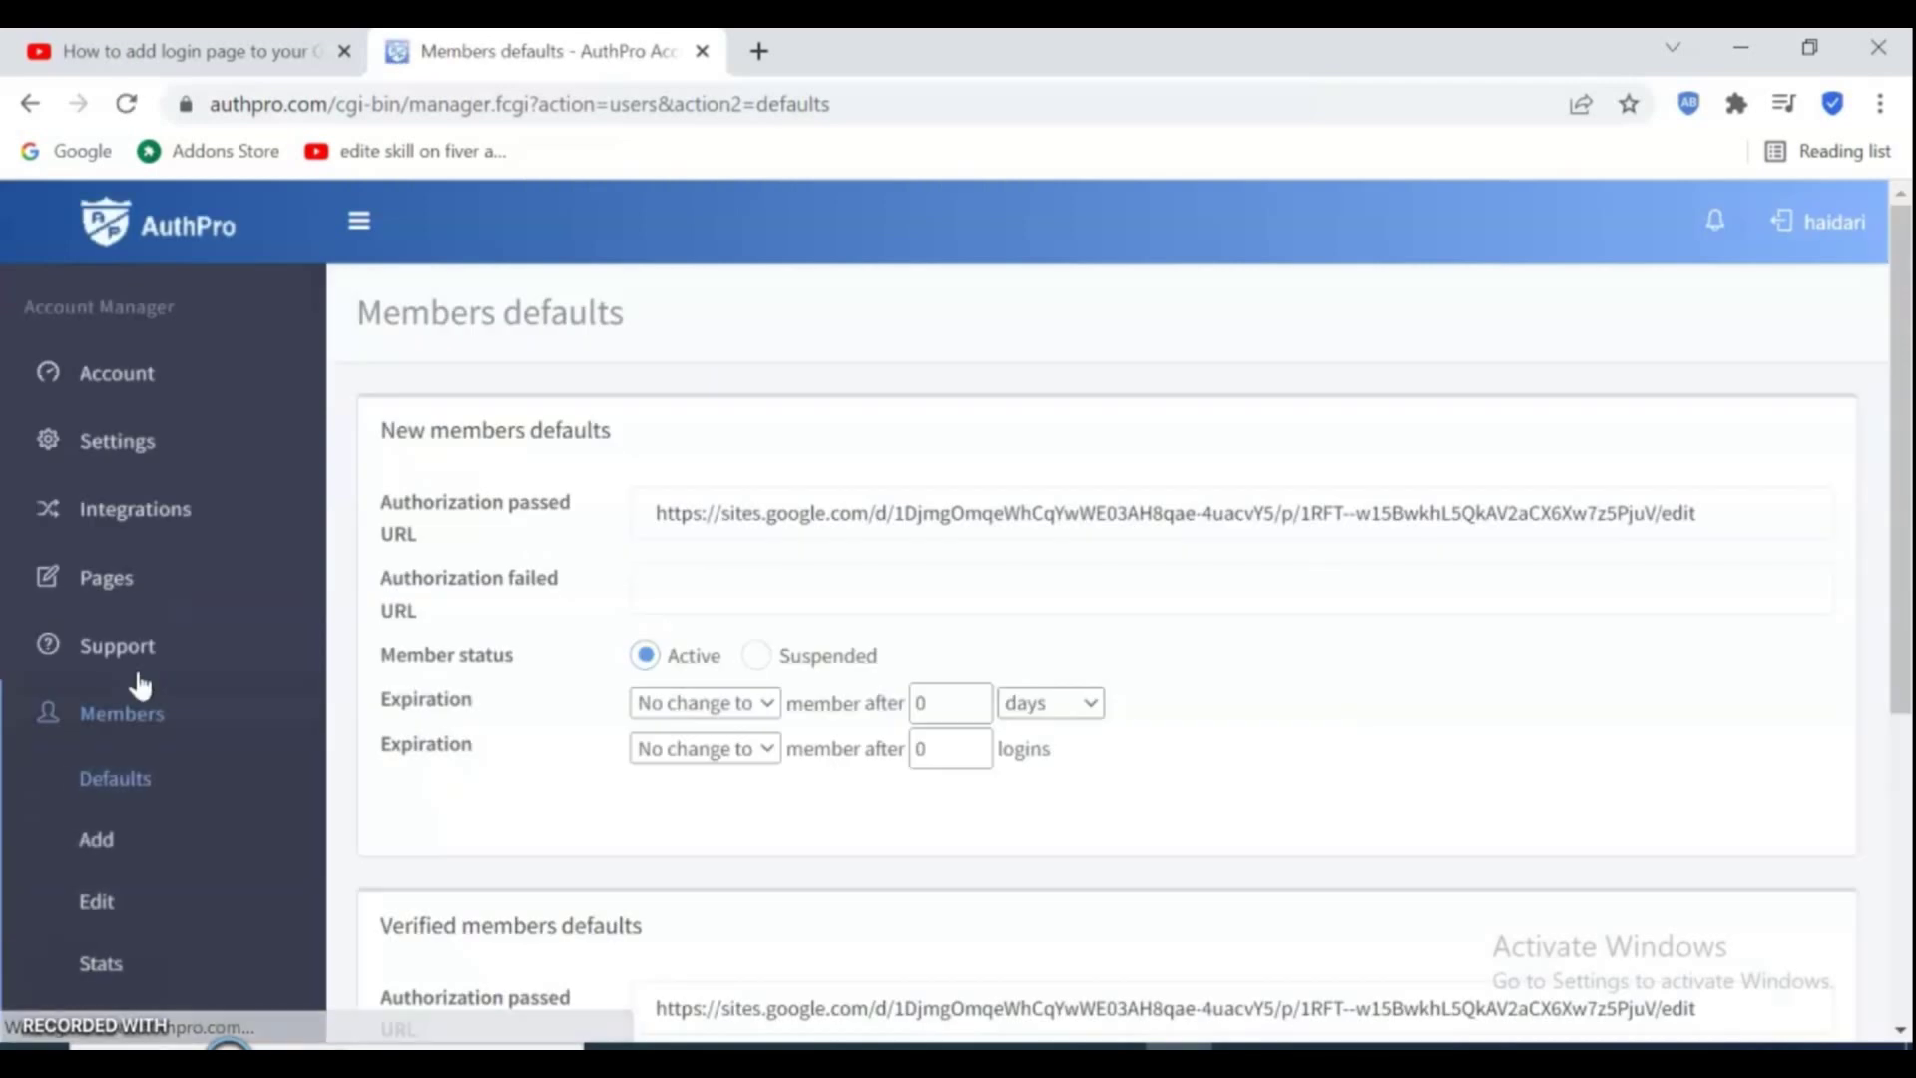
# - Keep the authorization passed URLs for new and verified members as entered and update the members defaults
pyautogui.click(643, 528)
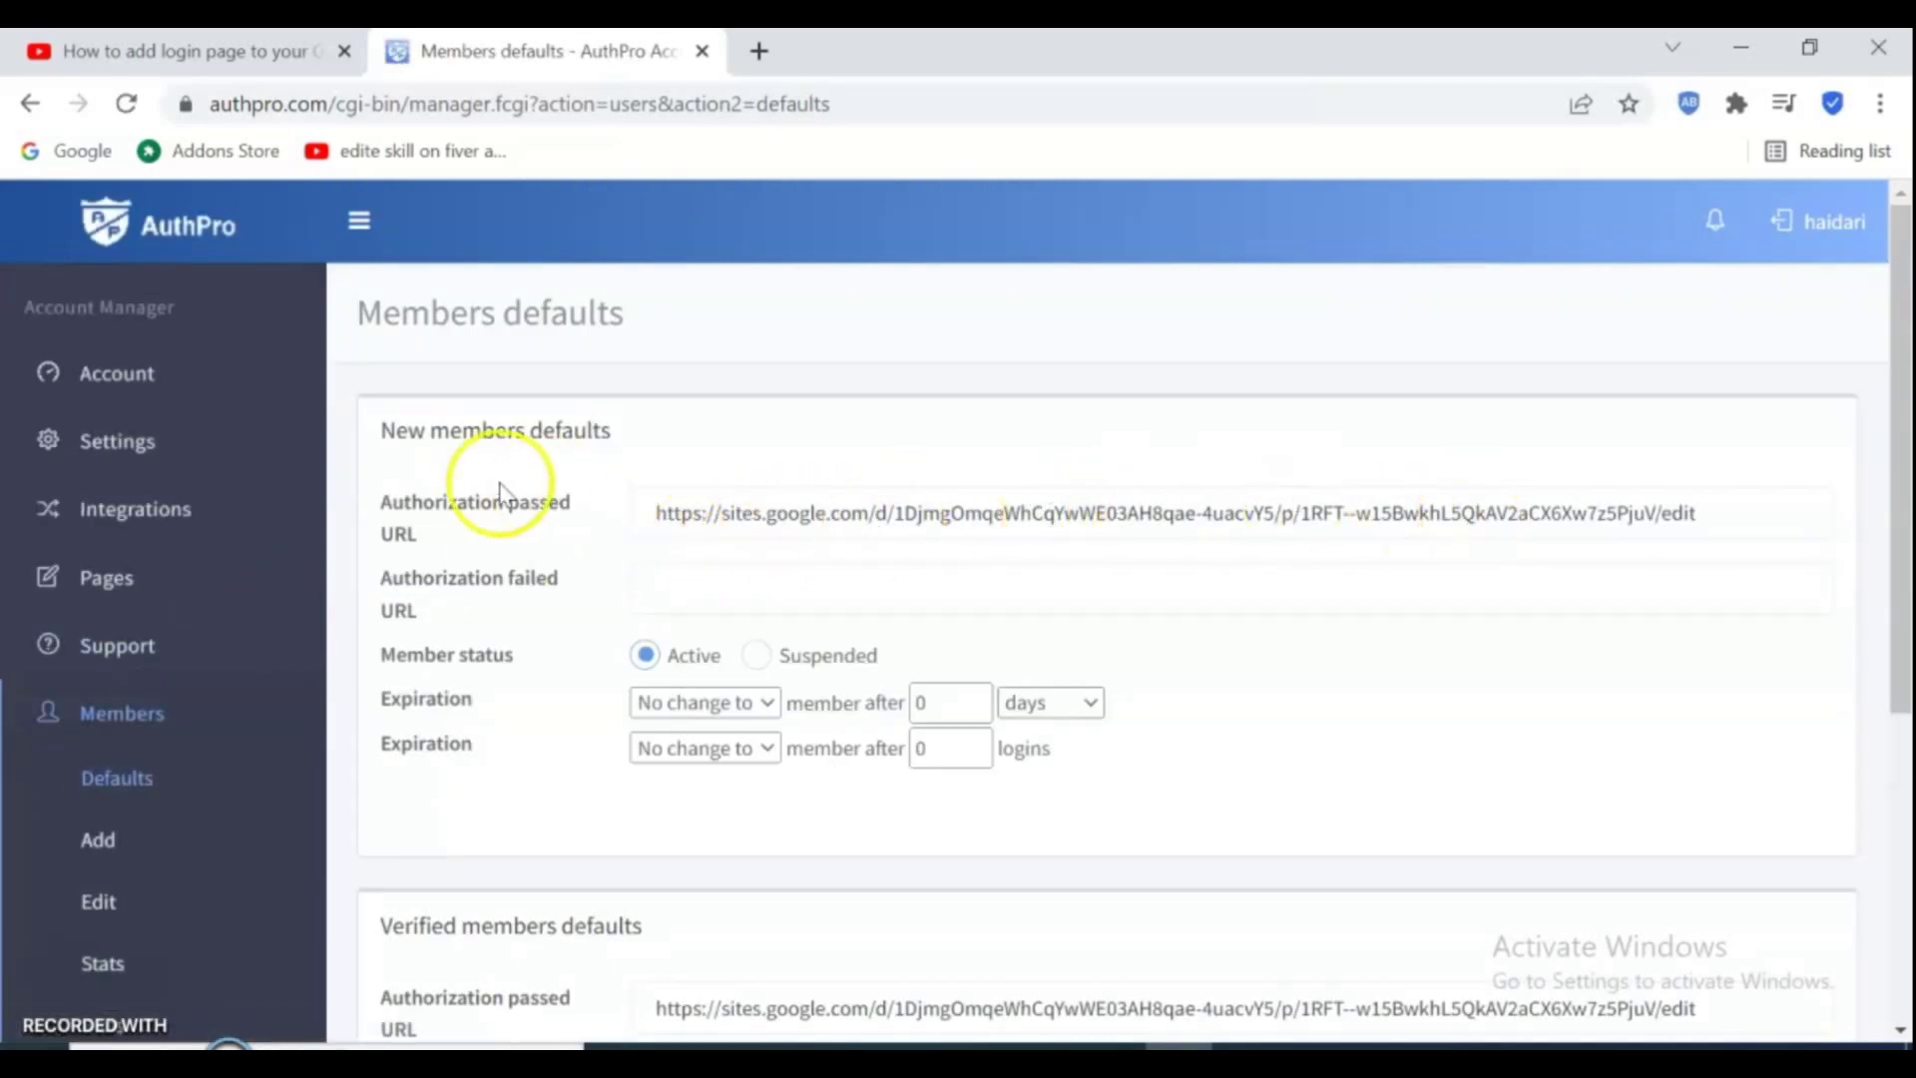
pyautogui.click(655, 513)
pyautogui.moveTo(654, 513); pyautogui.dragTo(1715, 621)
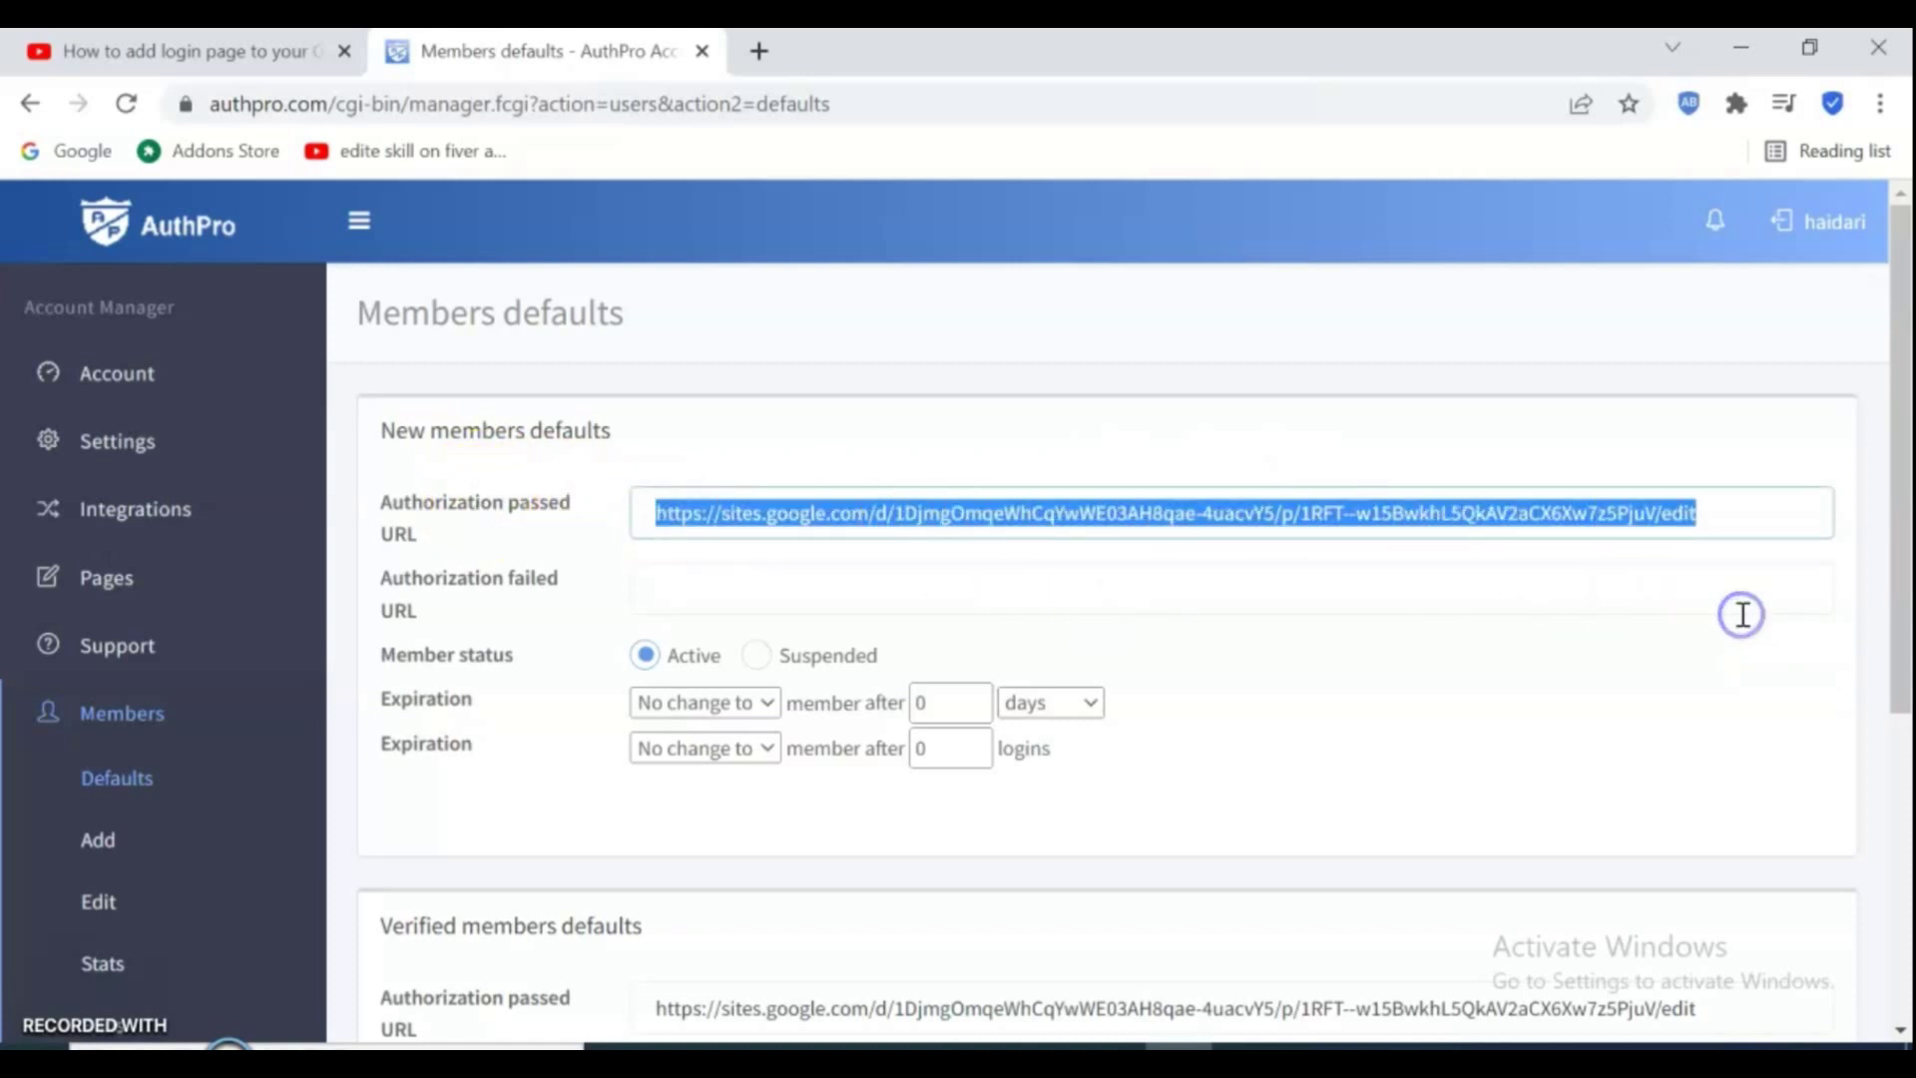
pyautogui.moveTo(1901, 509); pyautogui.dragTo(1904, 811)
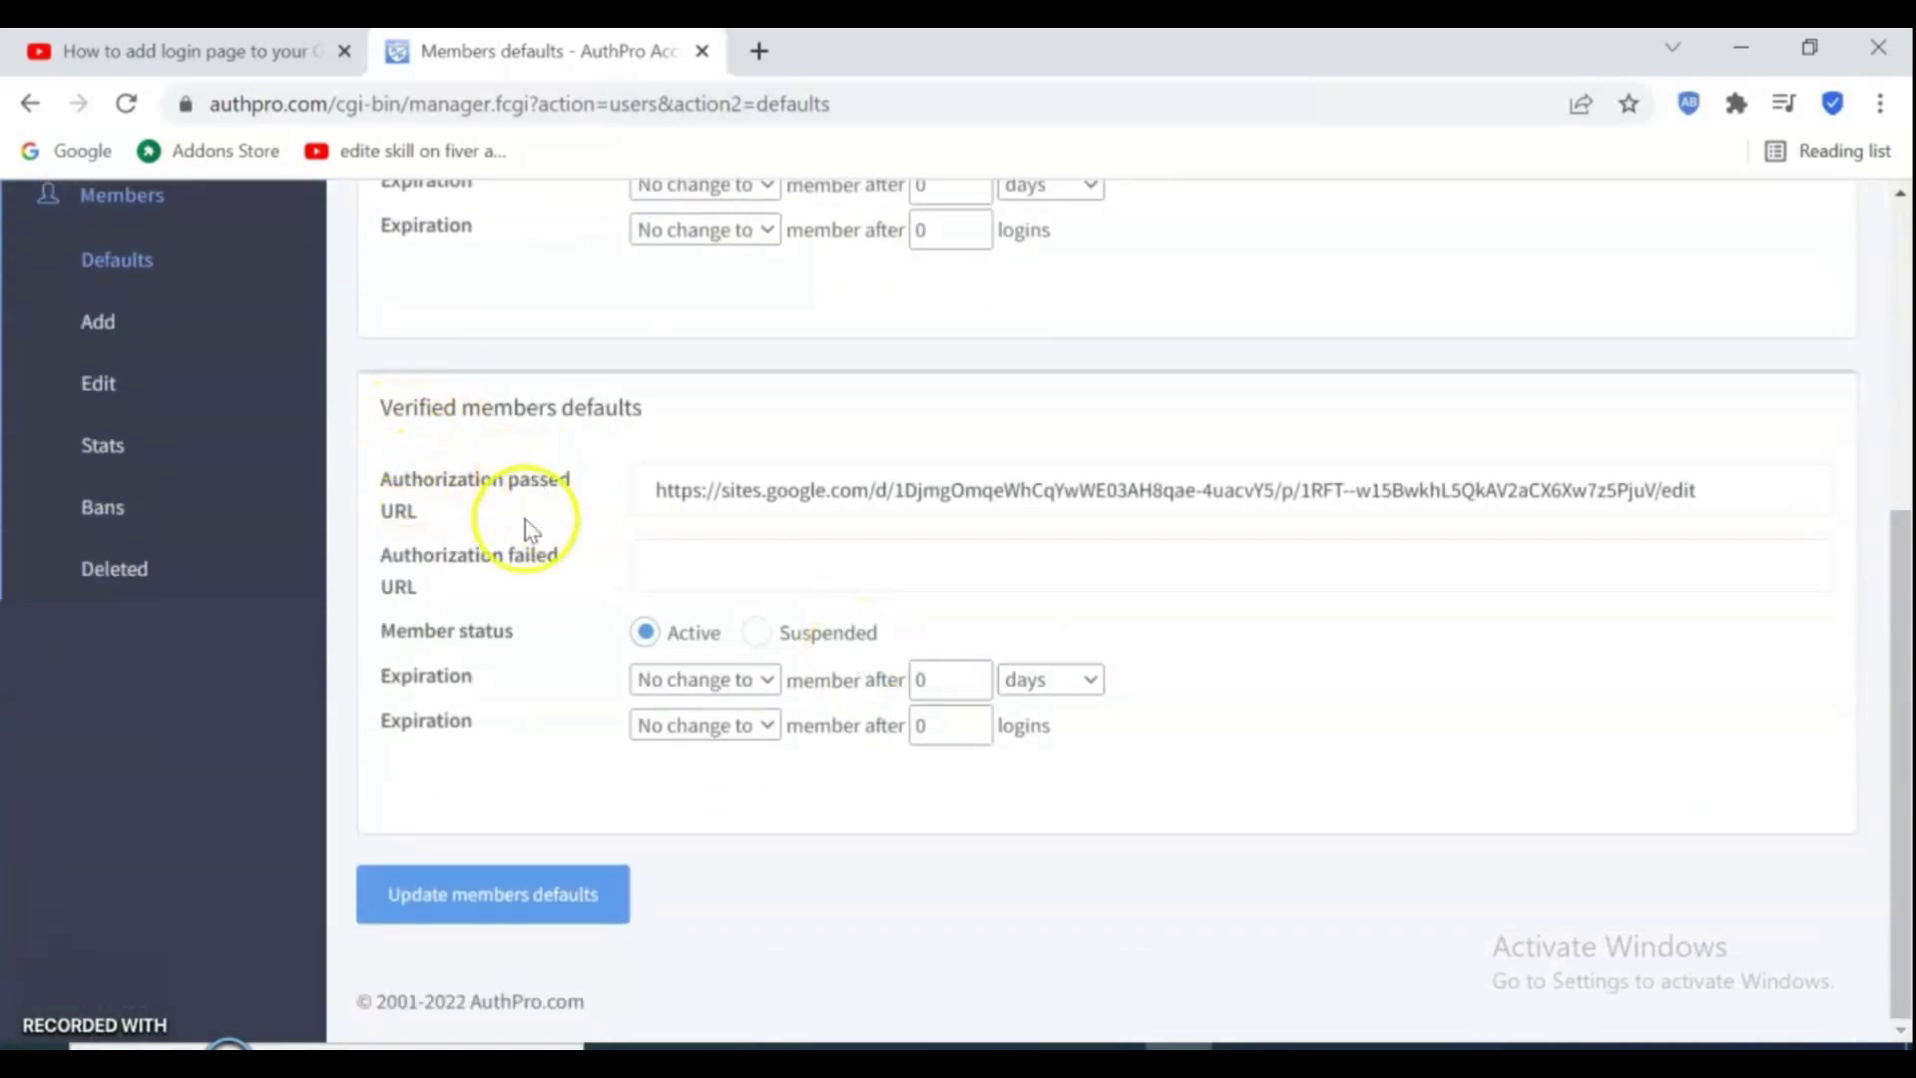
pyautogui.click(439, 884)
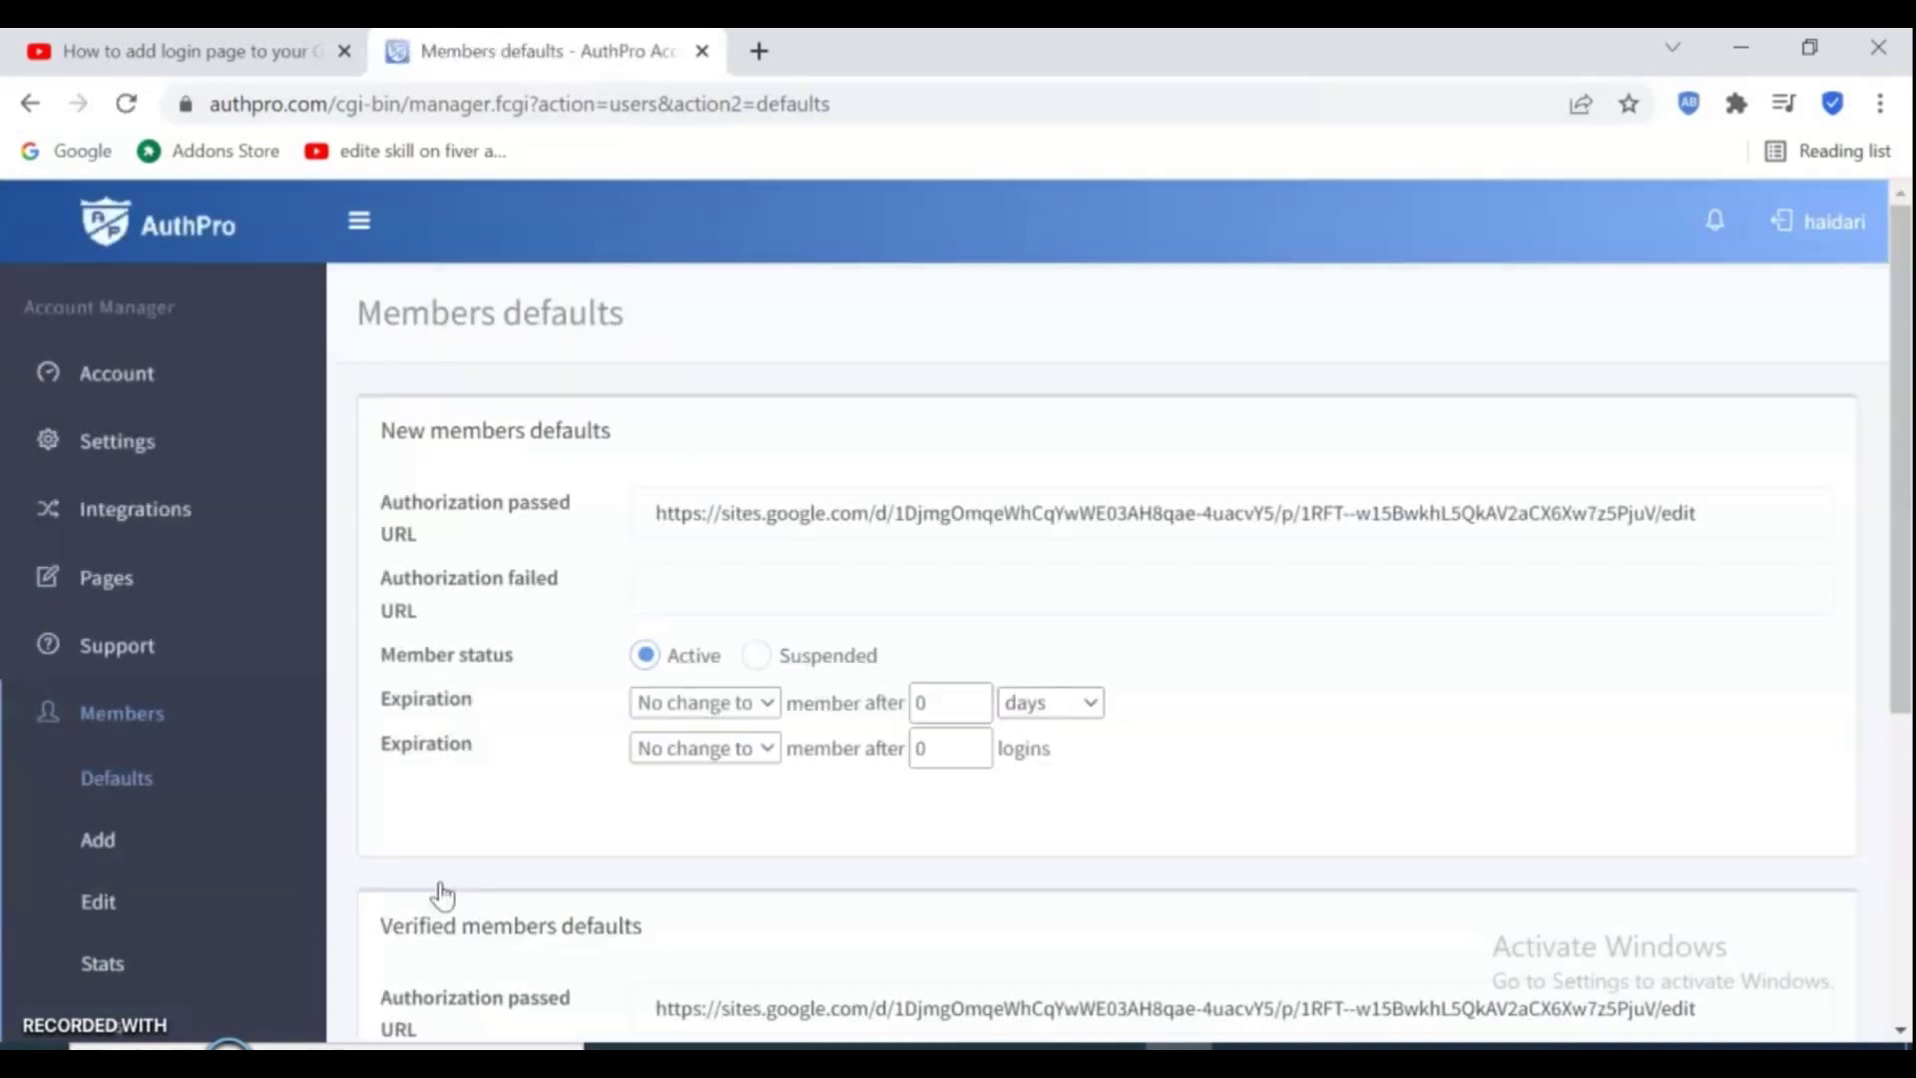
# - Open the page for adding members and look over its setup options and new member entry form
pyautogui.click(371, 689)
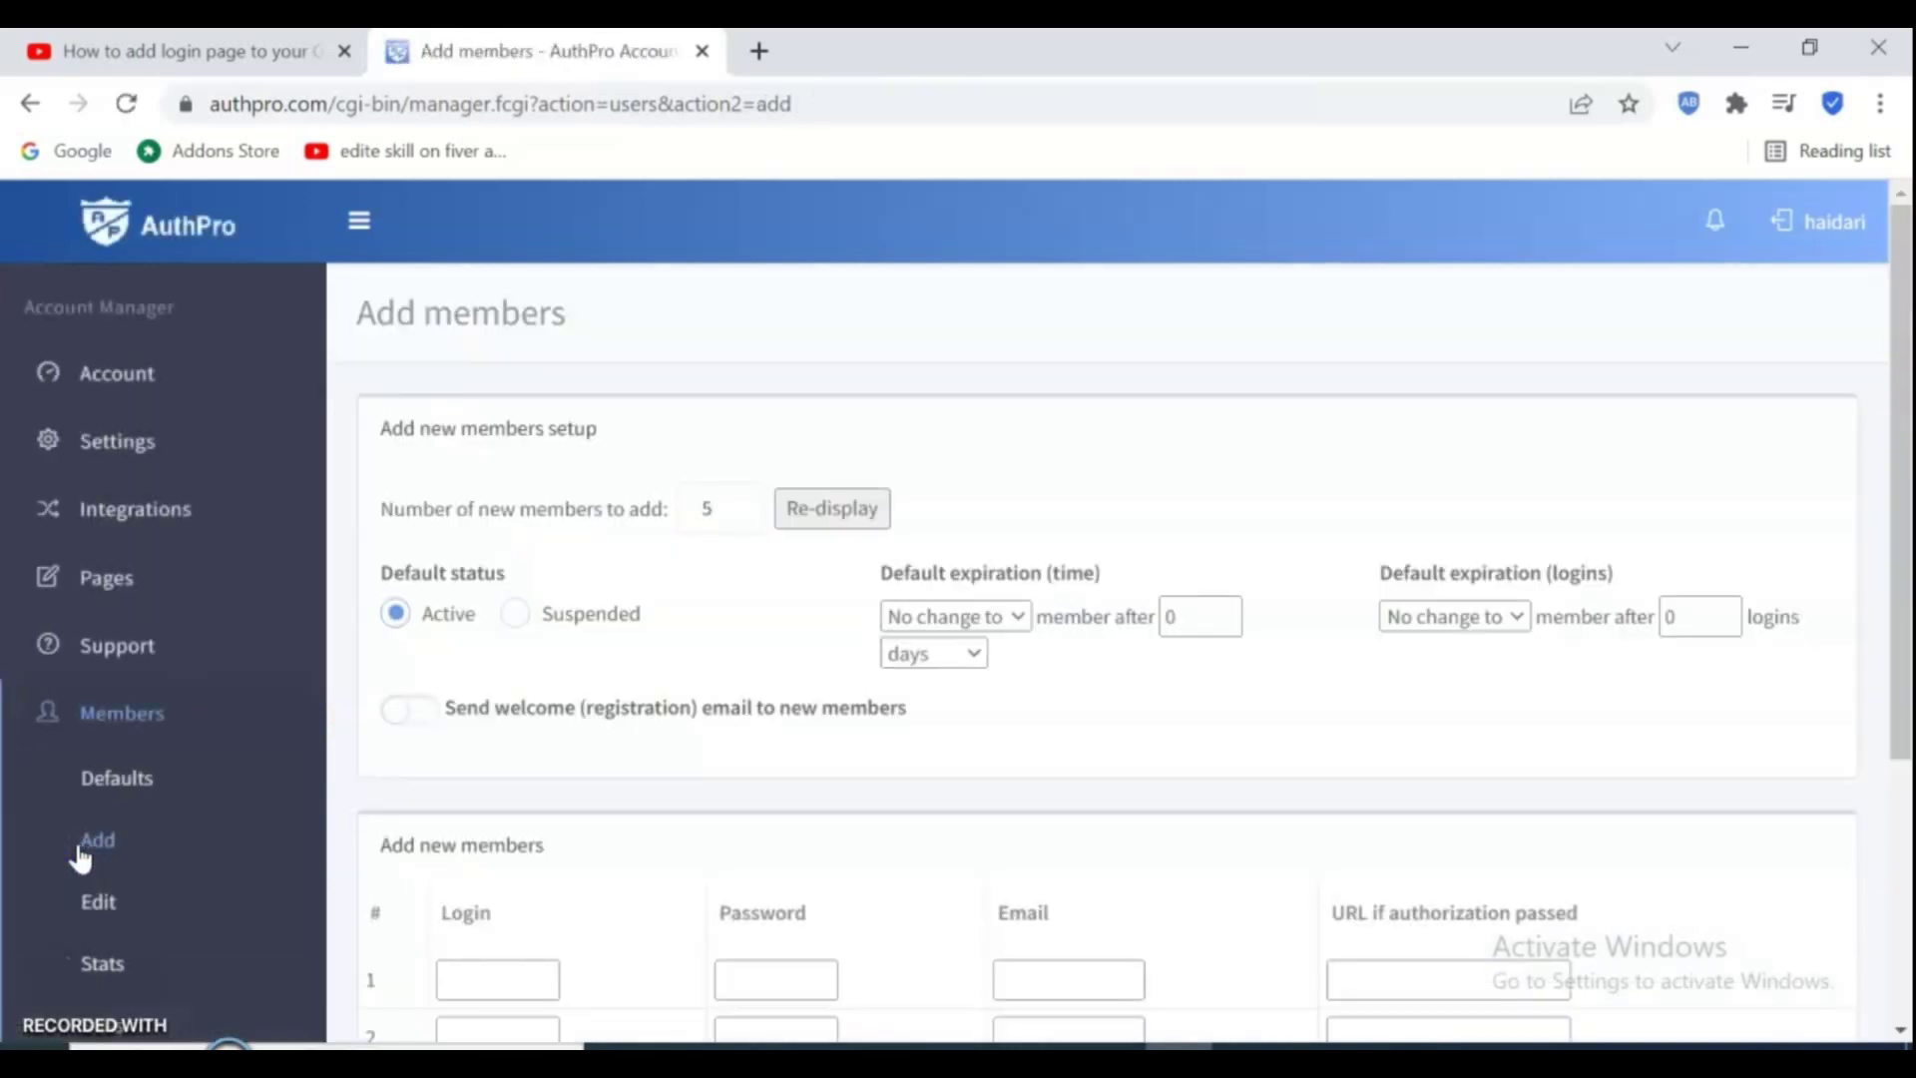
pyautogui.click(1901, 417)
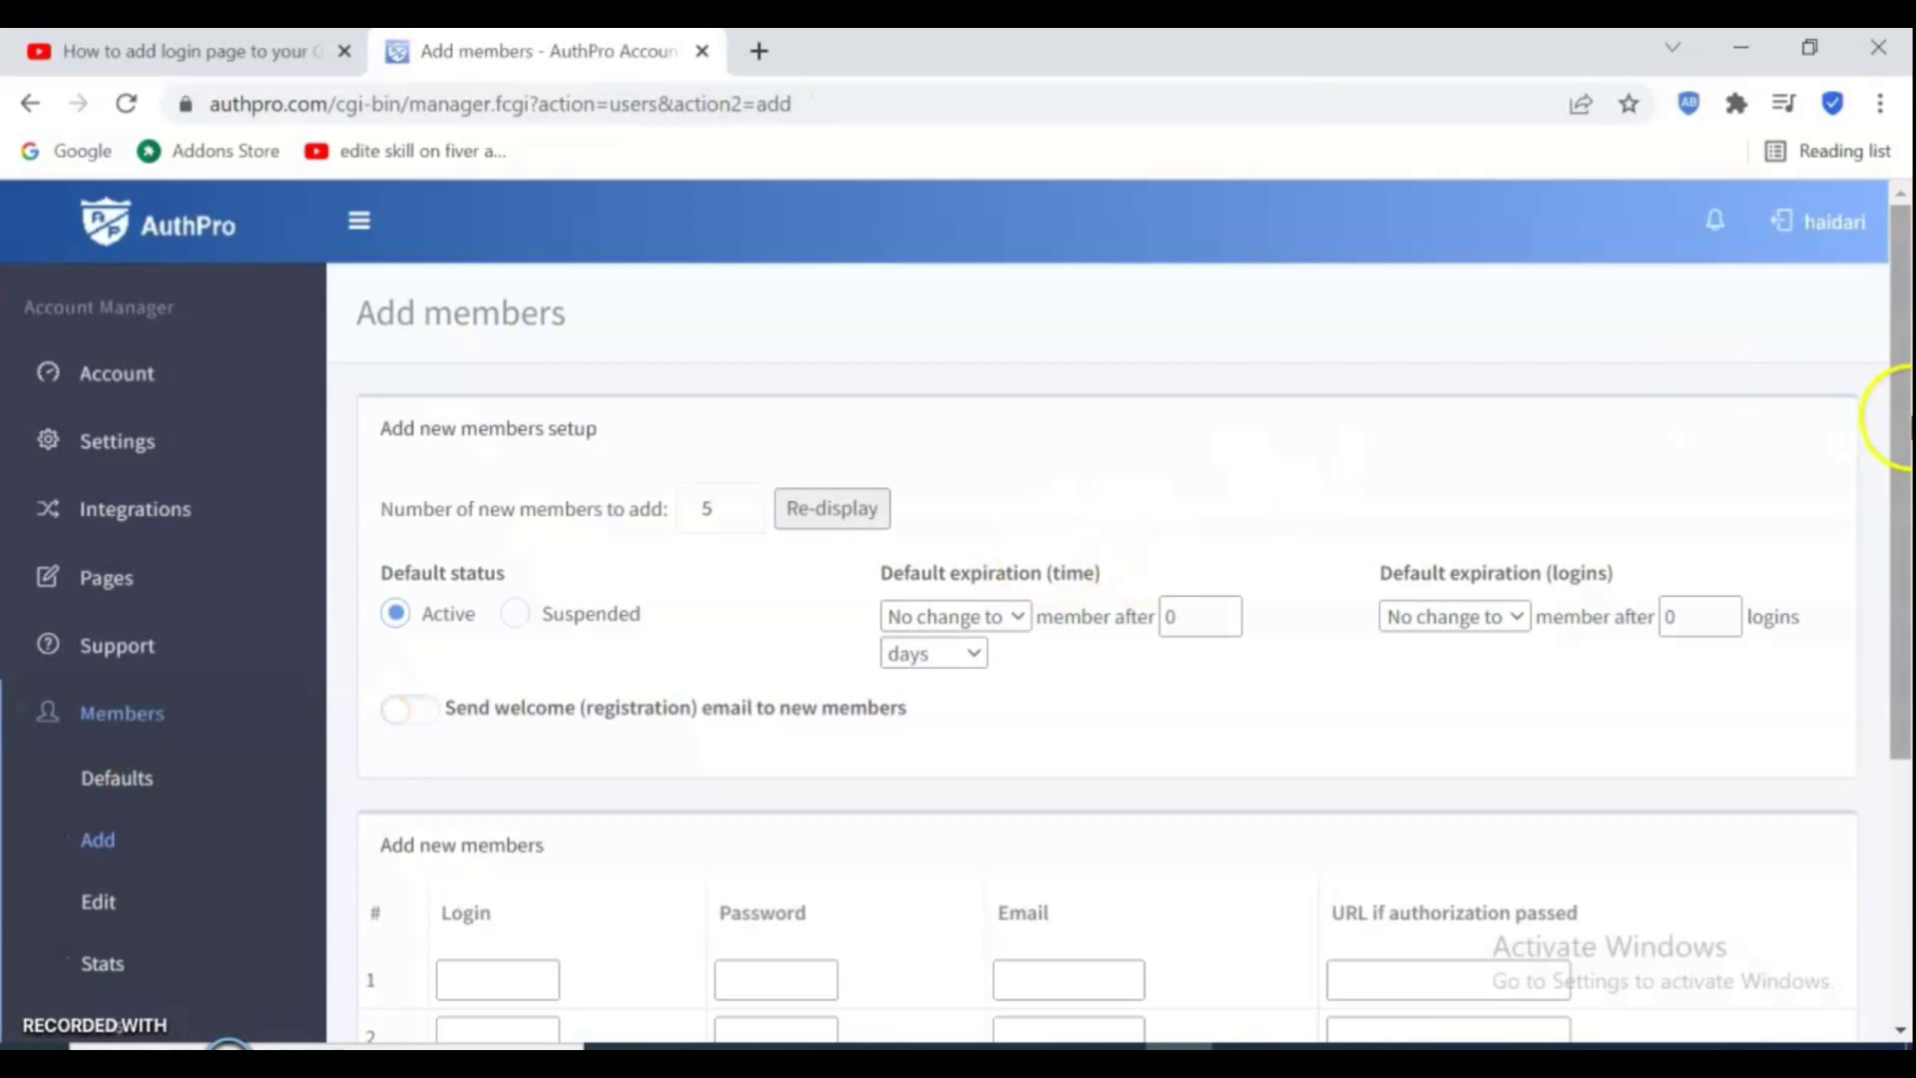
pyautogui.moveTo(1902, 424); pyautogui.dragTo(1873, 711)
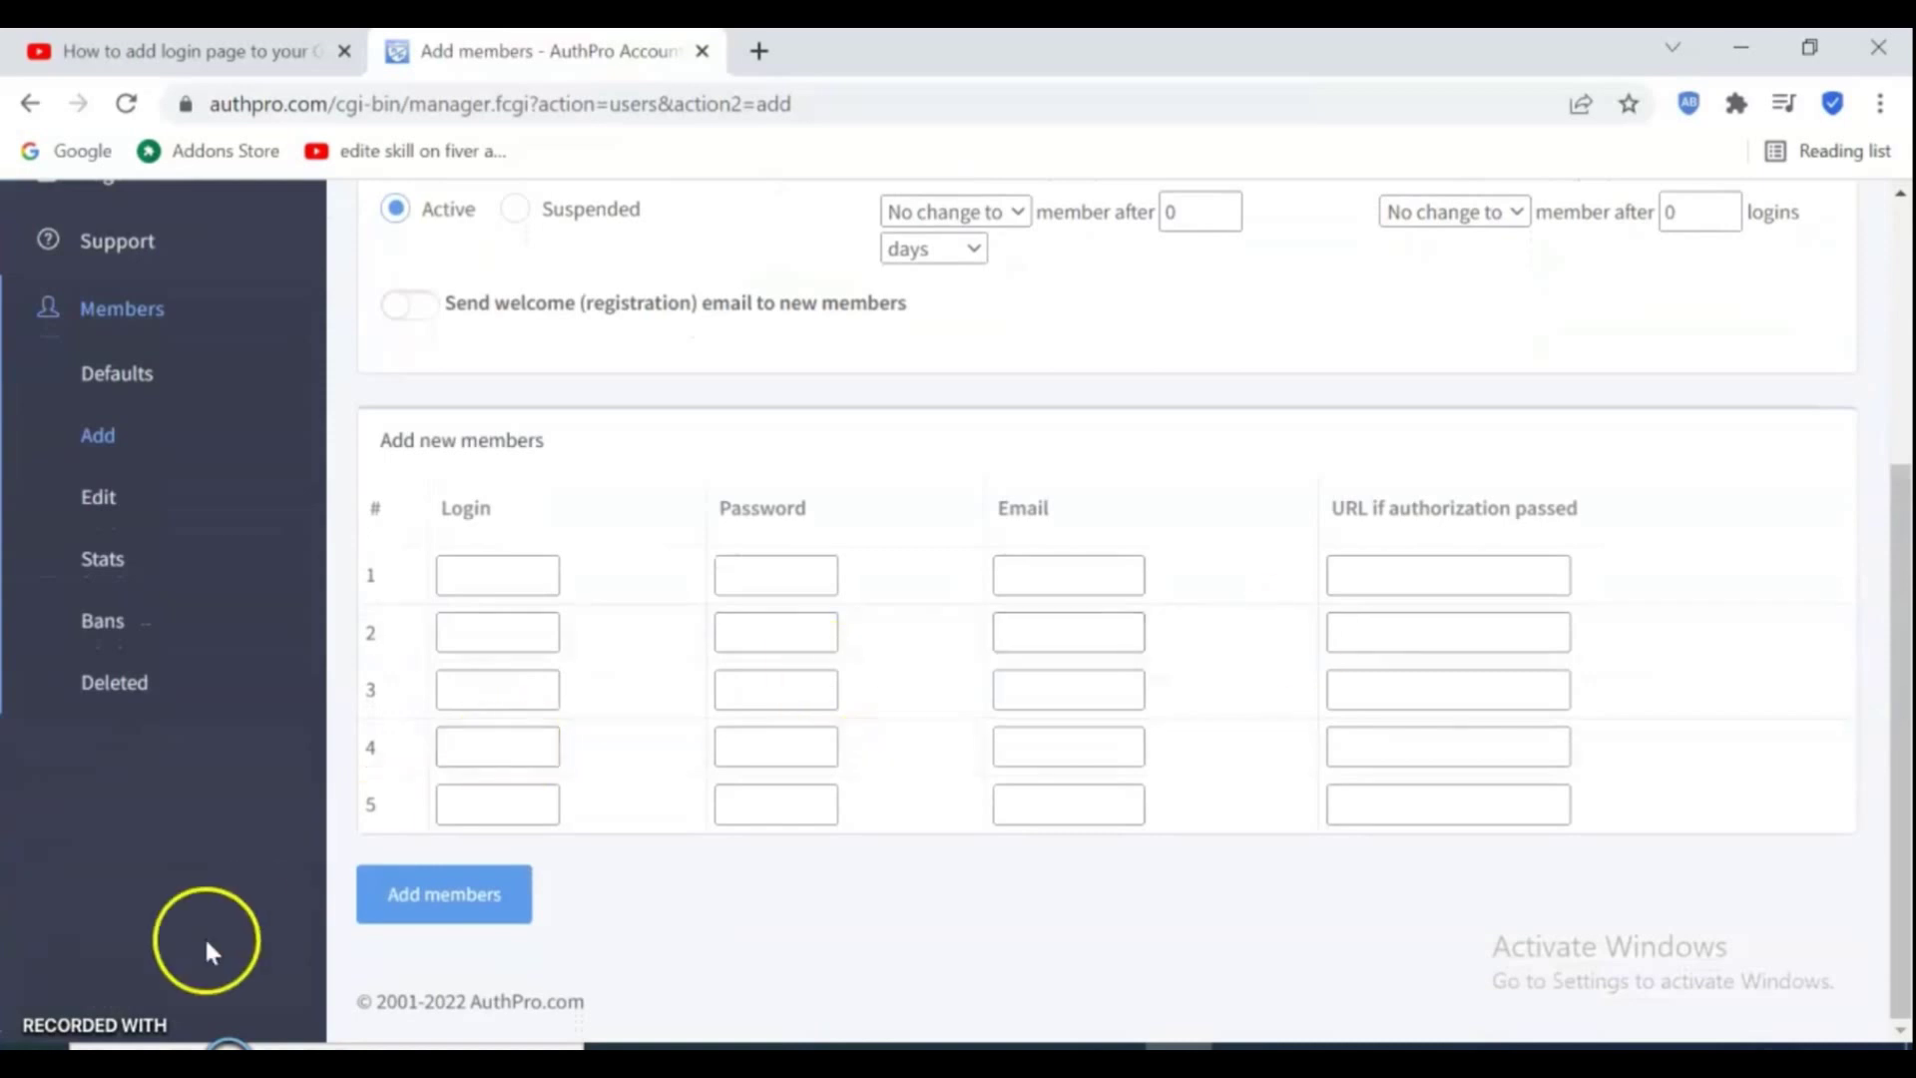
# - Add a new active member by entering the member's login name and password in the first new member row
pyautogui.click(508, 582)
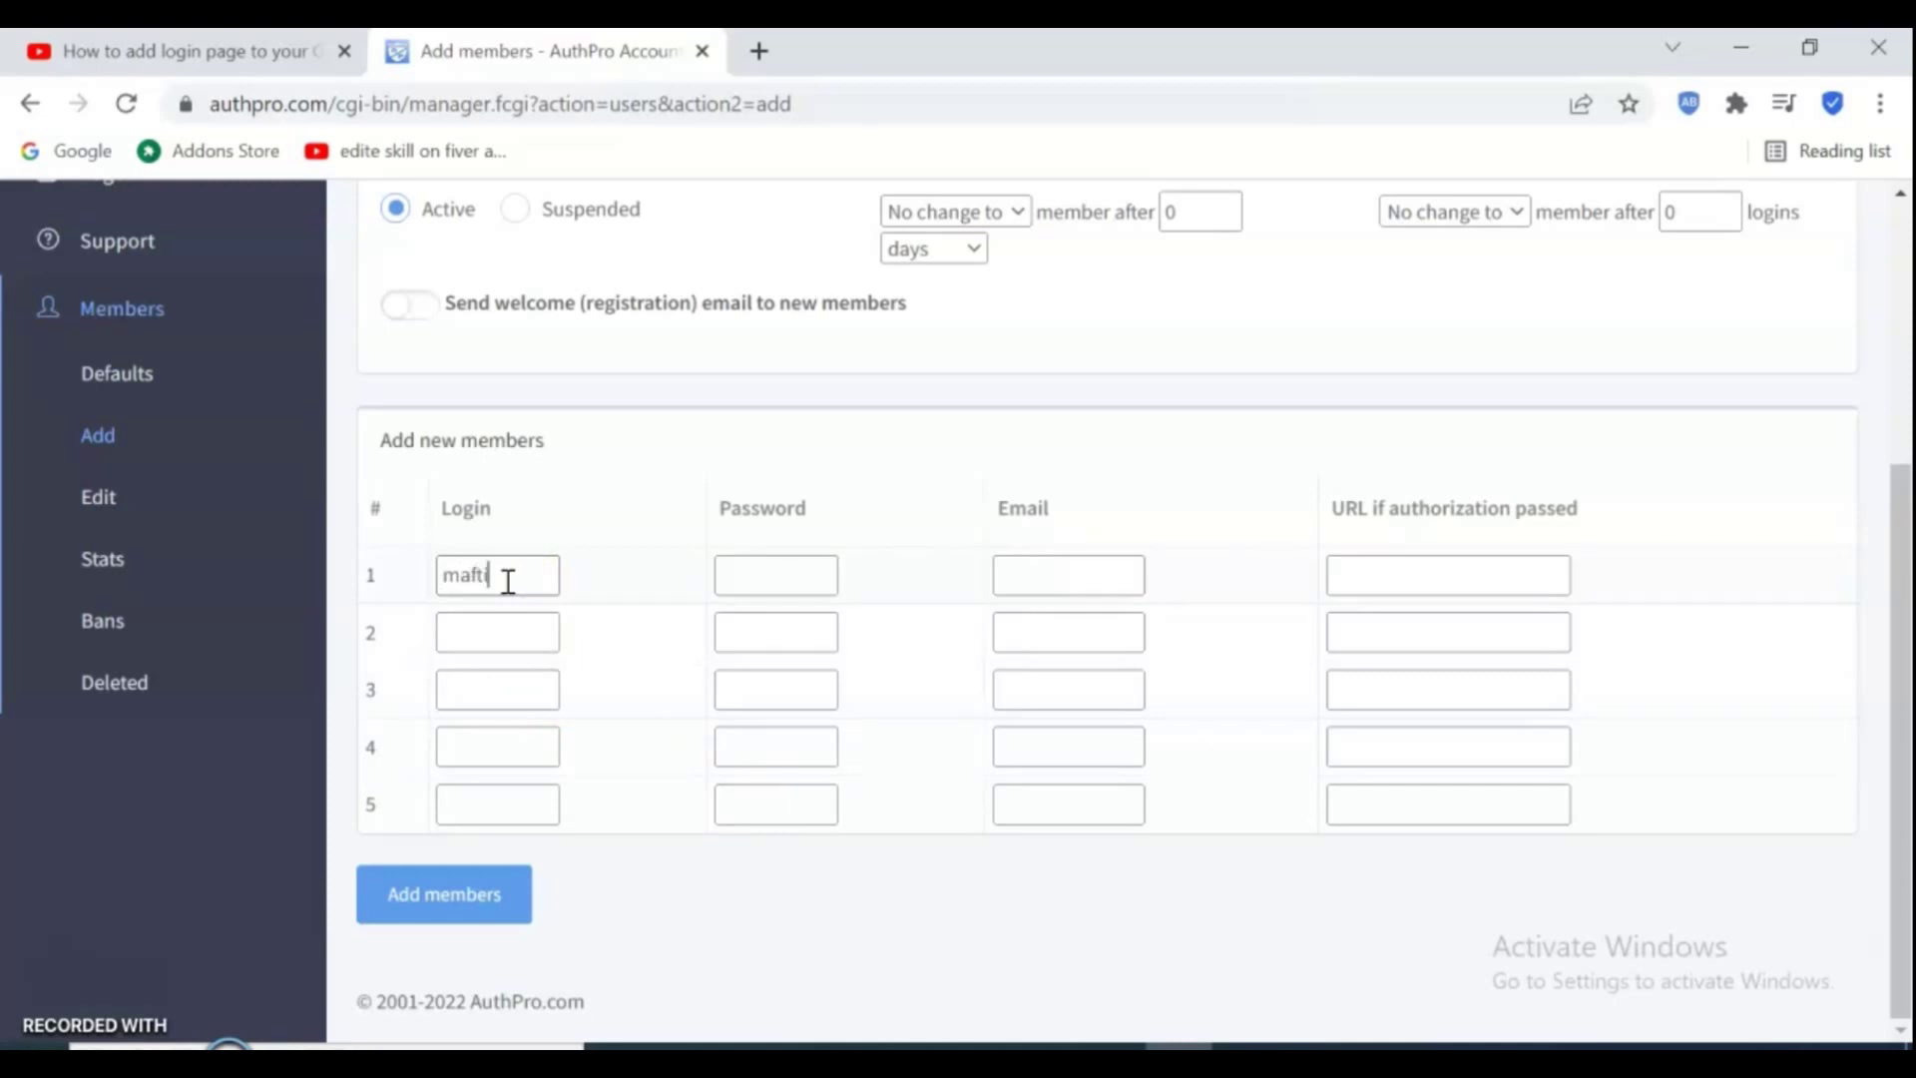
pyautogui.click(776, 582)
pyautogui.click(472, 895)
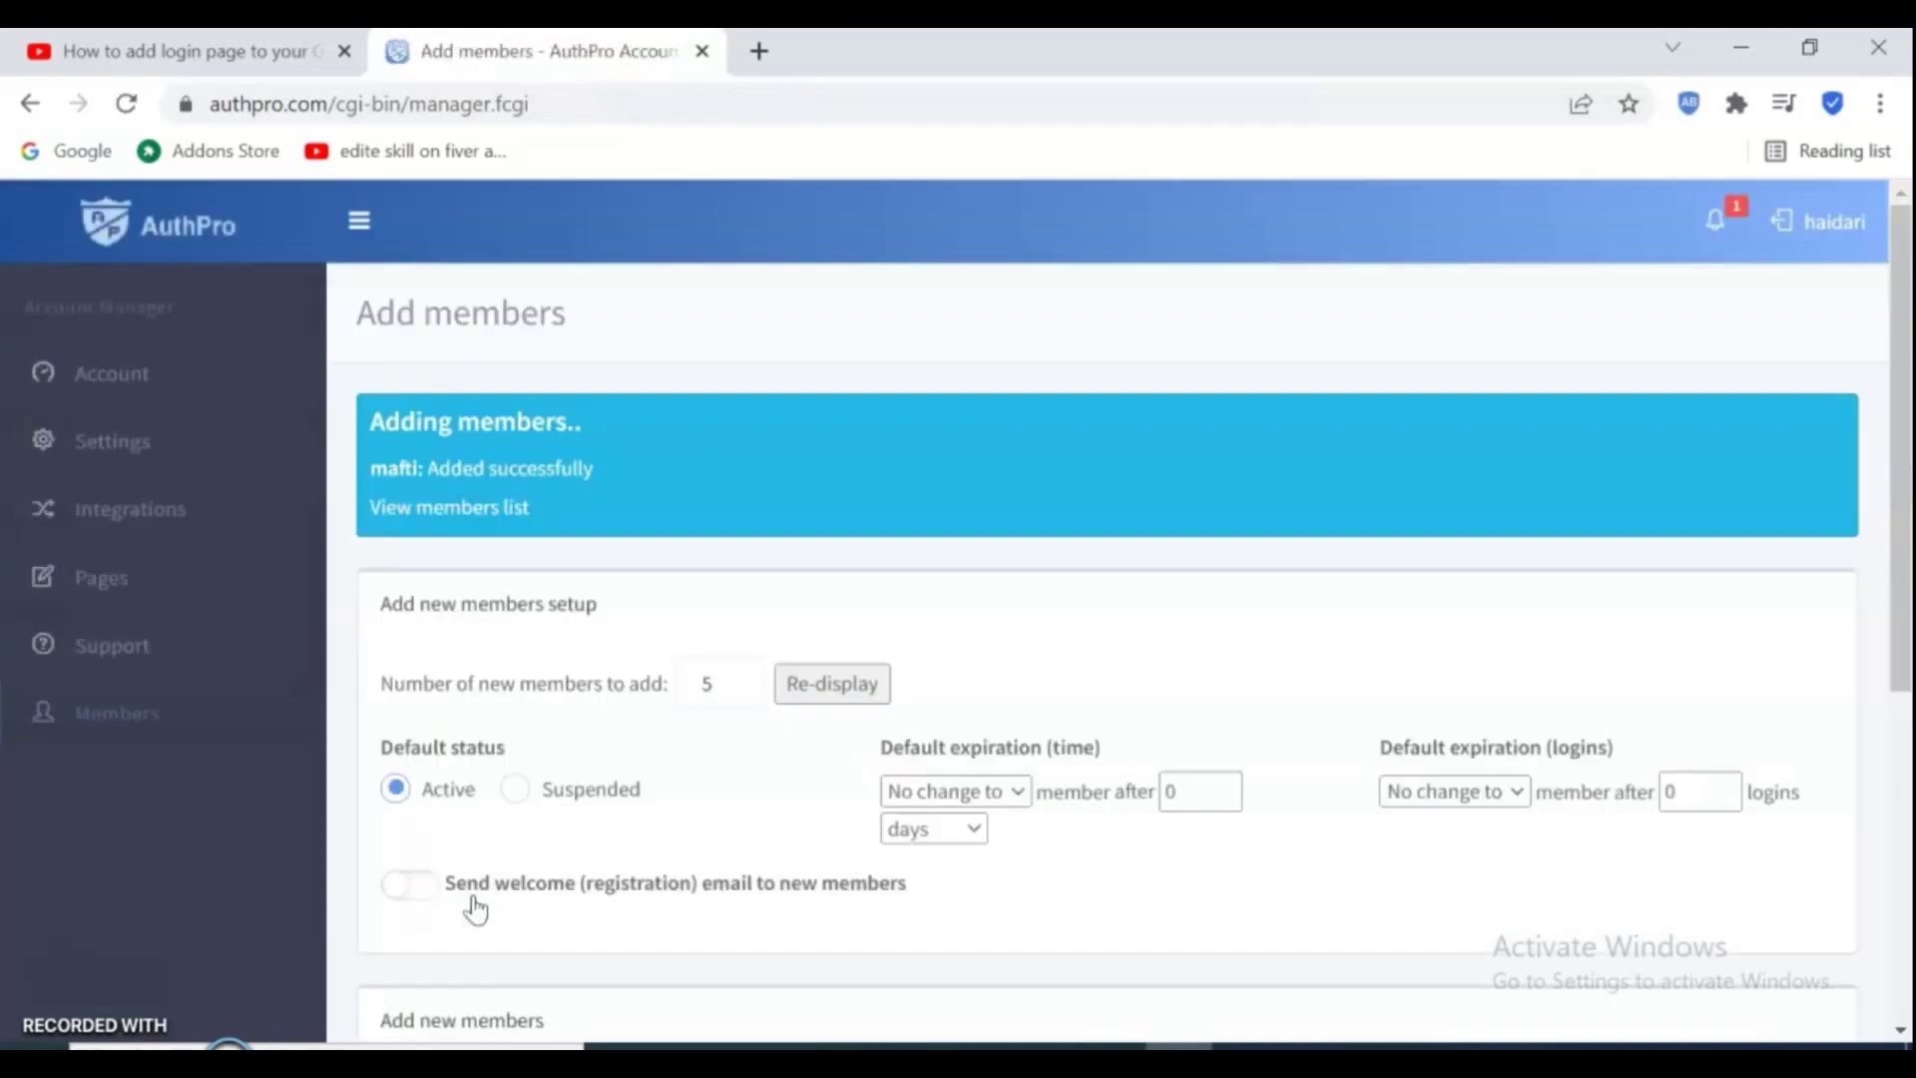
pyautogui.click(505, 404)
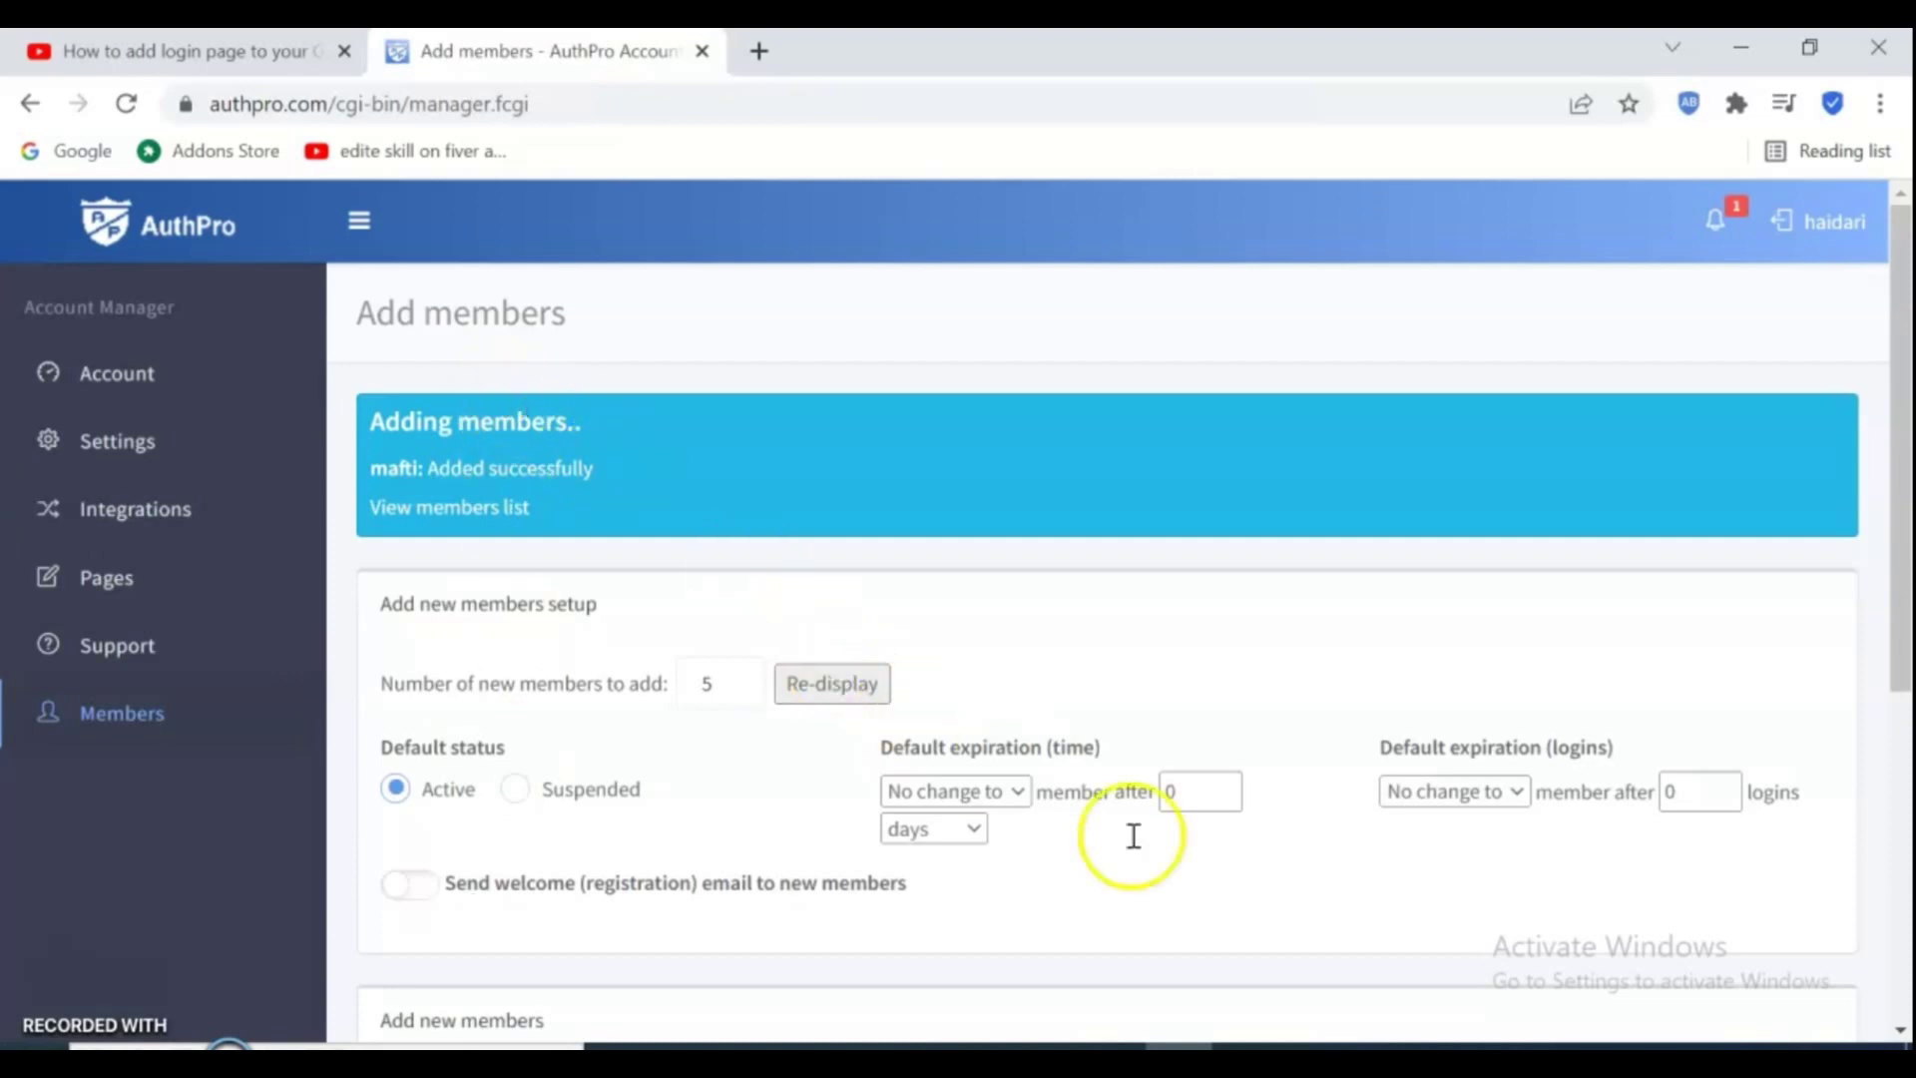
# - Switch to the litshop editor in Google Sites and open the published site at the Home page's login form
pyautogui.click(1253, 1042)
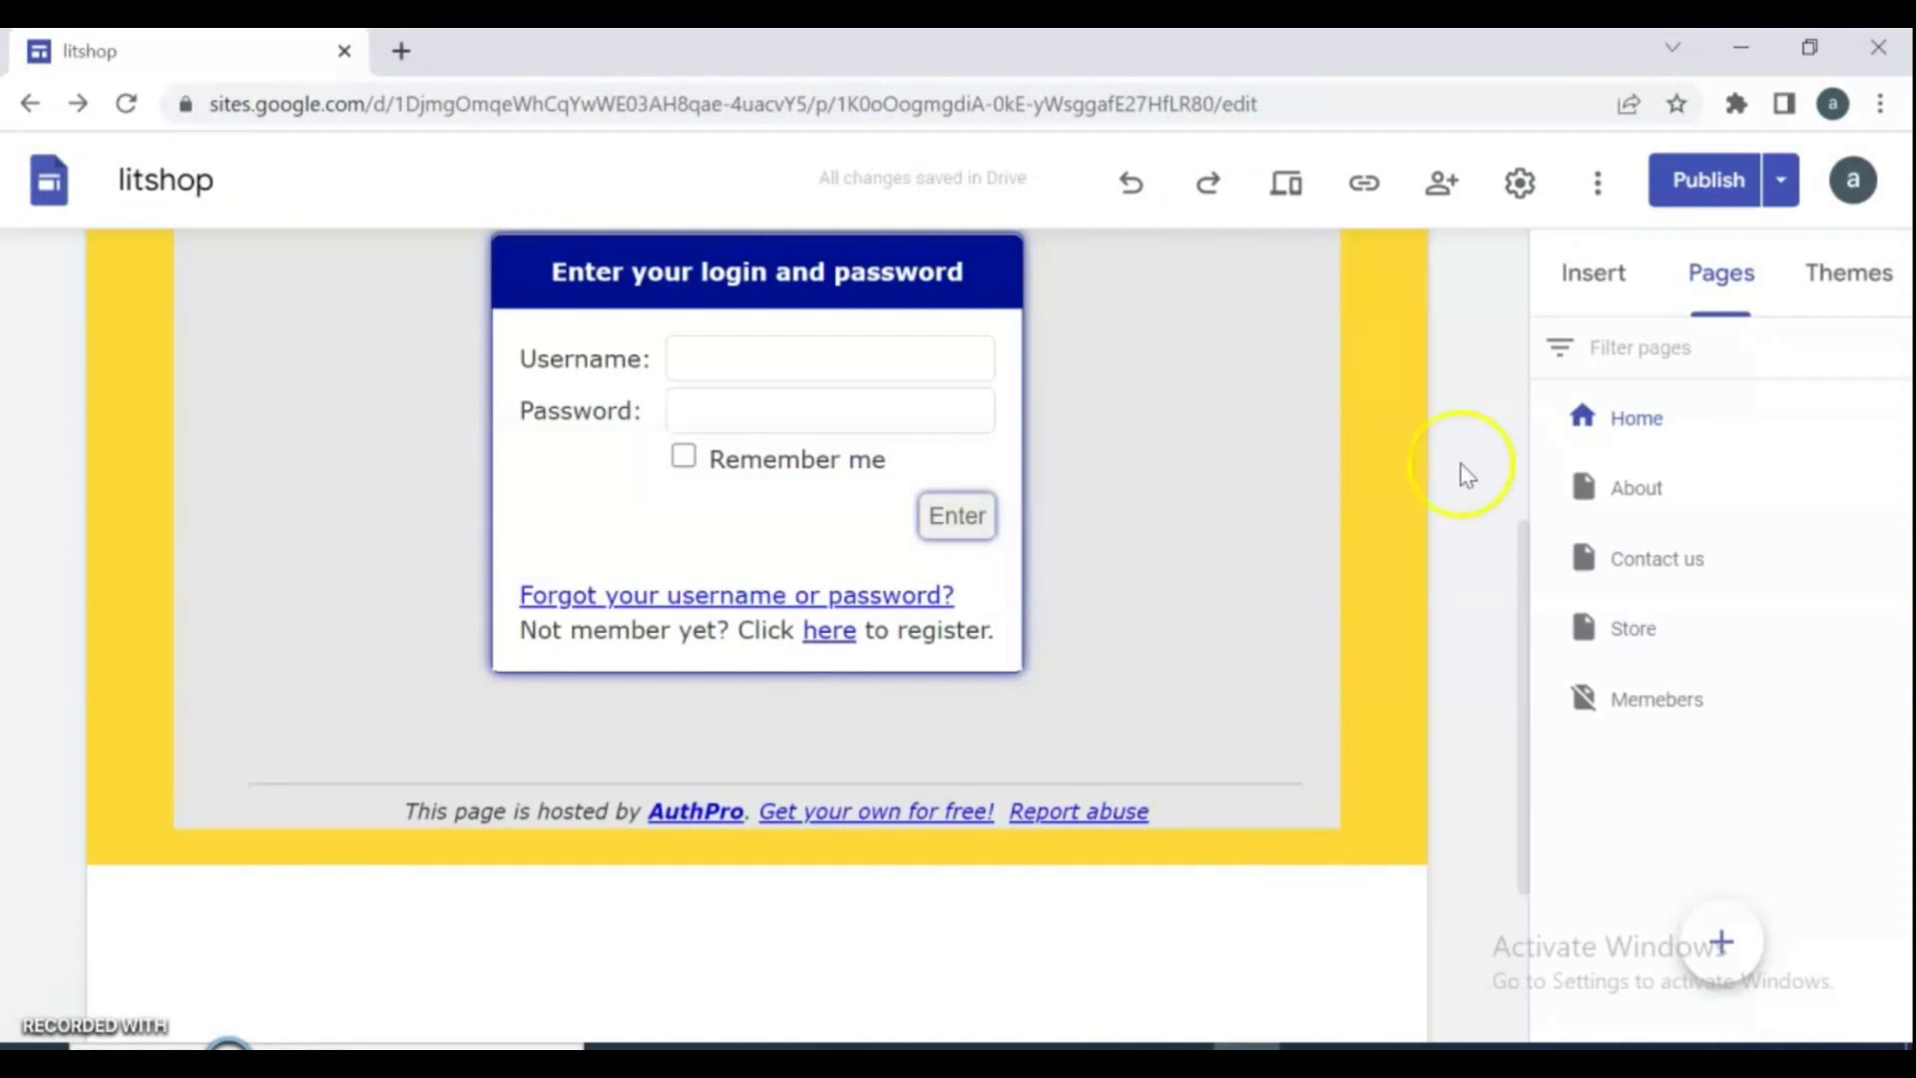
pyautogui.click(1783, 184)
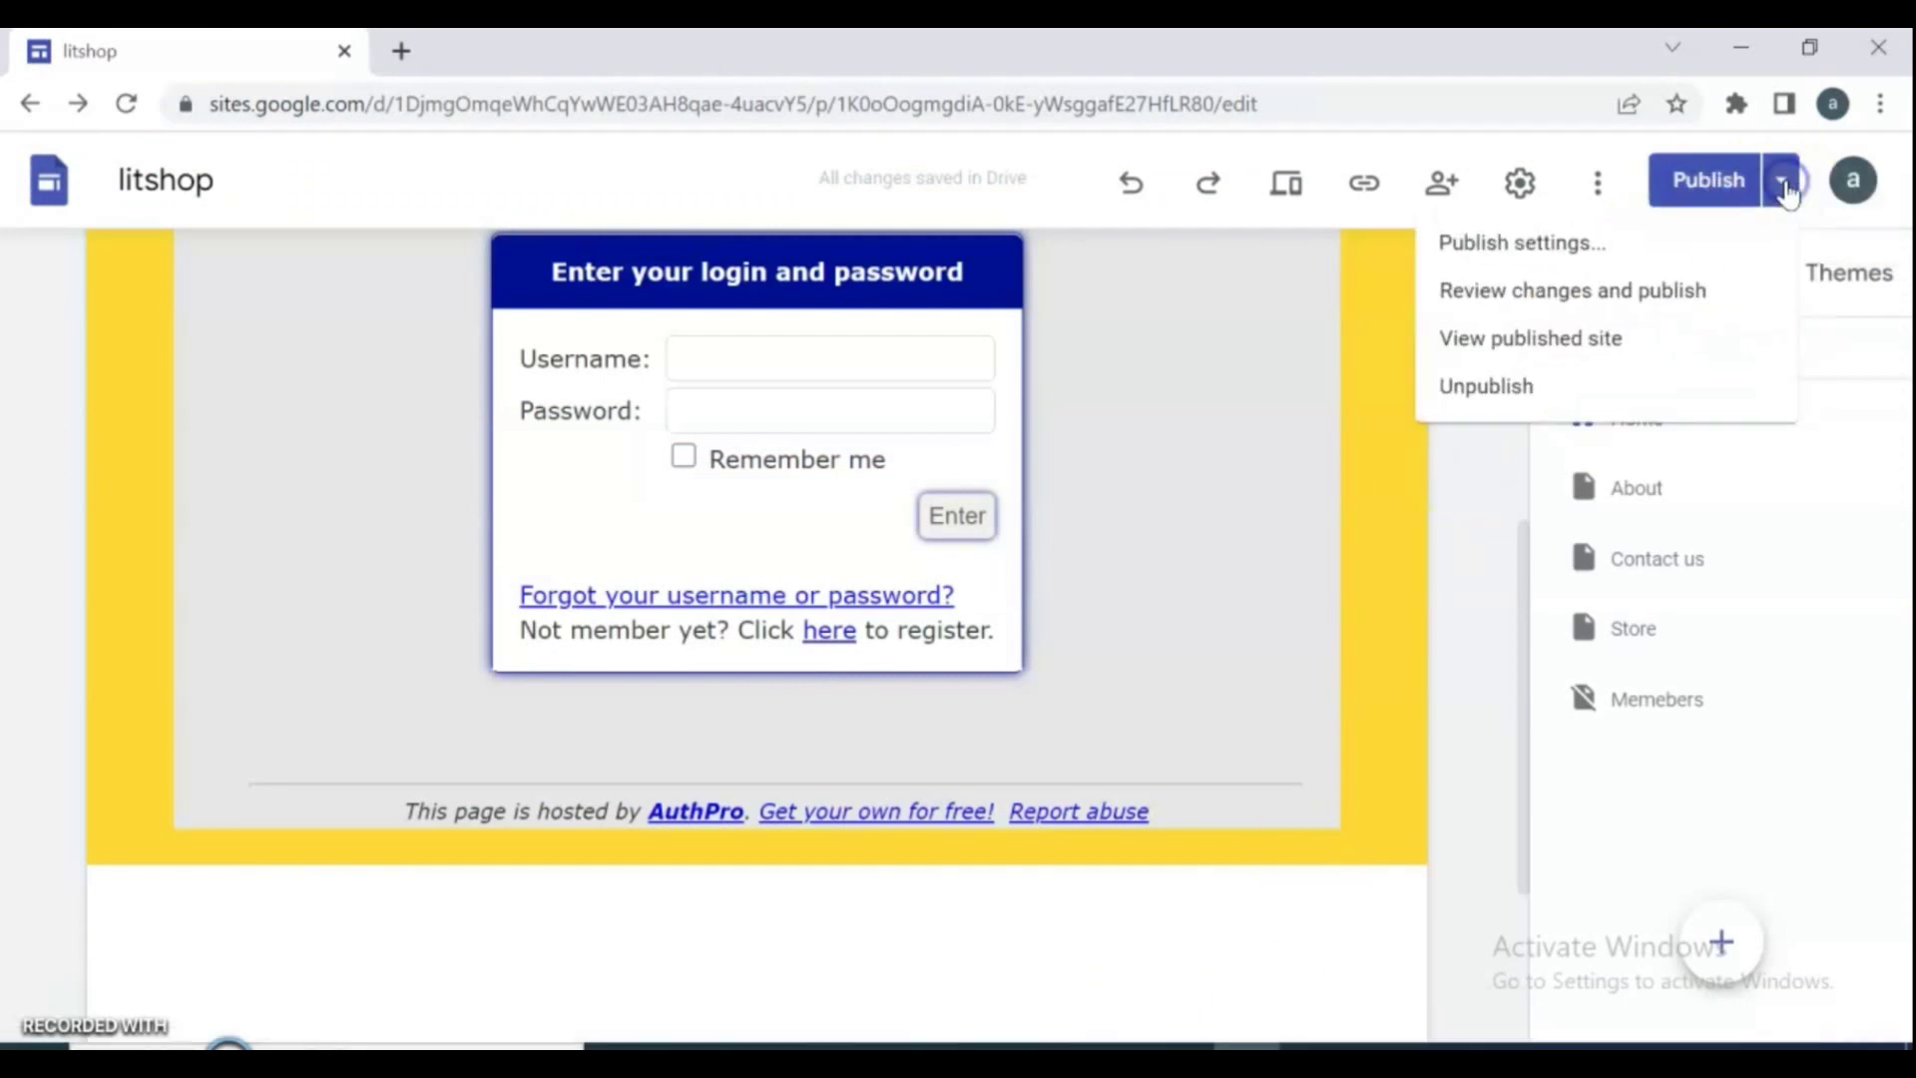
pyautogui.click(1550, 339)
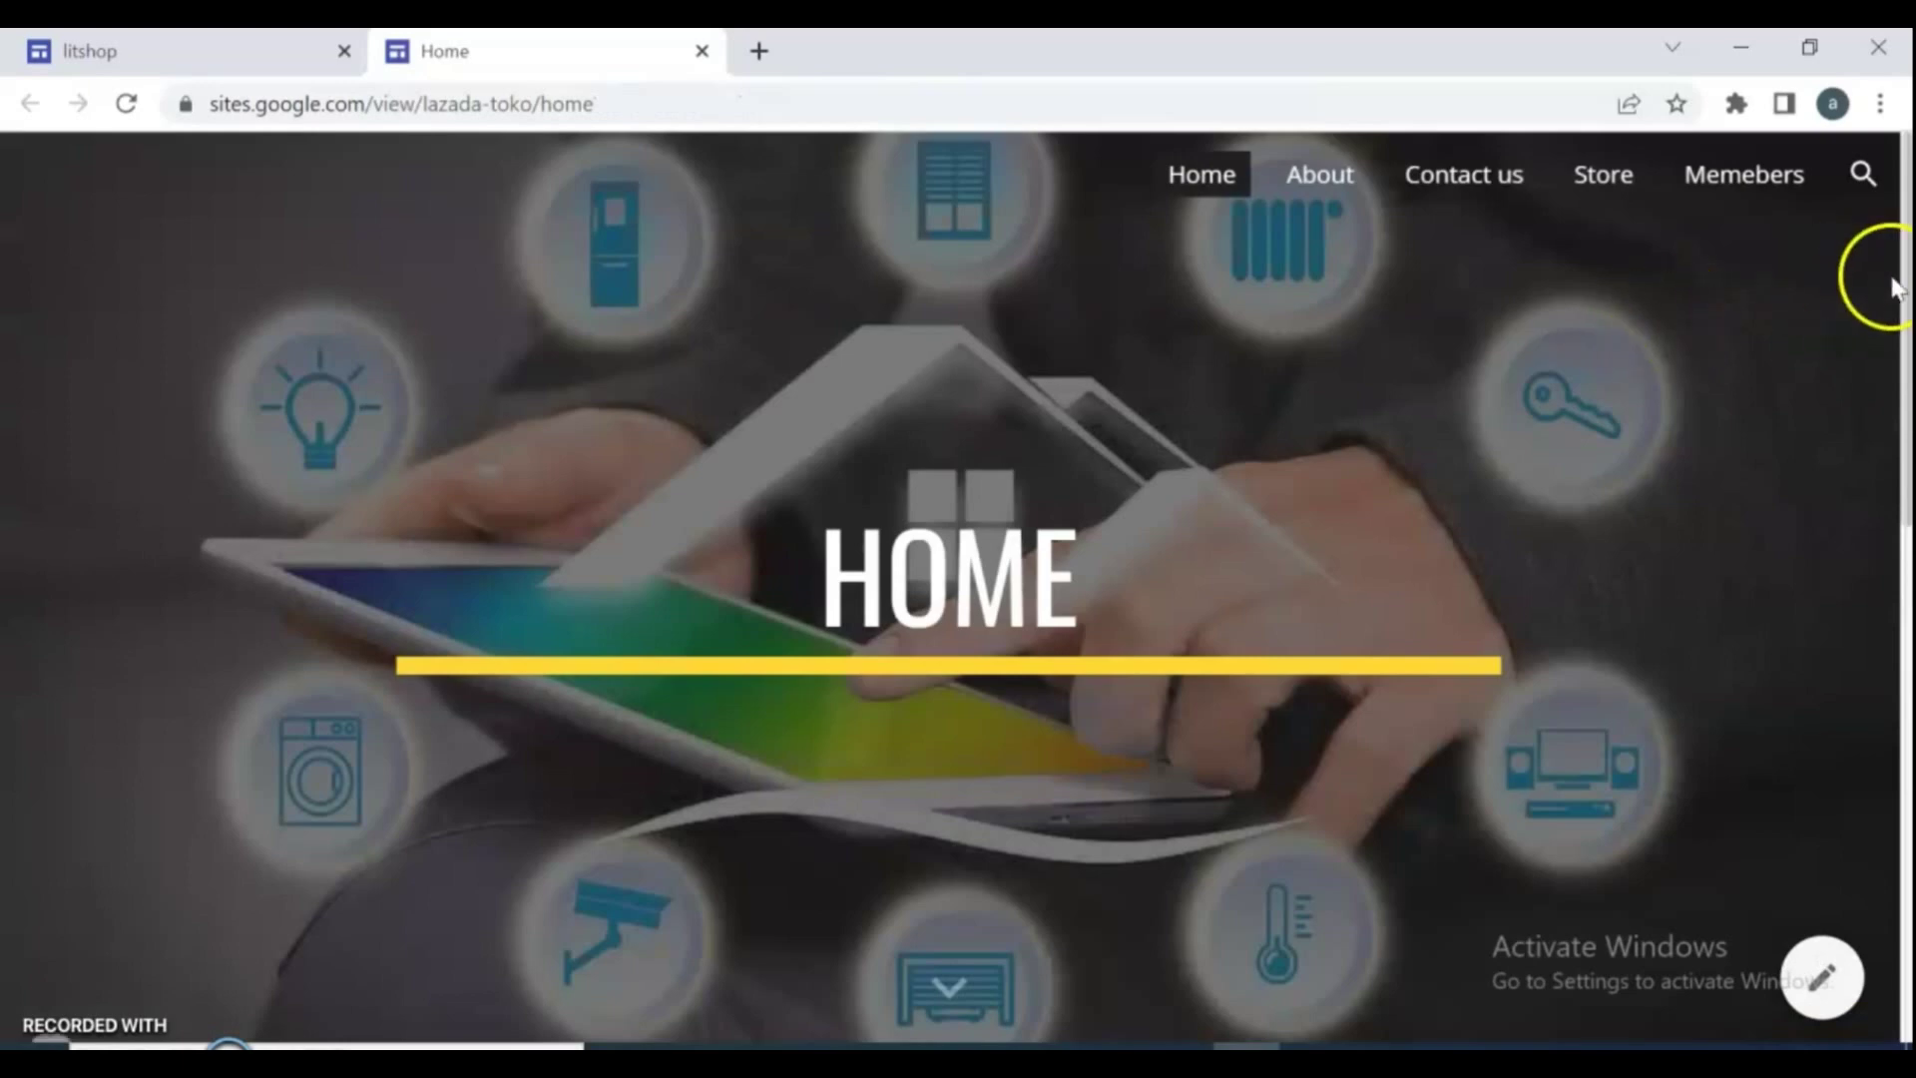
pyautogui.moveTo(1904, 297); pyautogui.dragTo(1872, 611)
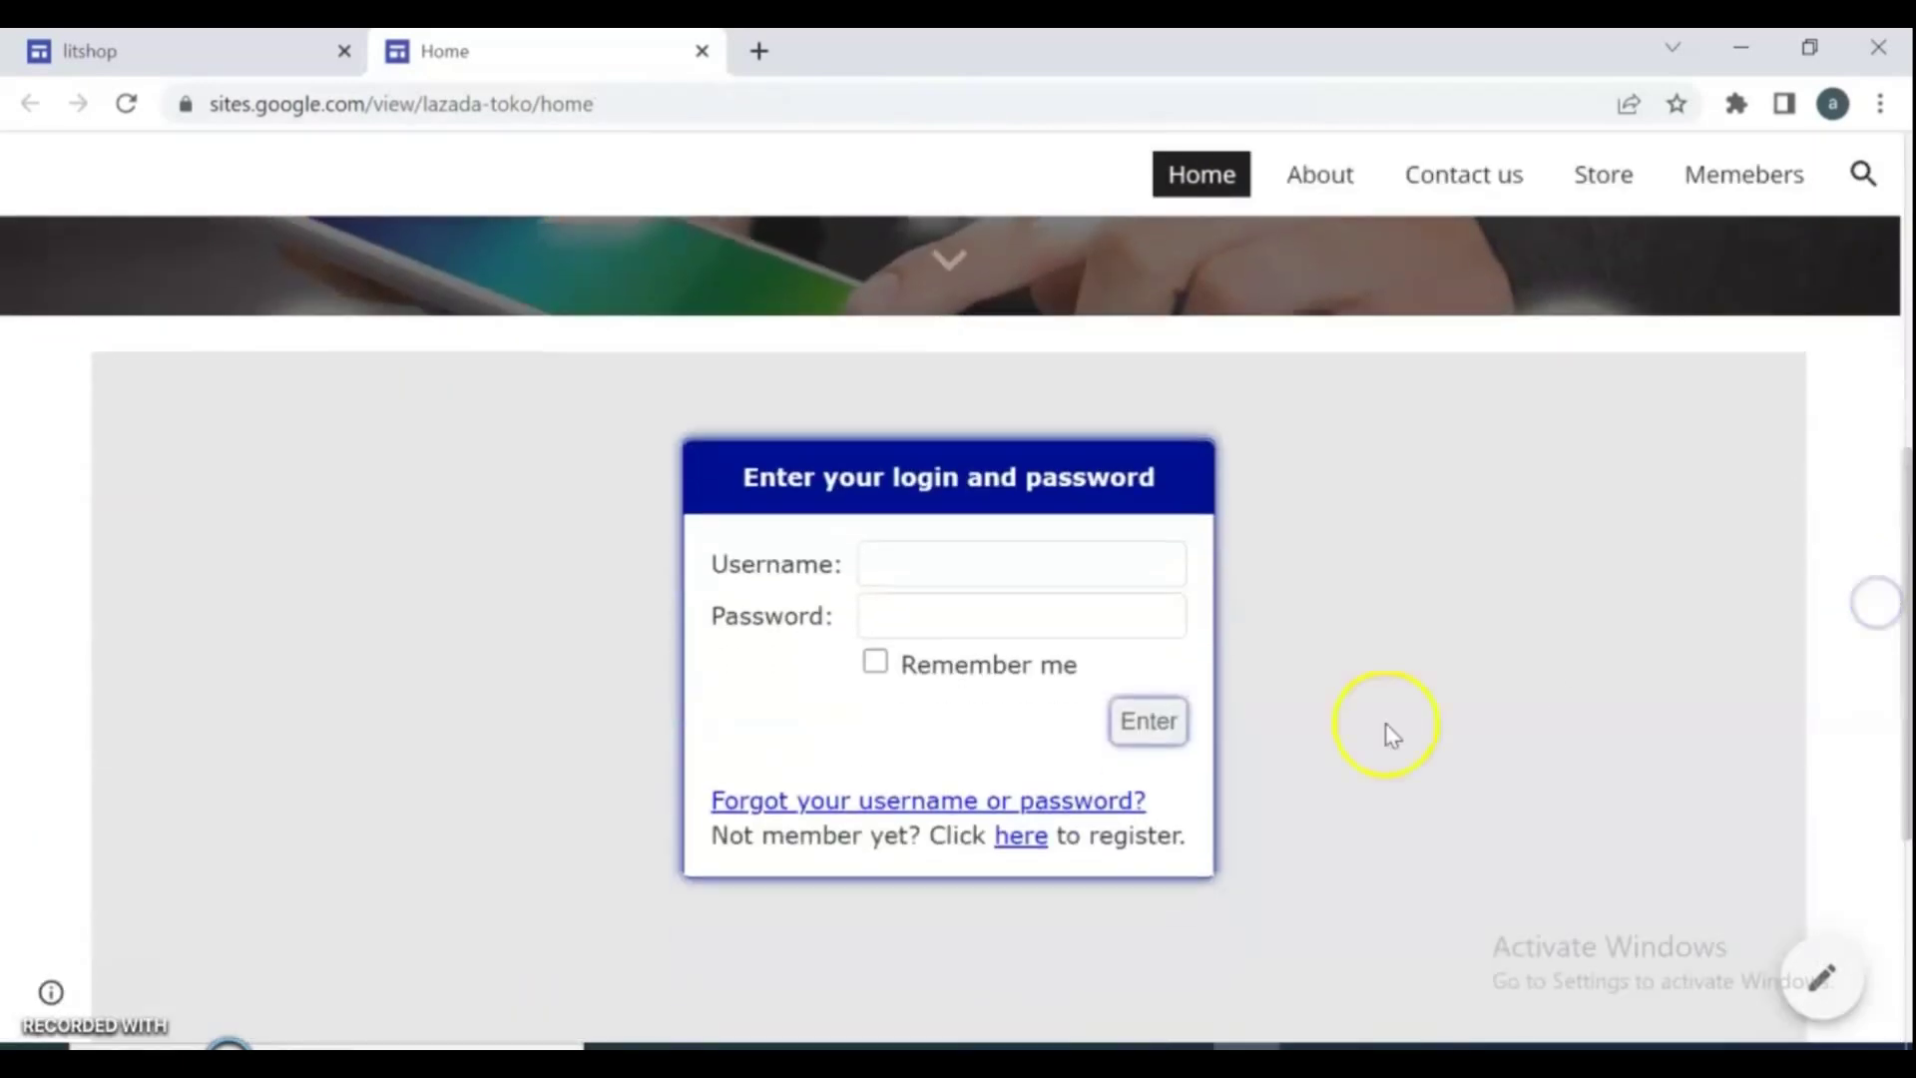
# - Log in on the Home page with the new member's username and password, with the Remember me option selected
pyautogui.click(1034, 566)
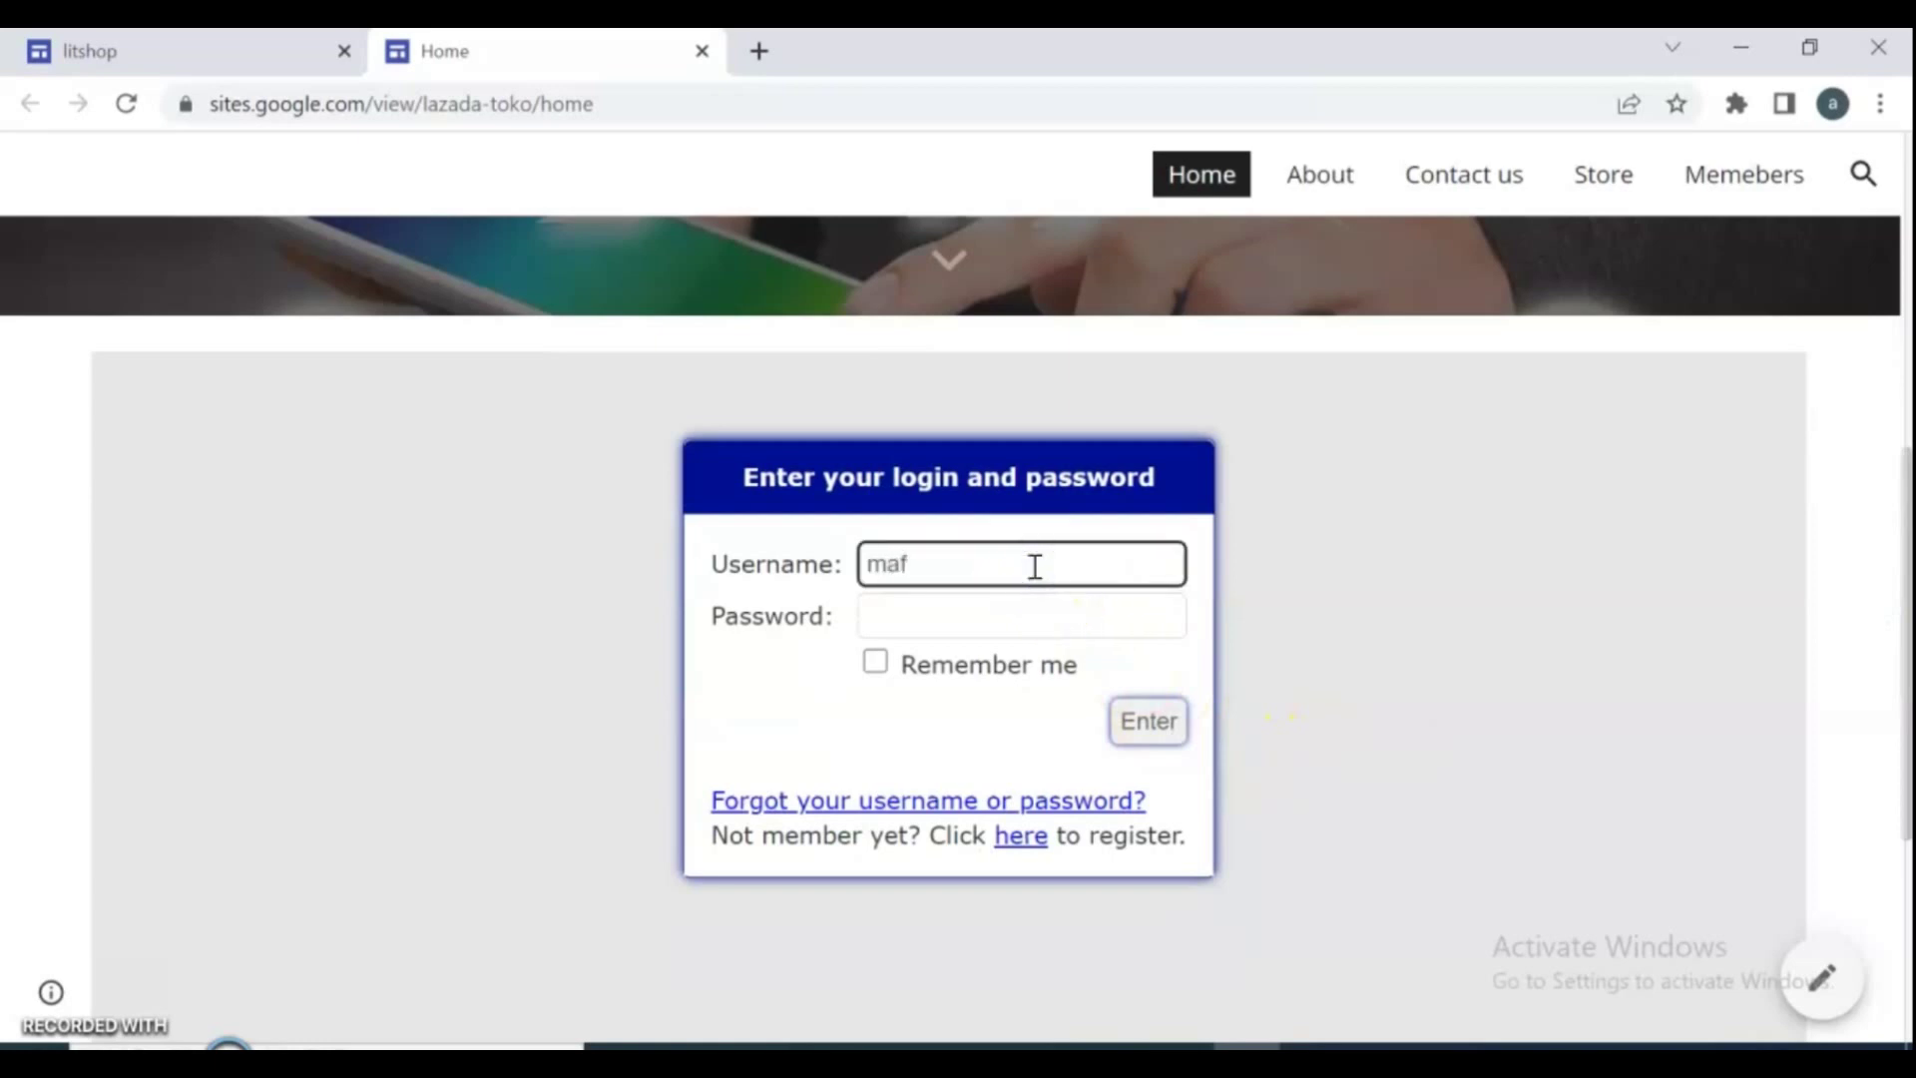
pyautogui.click(988, 620)
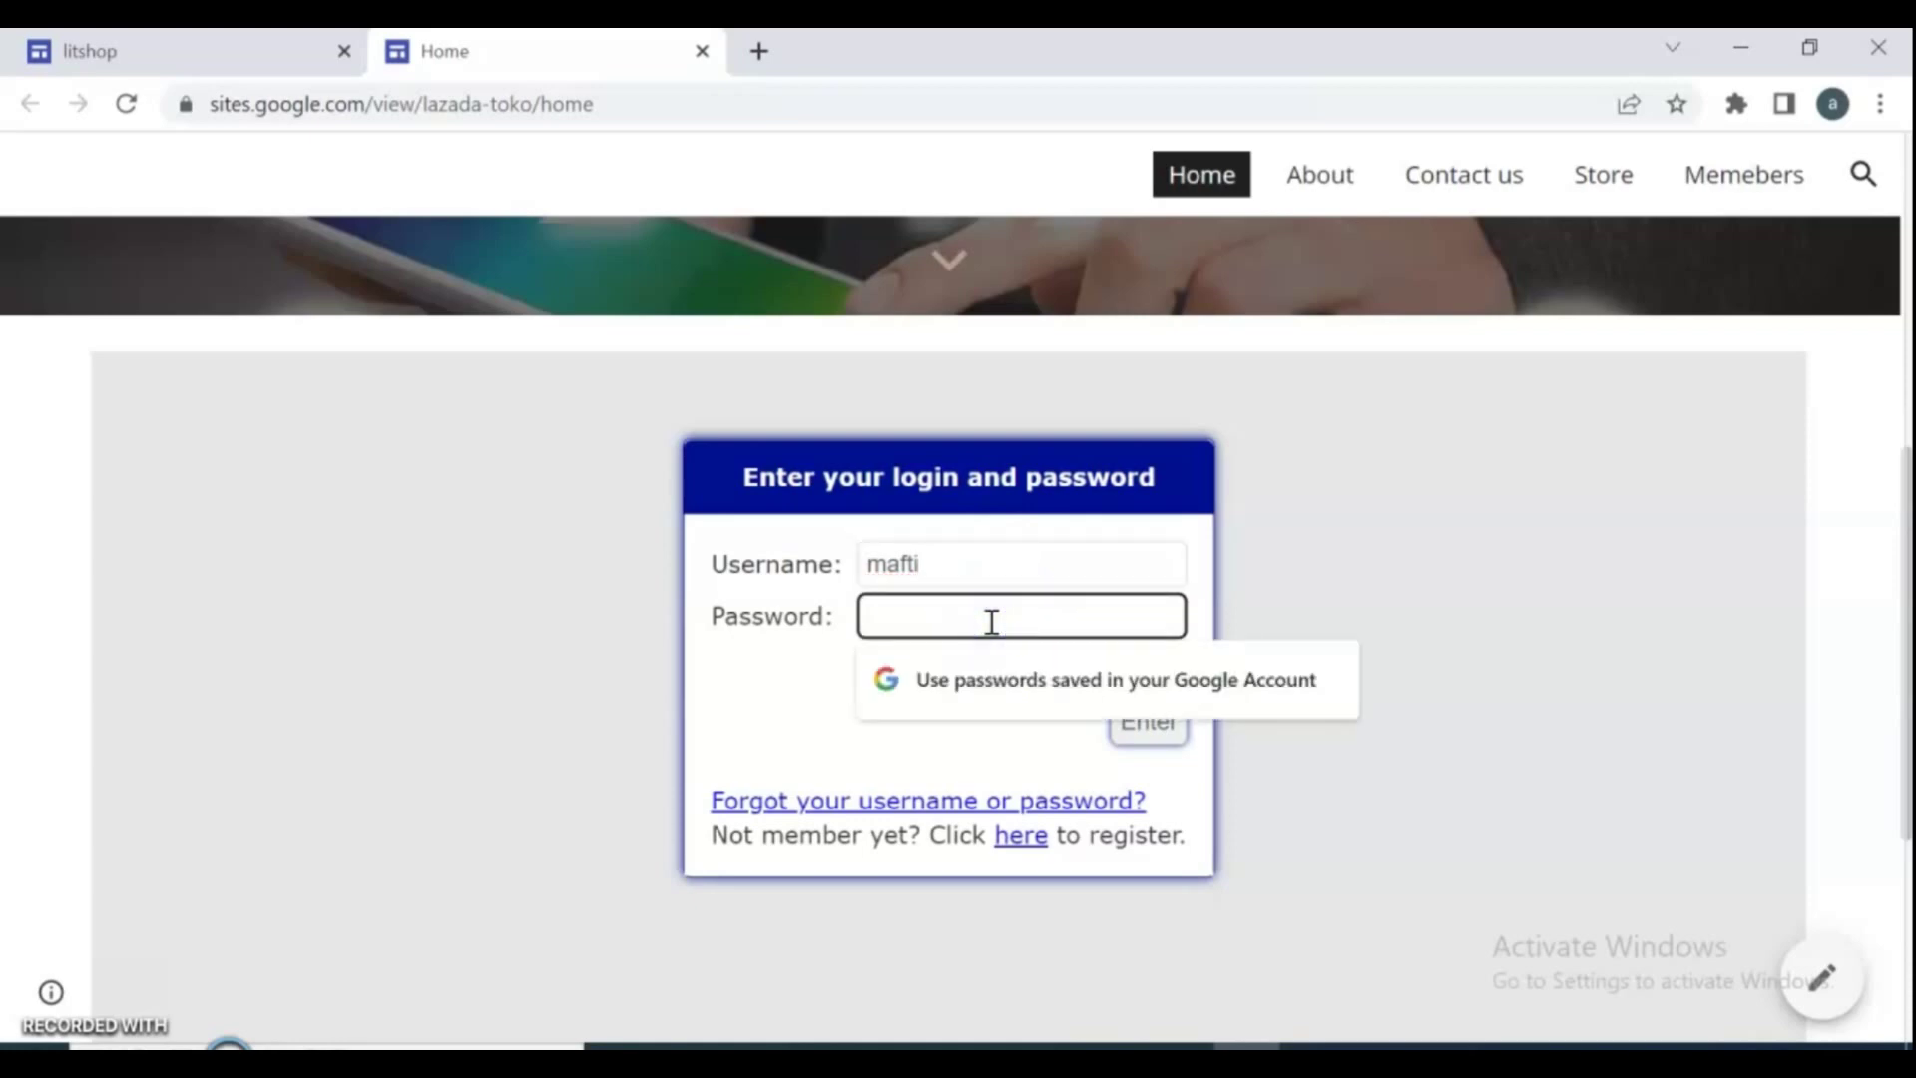
pyautogui.write('••')
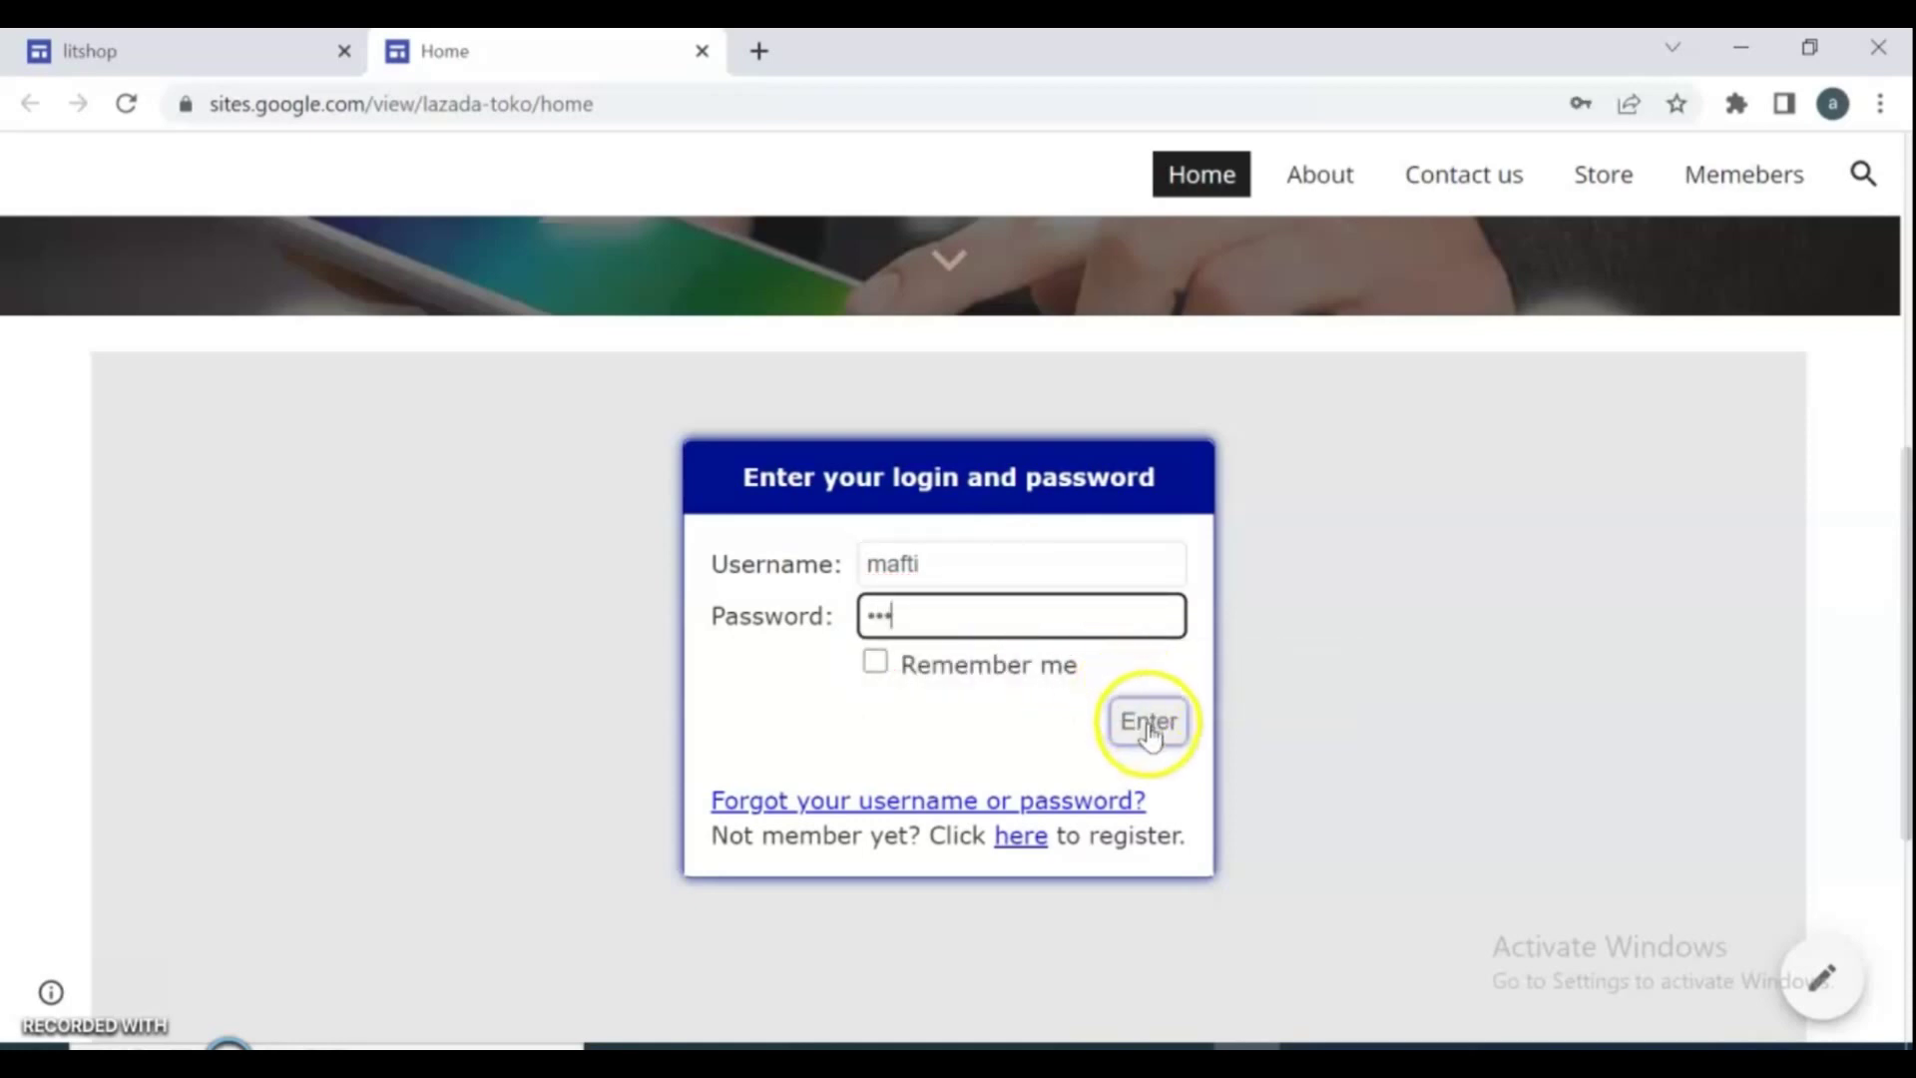
pyautogui.click(877, 664)
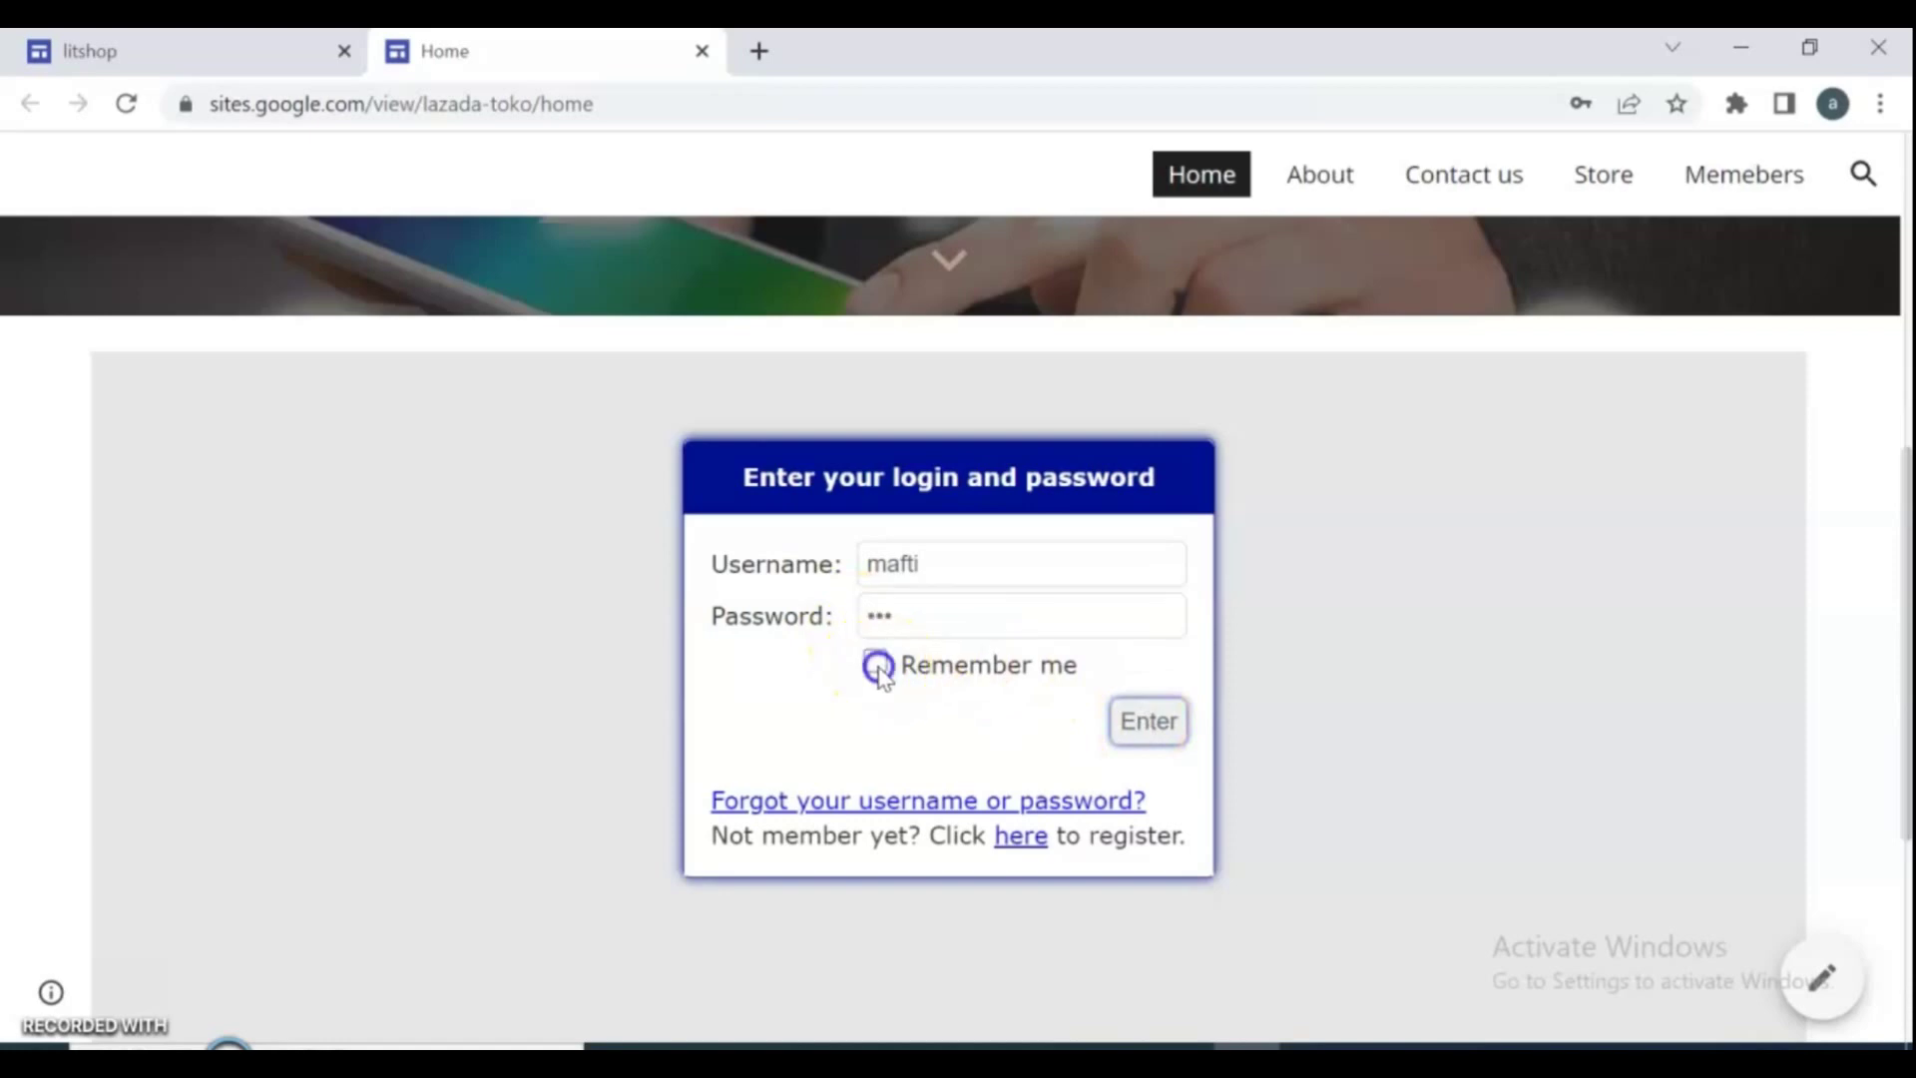
pyautogui.click(1137, 721)
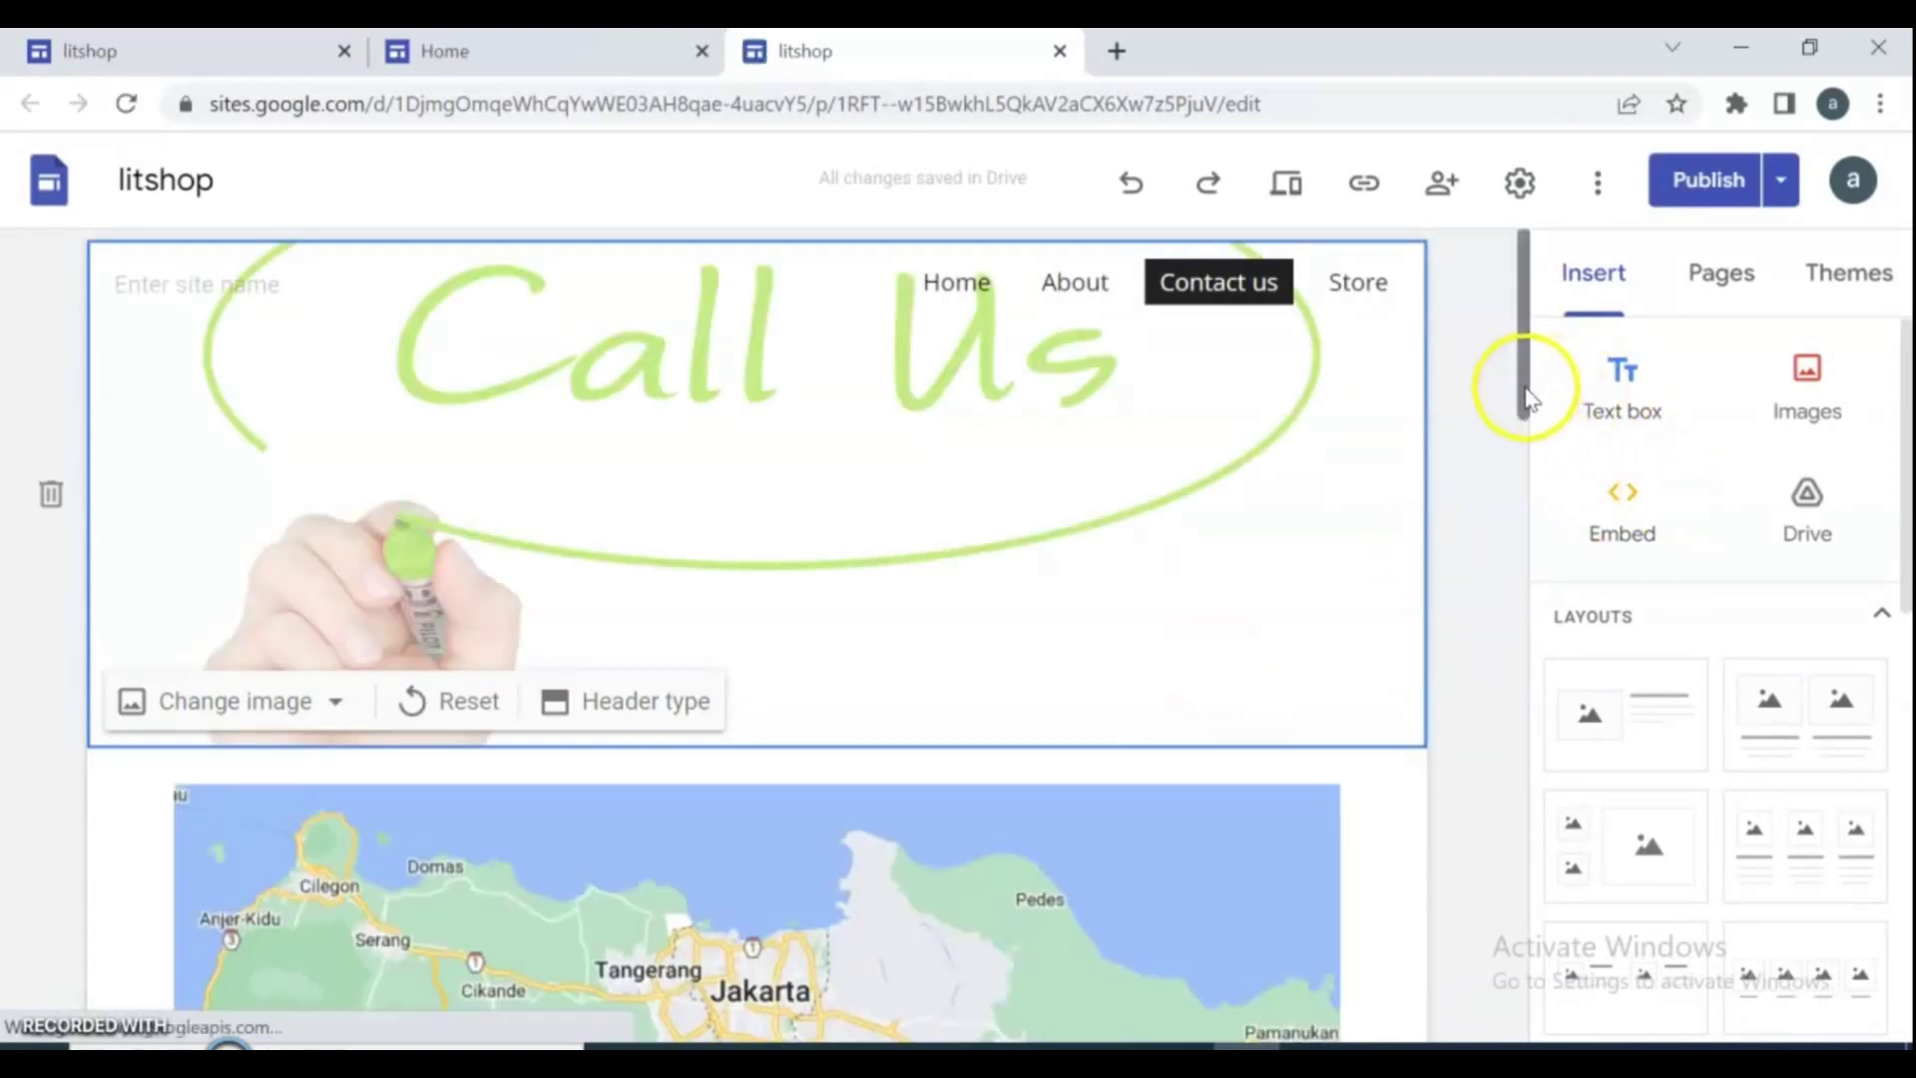
# - Look over the Contact us page opened by the login, and check the site's About and Store pages
pyautogui.moveTo(1527, 395); pyautogui.dragTo(1467, 257)
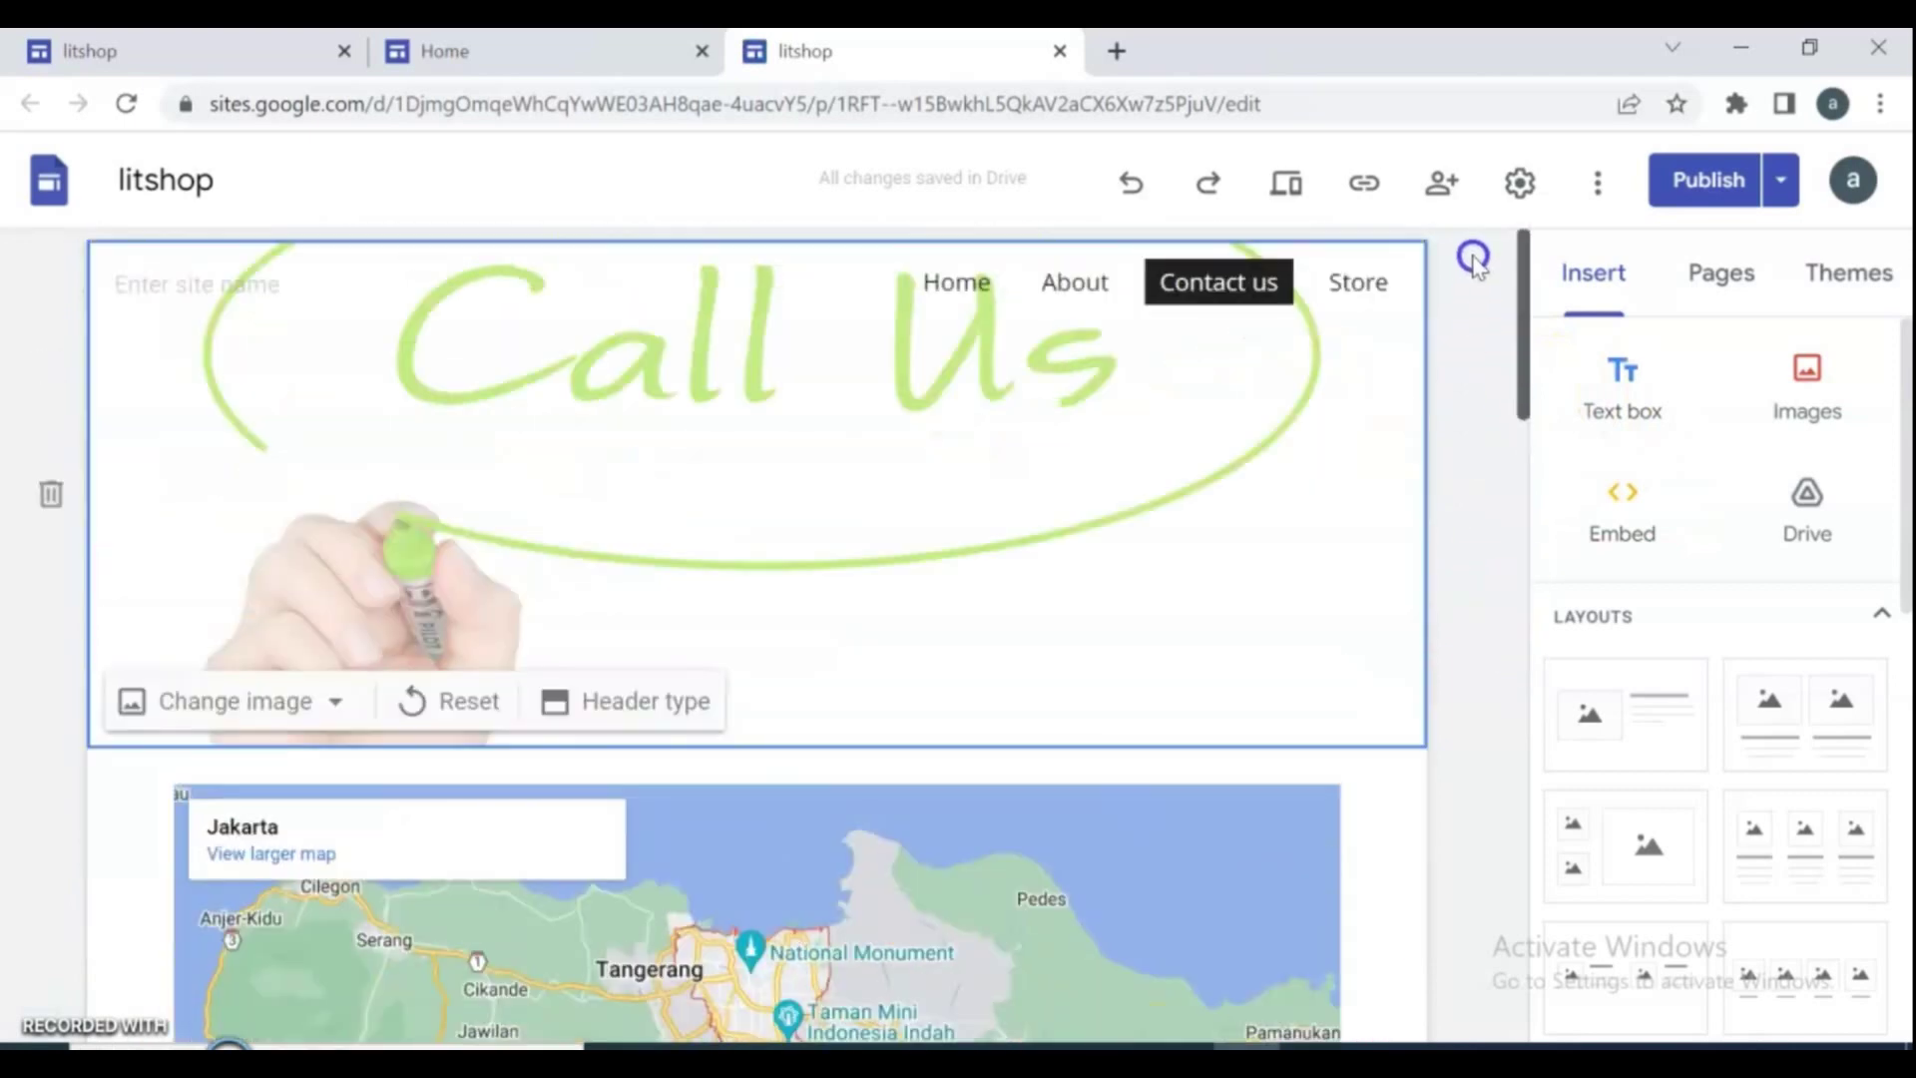
pyautogui.click(1076, 288)
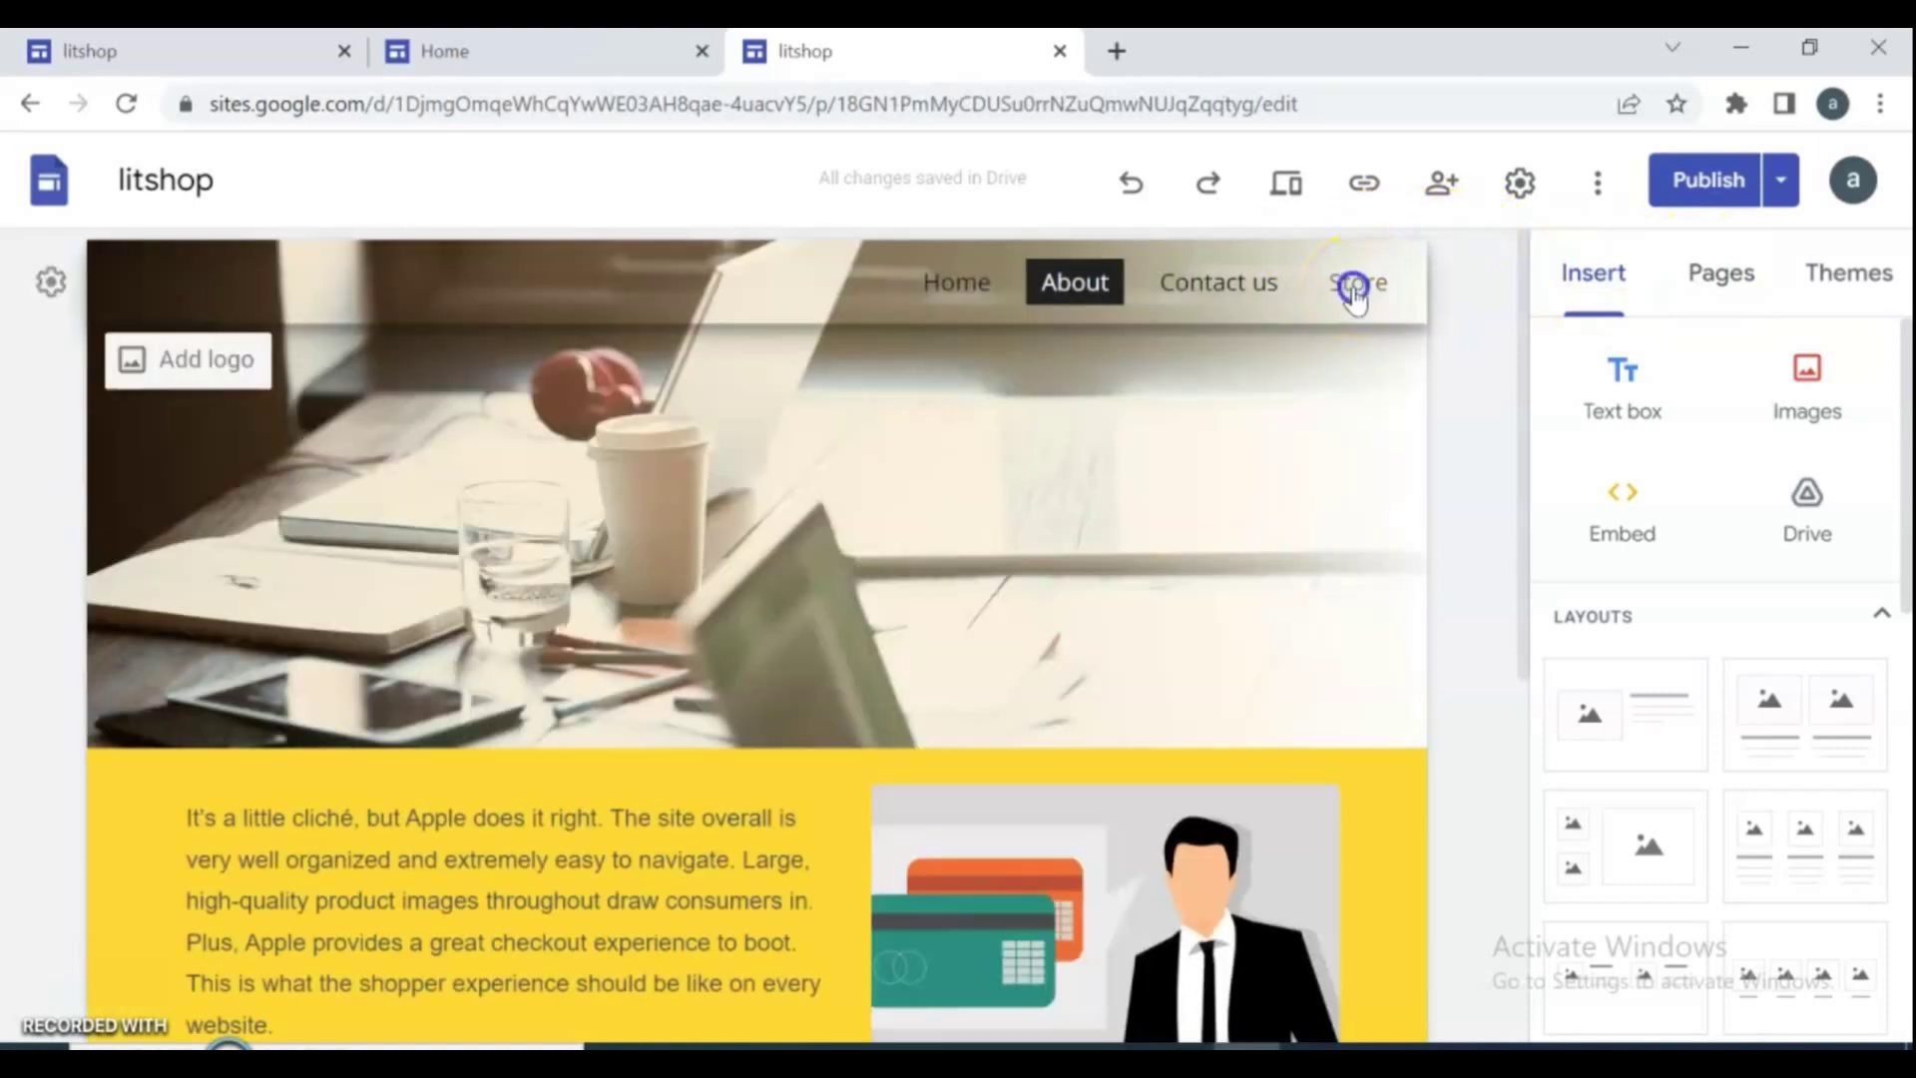
pyautogui.click(1353, 288)
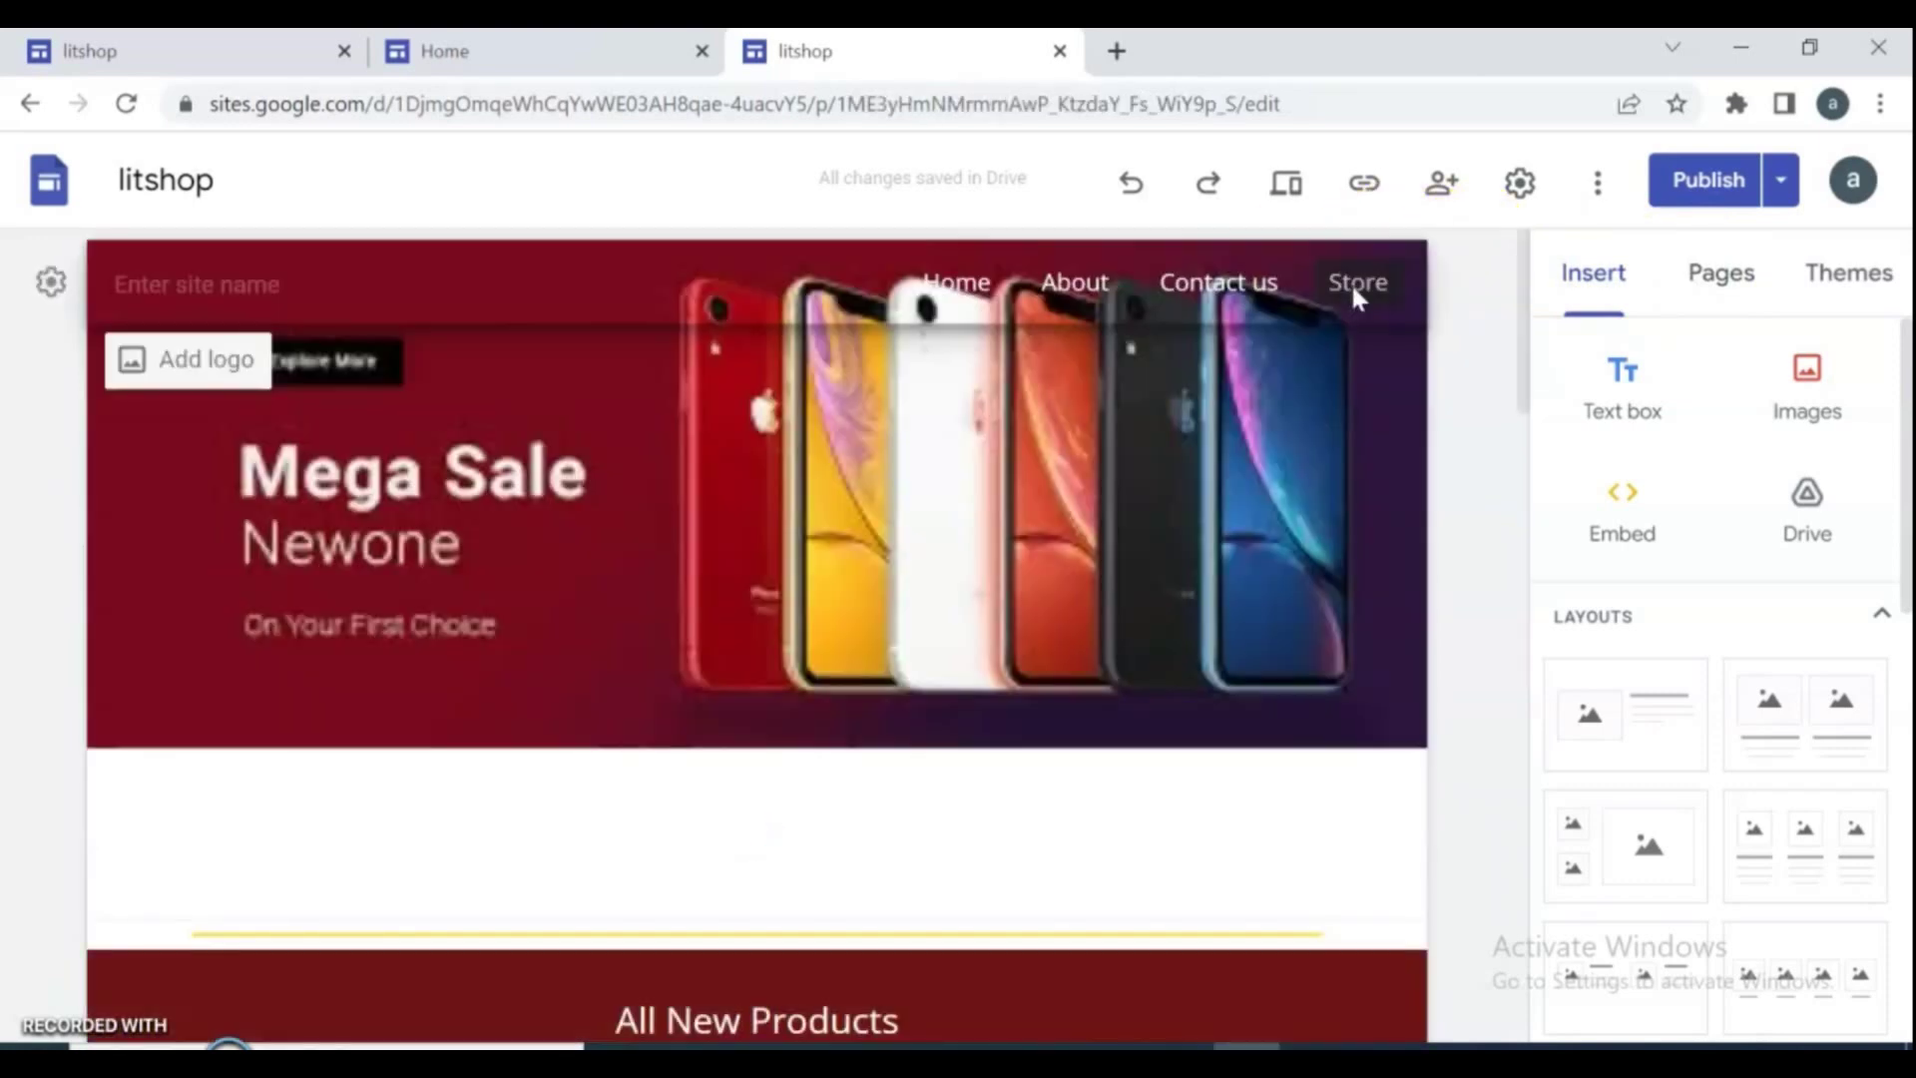
pyautogui.click(595, 790)
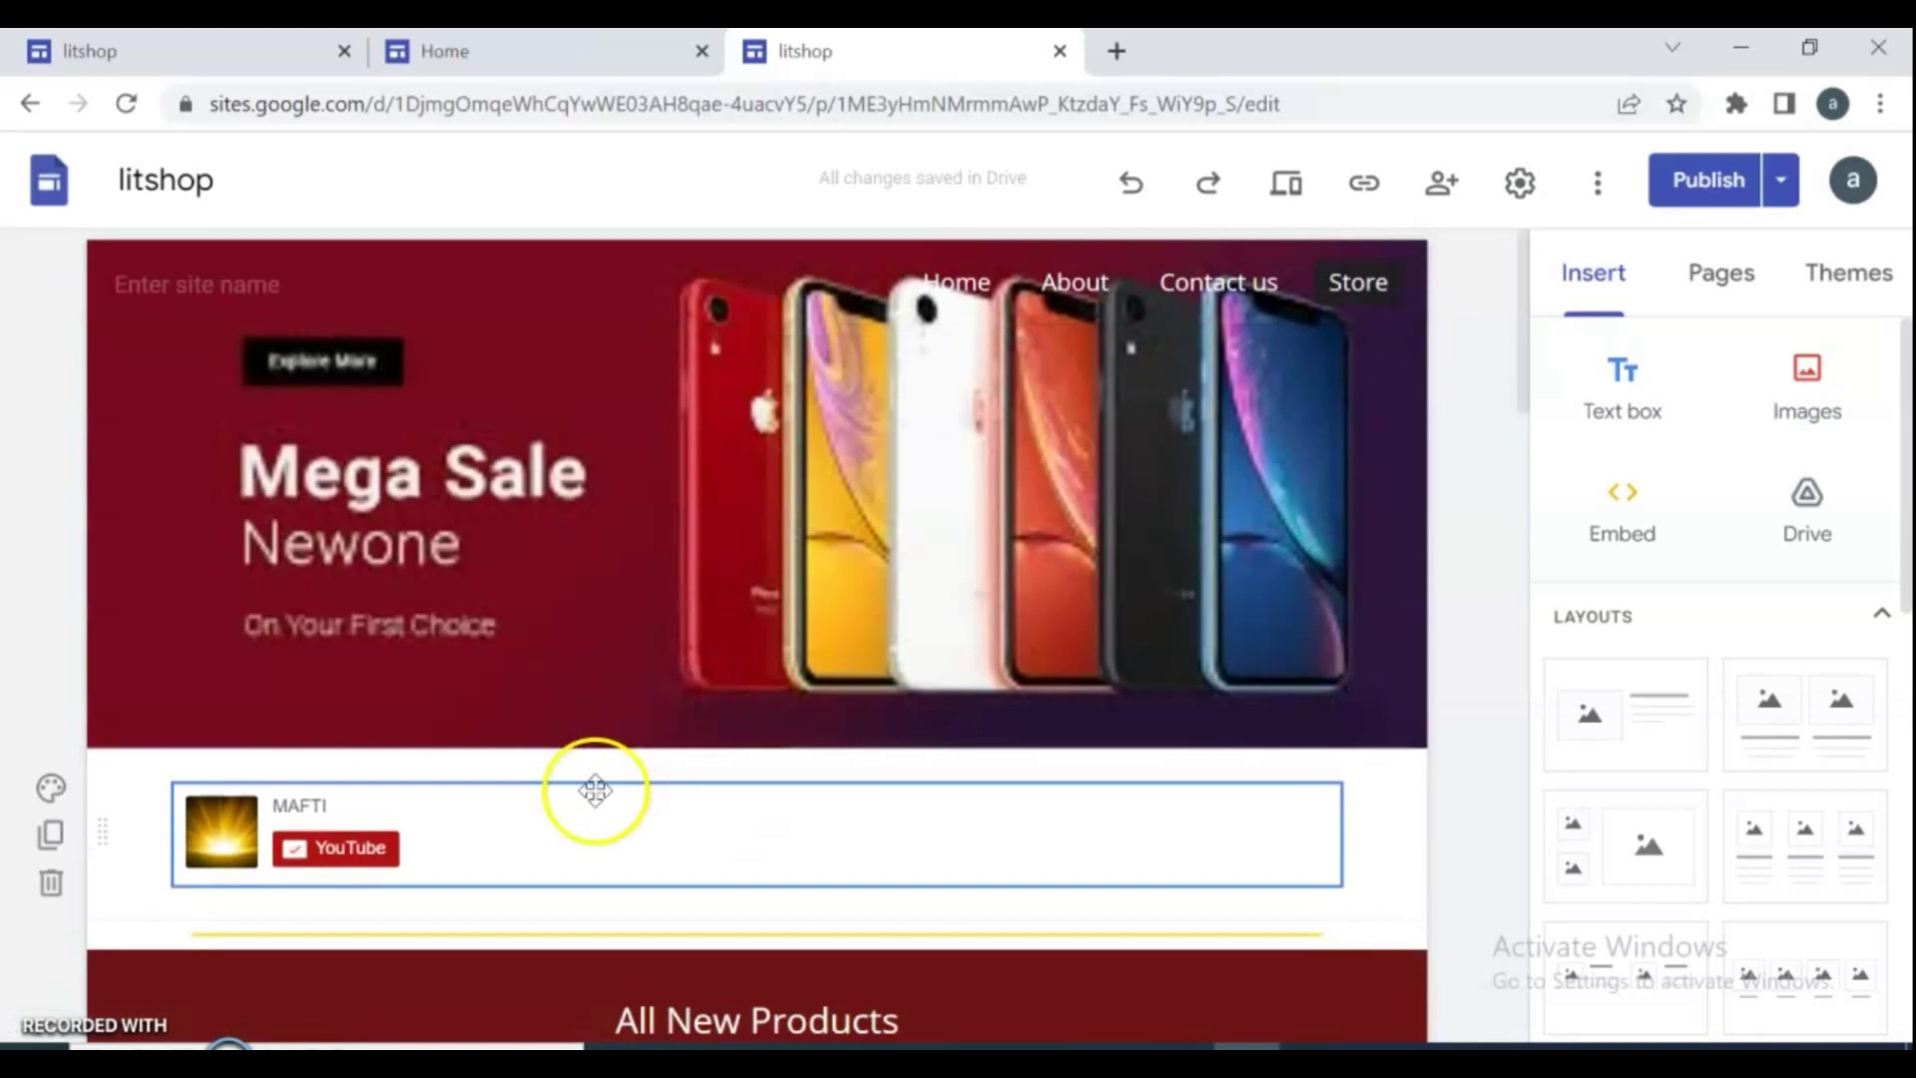